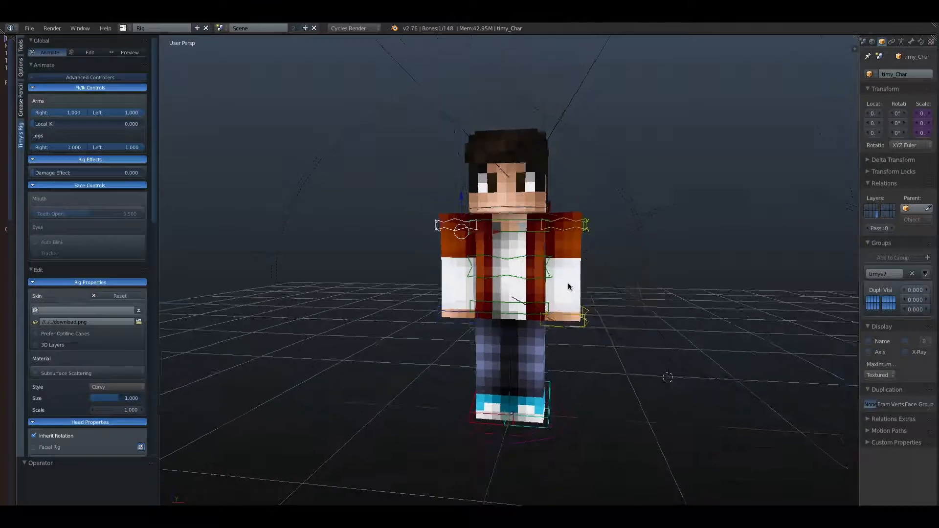
Step: Examine the Minecraft character rig from several angles and distances, focusing on the head
middle_drag(572, 279, 469, 342)
scroll(563, 294, up, 2)
scroll(475, 307, up, 3)
scroll(475, 306, down, 6)
scroll(487, 342, up, 6)
scroll(487, 342, down, 5)
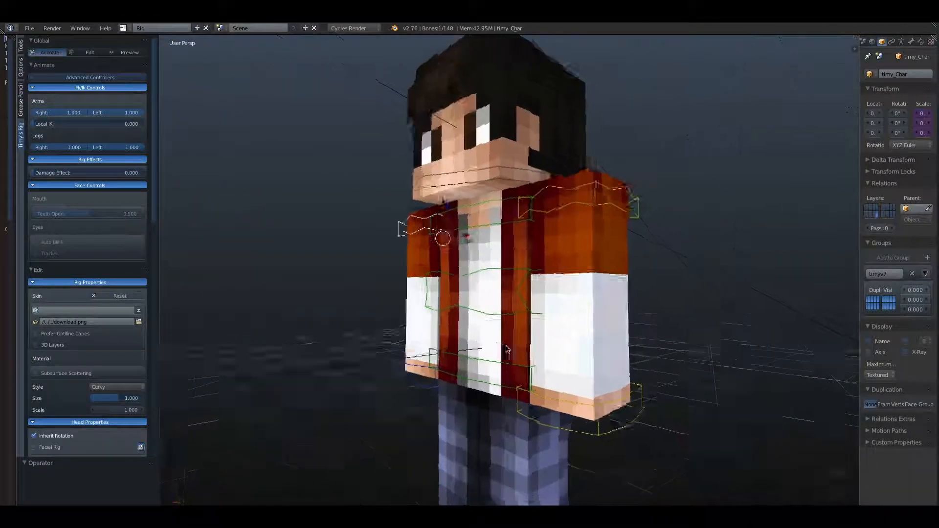
scroll(508, 352, up, 3)
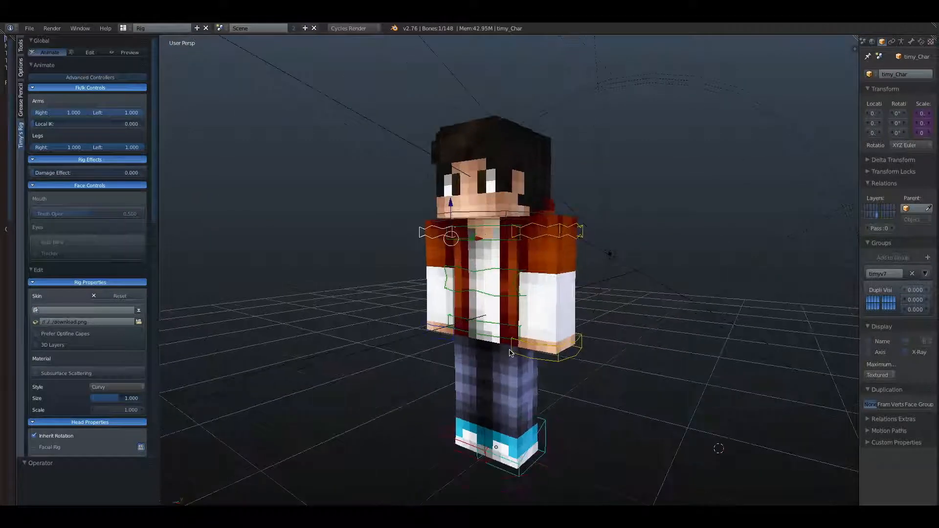
shift+middle_drag(509, 350, 502, 326)
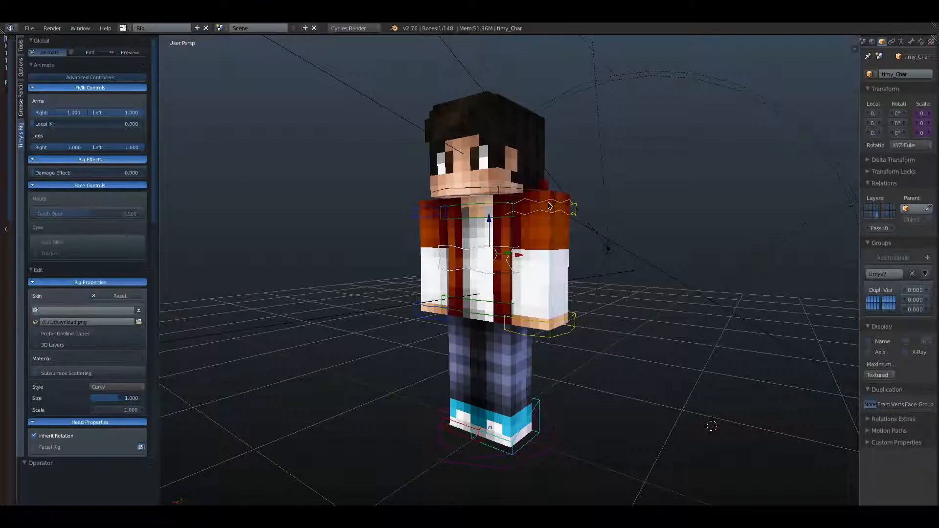
scroll(549, 205, up, 5)
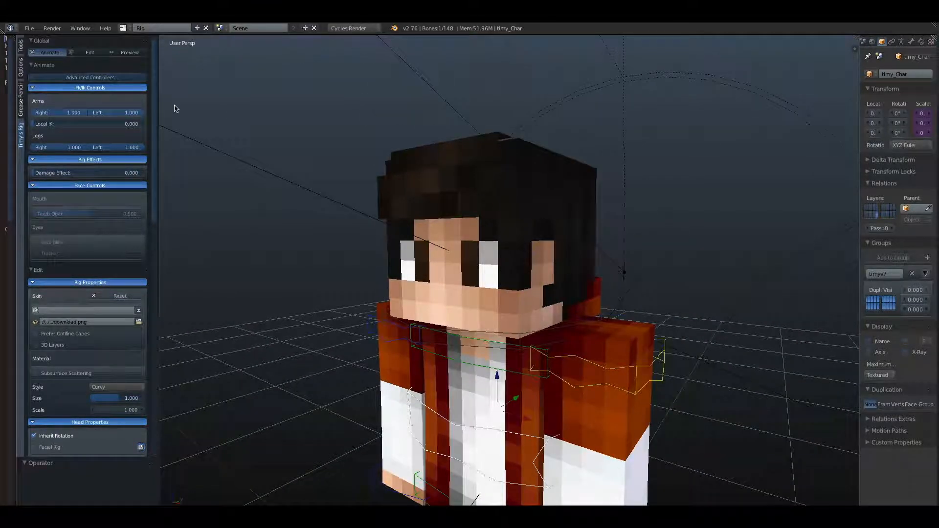
scroll(528, 307, down, 3)
scroll(546, 272, up, 4)
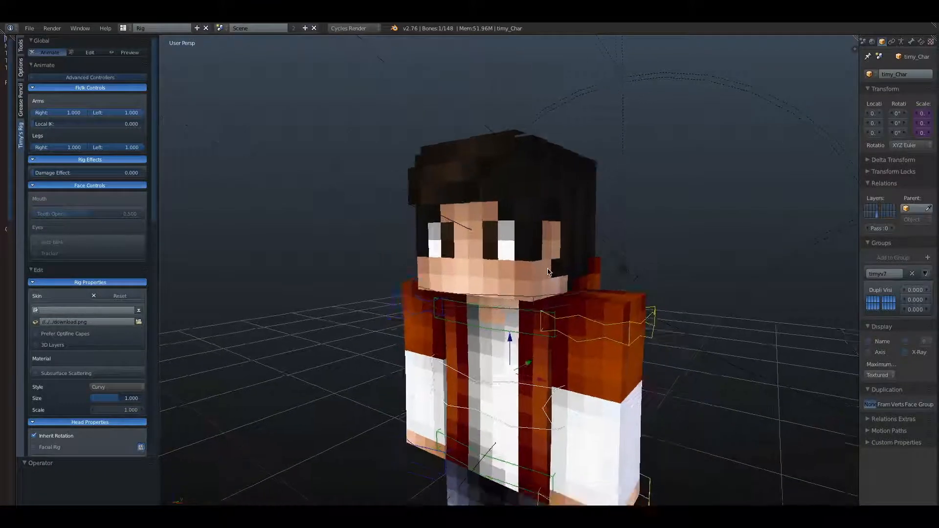
scroll(546, 272, down, 2)
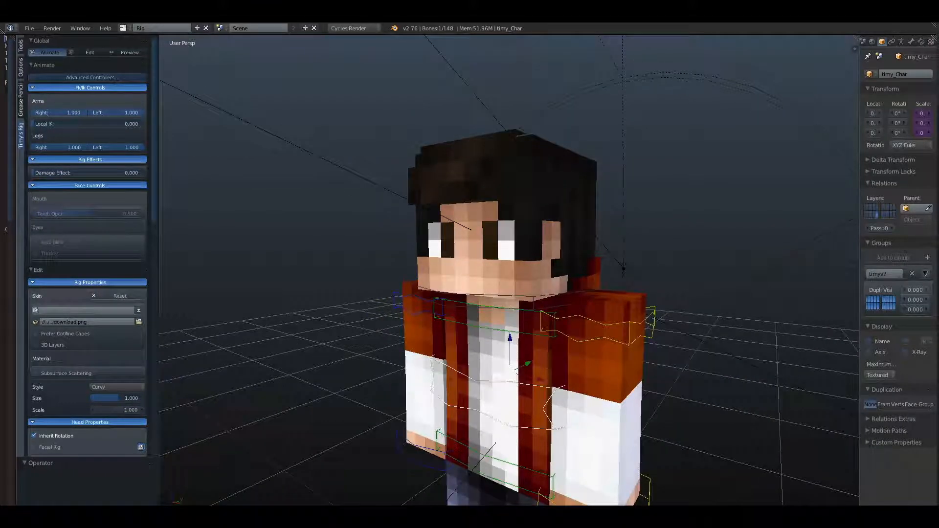
Step: Switch the rig to its Edit mode and select the inner head mesh char.Mesh.Head, not the outer head layer
click(88, 54)
scroll(562, 189, up, 1)
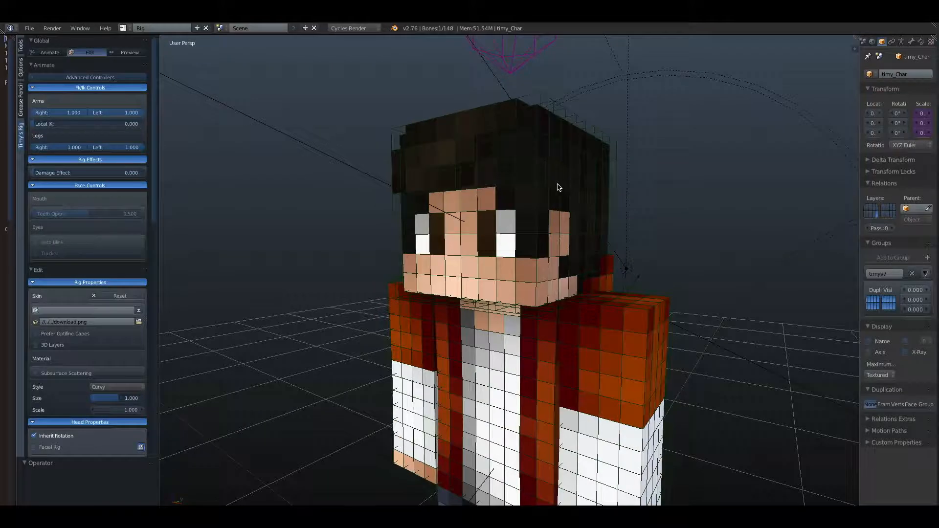
right_click(548, 187)
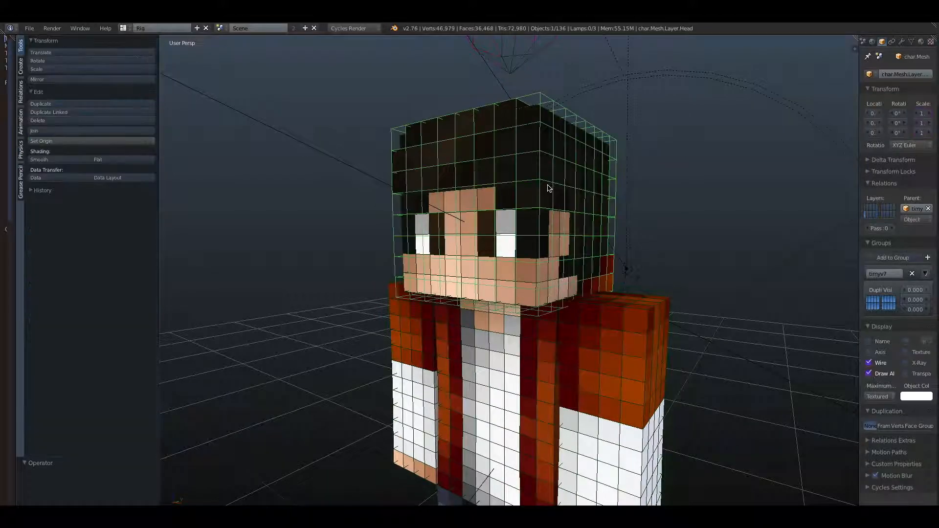
right_click(549, 181)
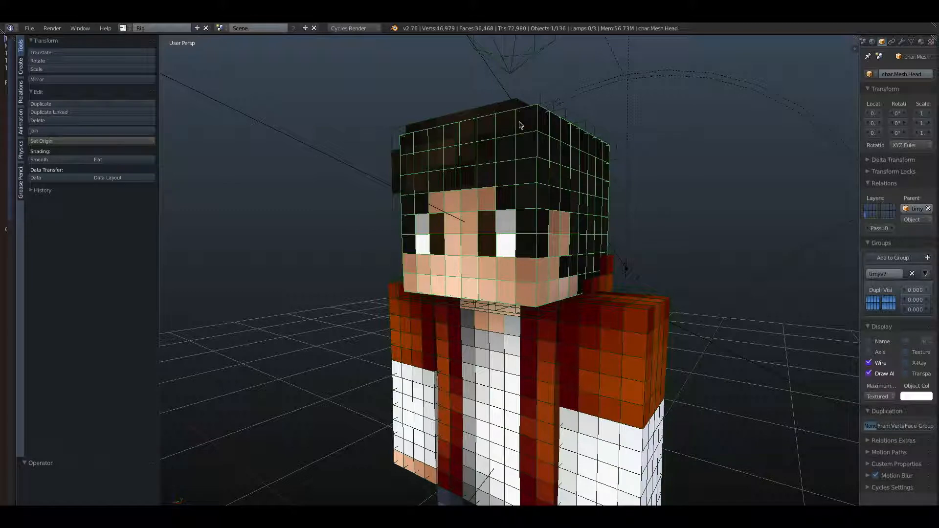
right_click(473, 154)
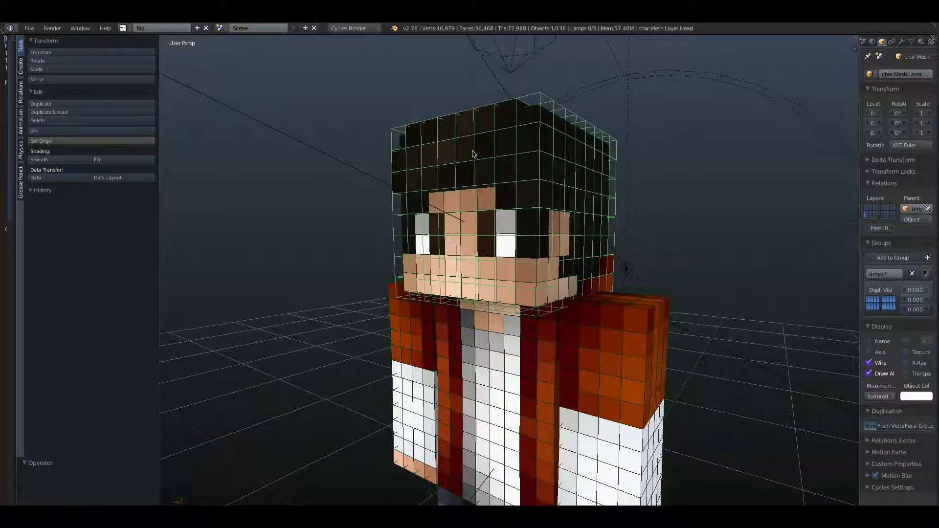
right_click(587, 168)
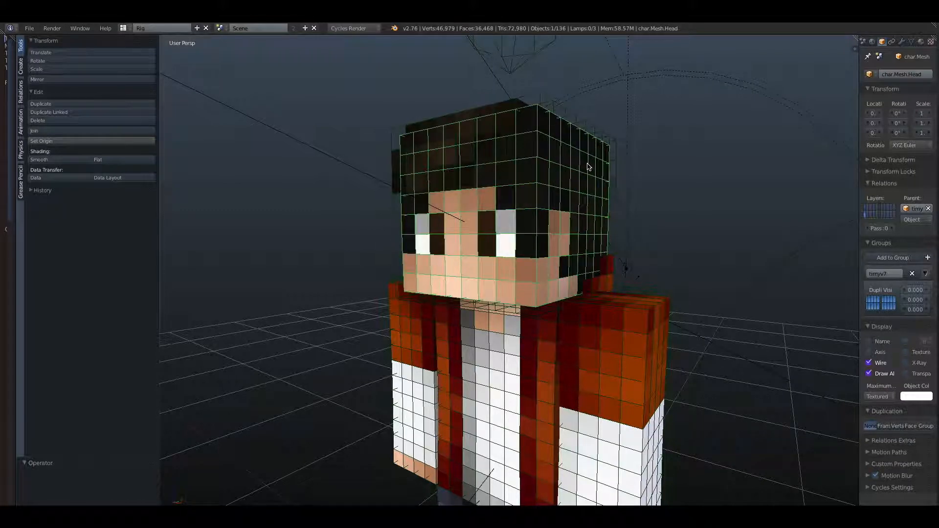
Step: Open the head mesh in edit mode, isolate it in local view and deselect all its faces
key(Tab)
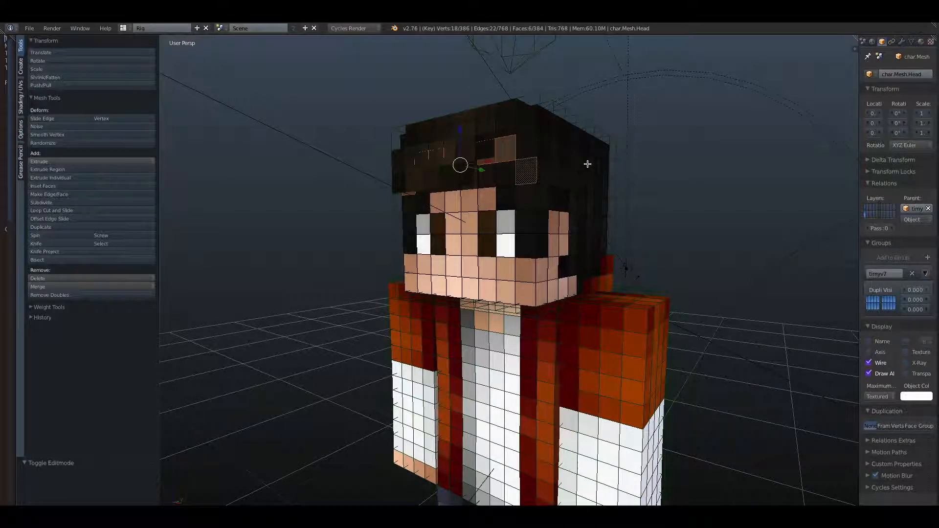
key(KP_Divide)
key(a)
scroll(538, 161, down, 3)
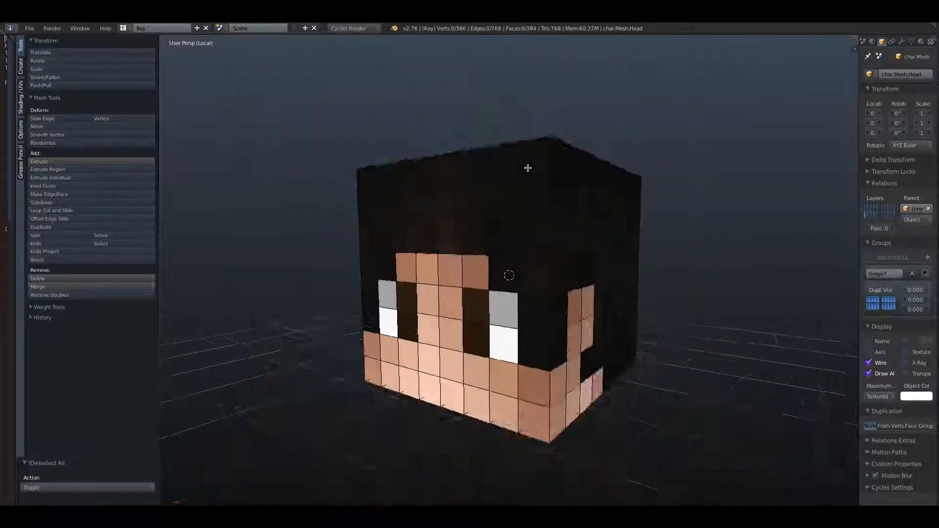
Step: Circle-select the dark hair faces on the character's right side of the head, leaving the skin faces out
middle_drag(528, 168, 601, 210)
scroll(468, 166, down, 6)
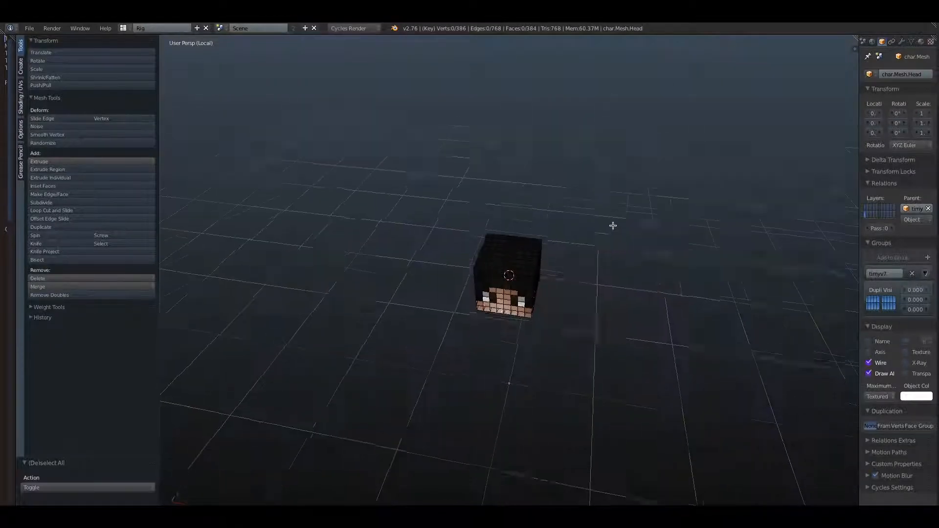
scroll(570, 214, up, 6)
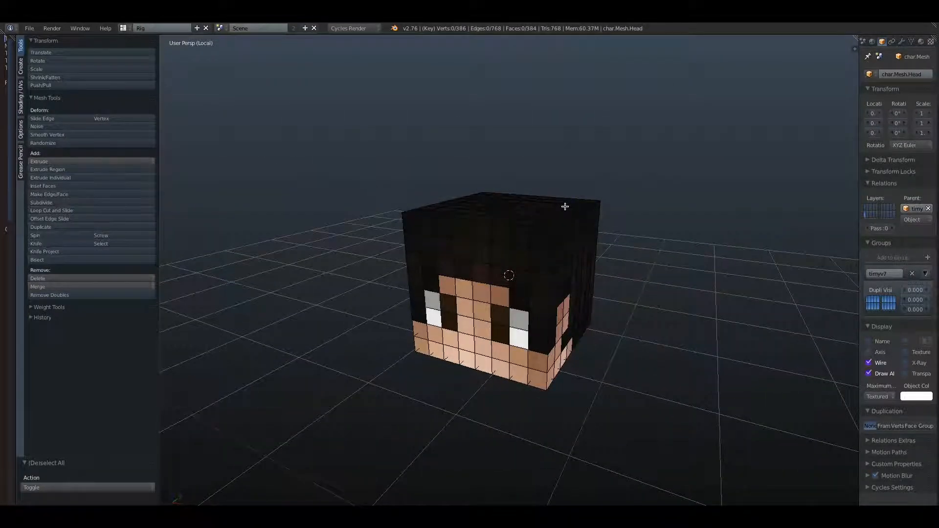
key(XF86MonBrightnessUp)
scroll(554, 207, up, 8)
scroll(552, 205, down, 6)
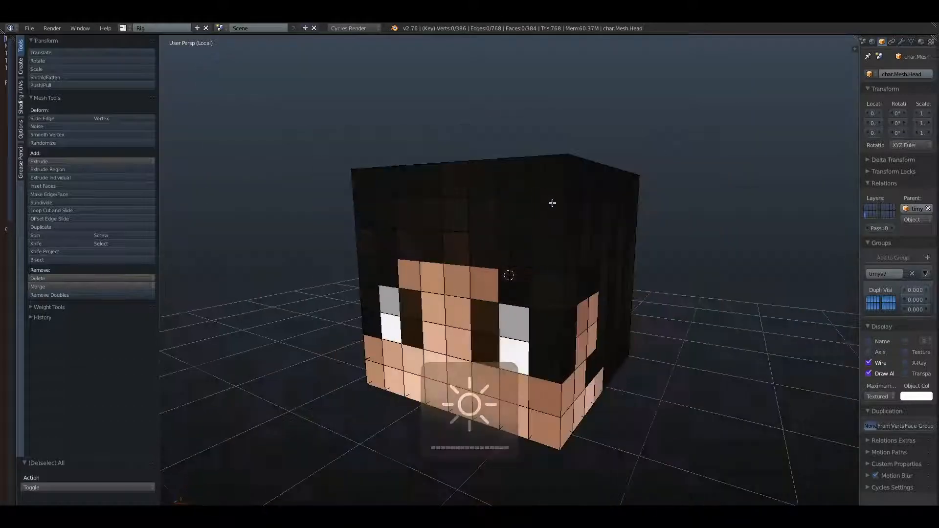
middle_drag(551, 203, 652, 211)
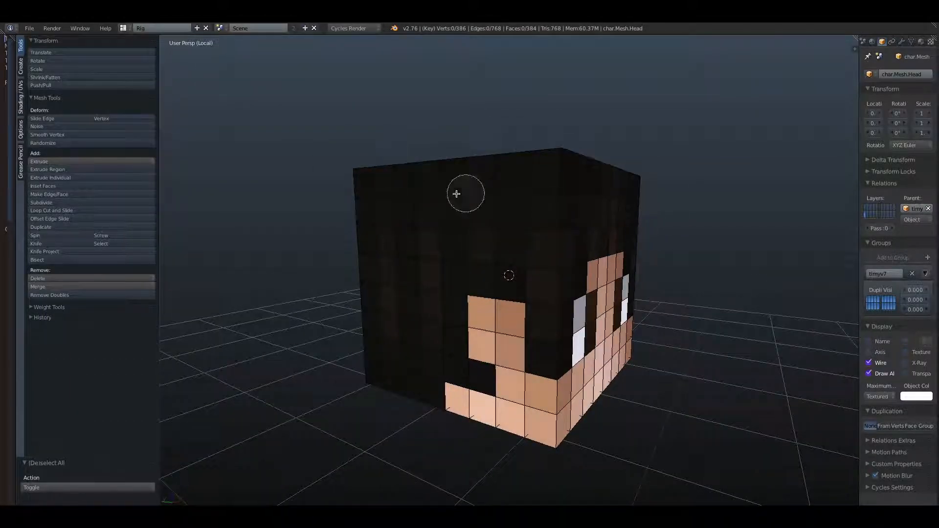
key(c)
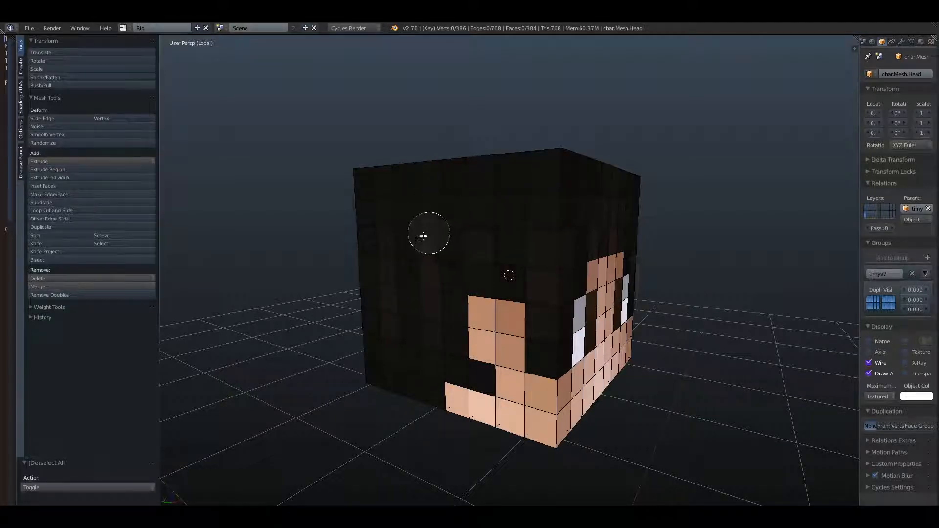
mouse_move(416, 215)
mouse_down()
mouse_move(420, 181)
mouse_move(446, 194)
mouse_move(603, 199)
mouse_move(503, 210)
mouse_move(388, 314)
mouse_move(407, 371)
mouse_move(425, 314)
mouse_move(459, 377)
mouse_move(477, 376)
mouse_up()
mouse_move(476, 290)
mouse_down()
mouse_move(529, 252)
mouse_move(543, 325)
mouse_move(557, 329)
mouse_move(560, 257)
mouse_move(571, 248)
mouse_up()
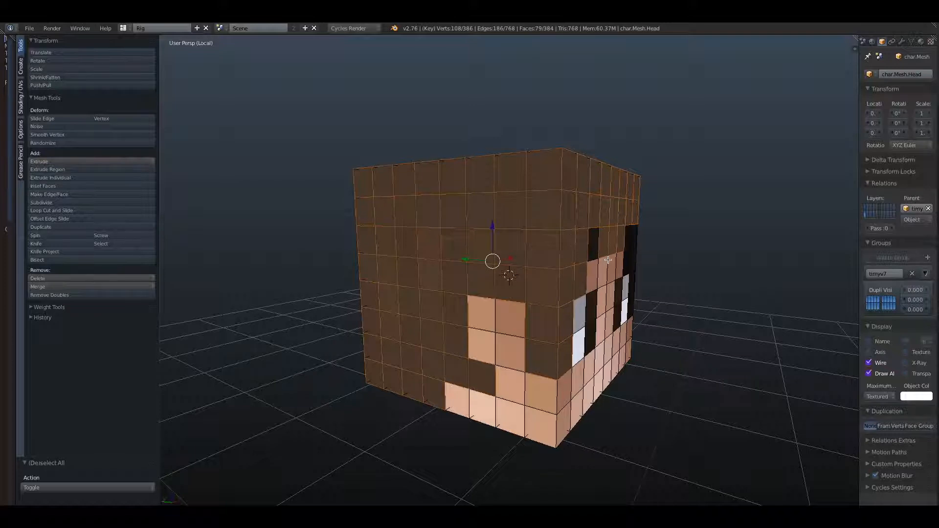
Step: Add the remaining hair faces on the front of the head around the forehead and eyes to the selection
middle_drag(607, 259, 512, 241)
key(c)
click(466, 234)
mouse_move(603, 261)
mouse_down()
mouse_move(624, 237)
mouse_move(640, 325)
mouse_up()
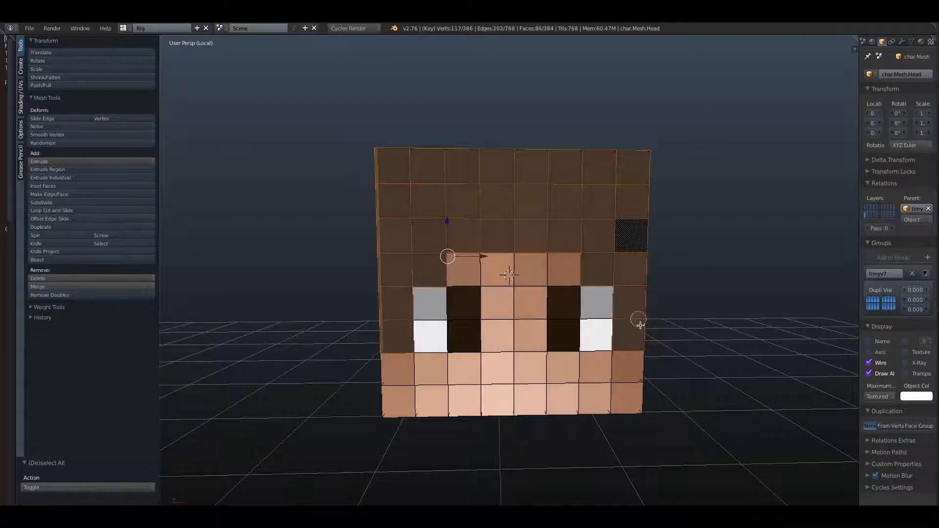
Step: Add the hair faces on the character's left side and the back of the head to the selection
middle_drag(640, 325, 488, 310)
key(c)
mouse_move(419, 245)
mouse_down()
mouse_move(381, 217)
mouse_move(526, 267)
mouse_move(419, 231)
mouse_move(367, 250)
mouse_move(369, 302)
mouse_up()
right_click(368, 303)
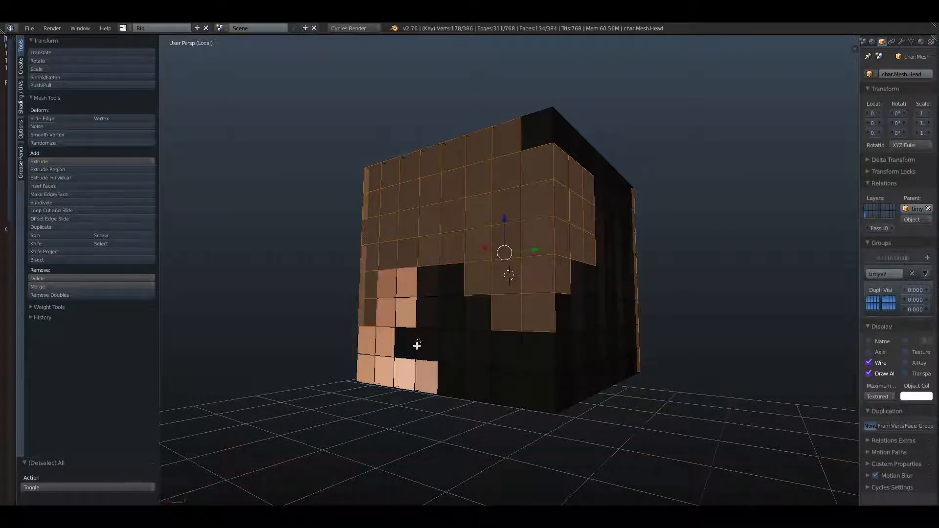
mouse_move(416, 345)
mouse_down()
mouse_move(438, 283)
mouse_move(482, 388)
mouse_move(503, 345)
mouse_move(562, 368)
mouse_move(572, 340)
mouse_move(551, 126)
mouse_move(611, 314)
mouse_move(593, 395)
mouse_up()
scroll(562, 367, down, 5)
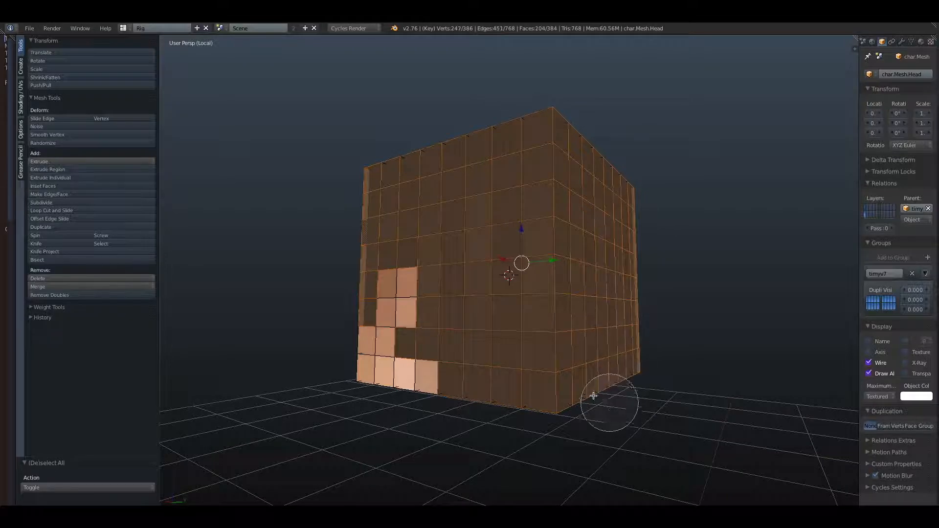
right_click(593, 395)
Step: Add the hair faces on the underside of the head to the selection with a larger selection circle
middle_drag(594, 395, 590, 297)
key(c)
scroll(440, 171, up, 9)
mouse_move(470, 190)
mouse_down()
mouse_move(538, 163)
mouse_move(530, 195)
mouse_move(597, 292)
mouse_move(629, 362)
mouse_move(603, 397)
mouse_up()
right_click(603, 397)
Step: Add all the hair faces on top of the head to the selection
mouse_move(604, 397)
middle_down()
mouse_move(666, 407)
mouse_move(565, 243)
middle_up()
key(c)
scroll(429, 206, down, 5)
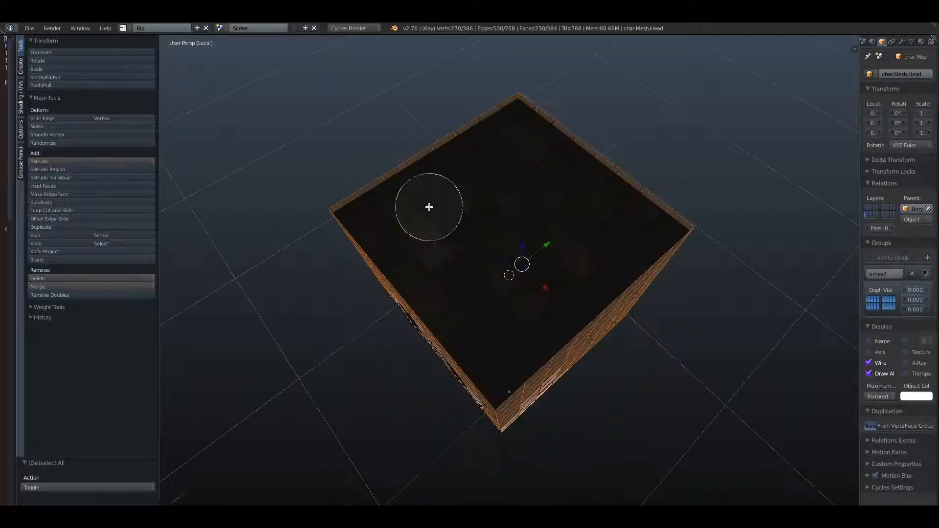
mouse_move(428, 207)
mouse_down()
mouse_move(484, 132)
mouse_move(488, 228)
mouse_move(456, 273)
mouse_move(581, 274)
mouse_move(618, 205)
mouse_up()
right_click(618, 205)
Step: Separate the selected hair faces into their own object and return to object mode
mouse_move(618, 205)
middle_down()
mouse_move(541, 163)
mouse_move(379, 111)
mouse_move(506, 243)
mouse_move(681, 157)
mouse_move(315, 250)
mouse_move(503, 262)
mouse_move(503, 253)
mouse_move(503, 266)
mouse_move(340, 222)
mouse_move(320, 279)
mouse_move(395, 272)
middle_up()
key(p)
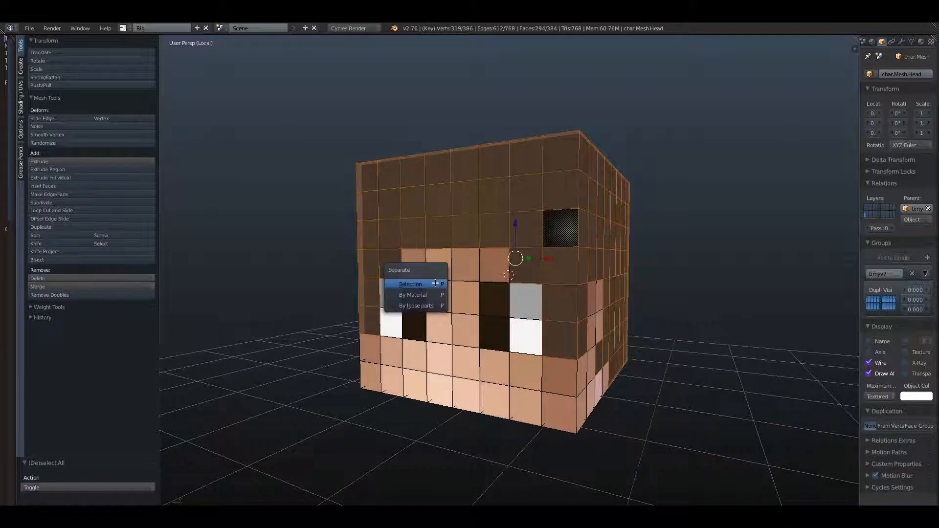
click(435, 283)
key(Tab)
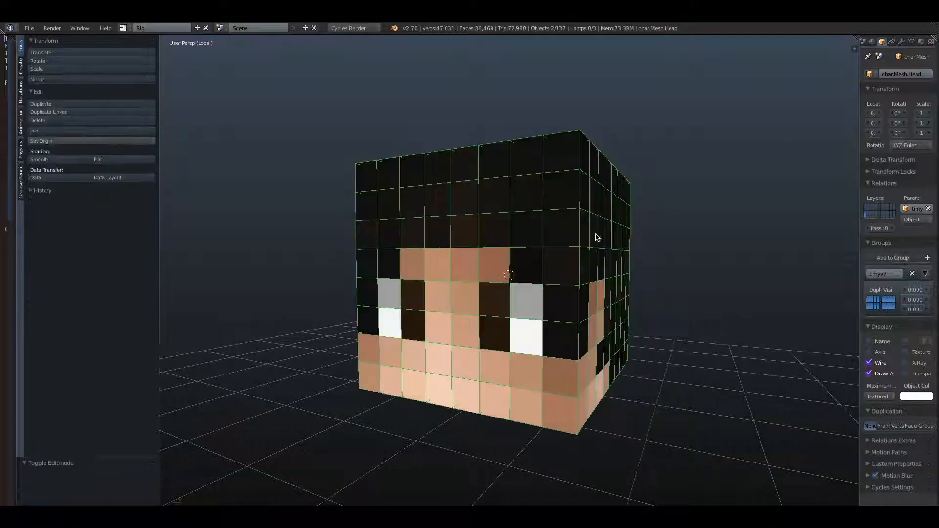
Step: Try moving the separated hair mesh away from the head
right_drag(592, 211, 666, 230)
right_click(667, 231)
right_drag(611, 197, 542, 110)
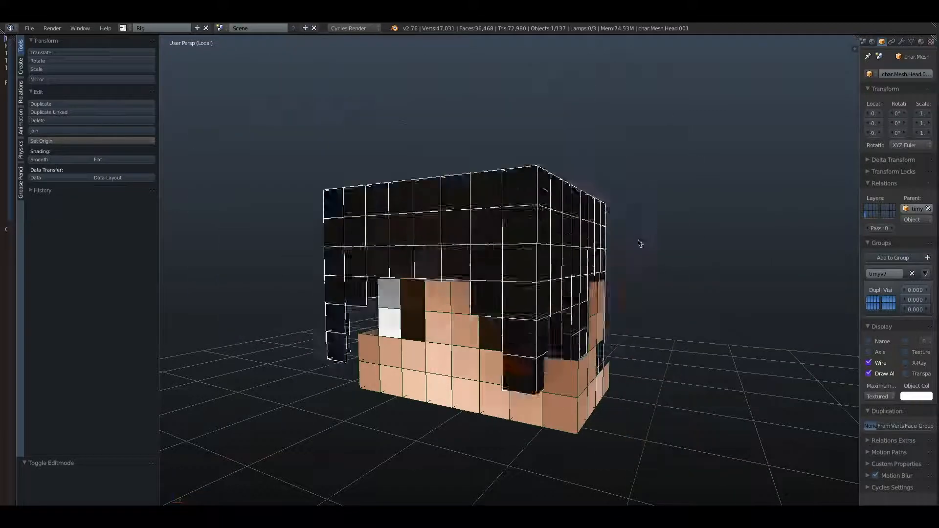
right_click(639, 189)
middle_drag(655, 218, 570, 229)
scroll(570, 229, down, 4)
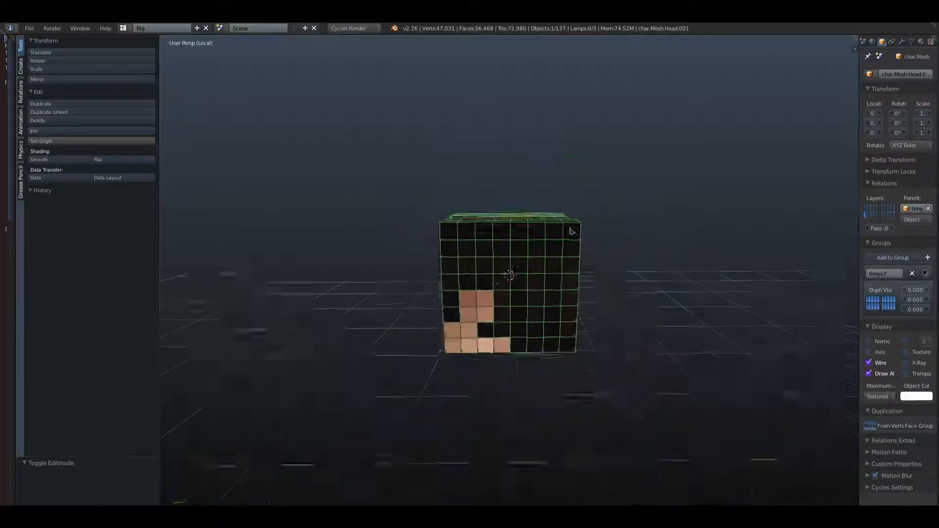
key(g)
right_click(494, 244)
scroll(495, 246, up, 5)
middle_drag(495, 246, 601, 238)
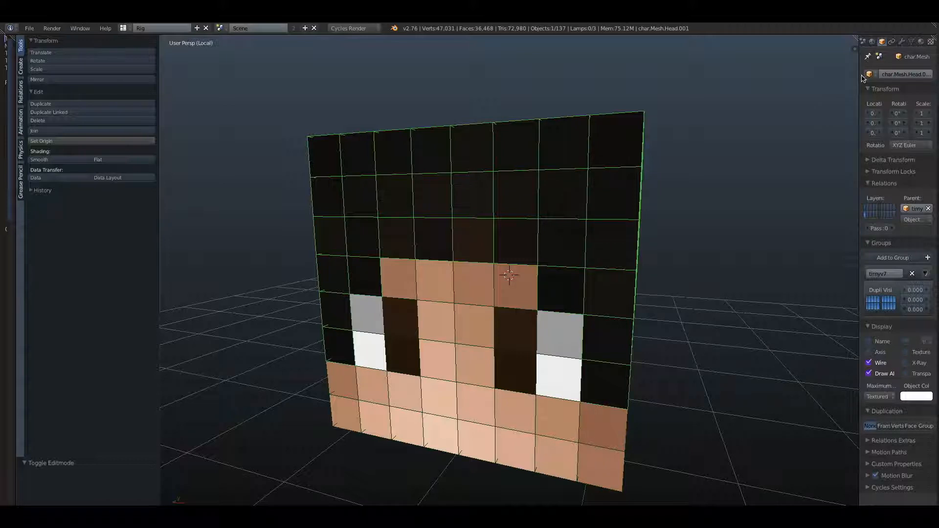
Step: Widen the properties editor and isolate only the separated hair mesh in local view
drag(859, 74, 752, 88)
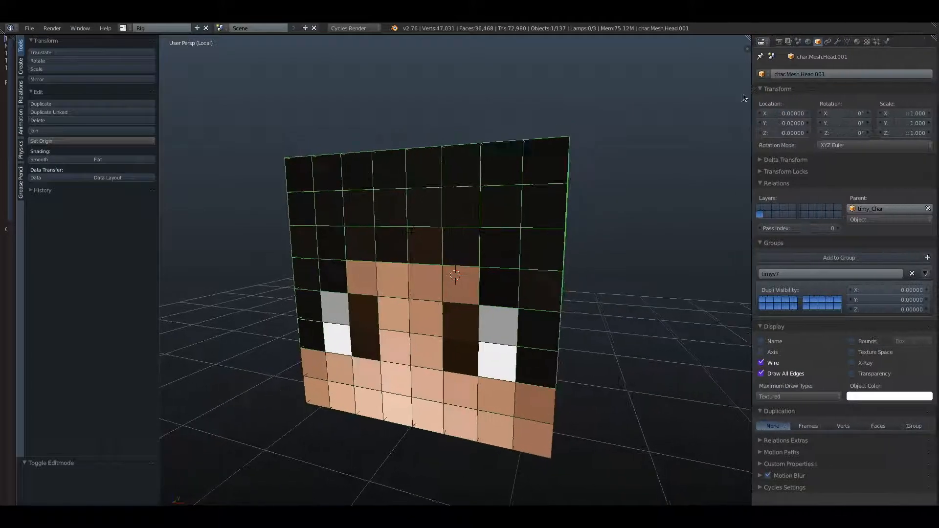
key(KP_Divide)
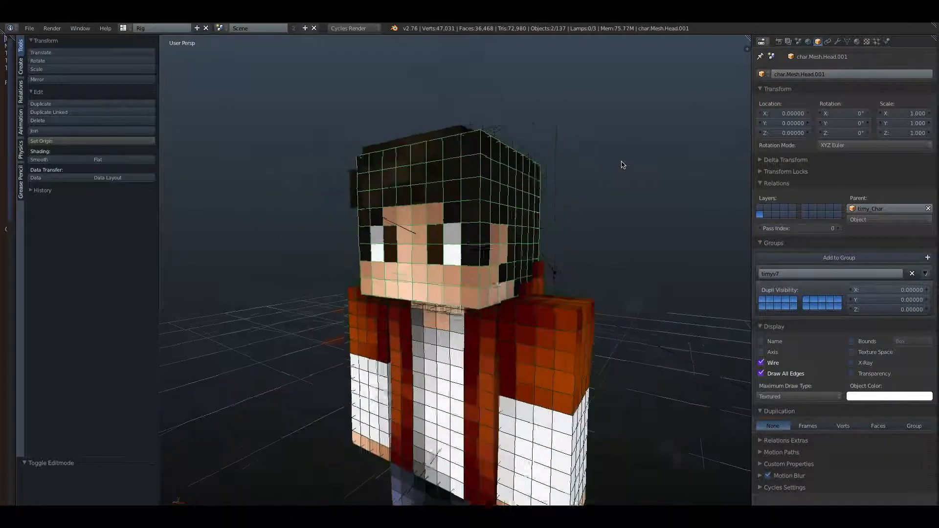
right_click(515, 182)
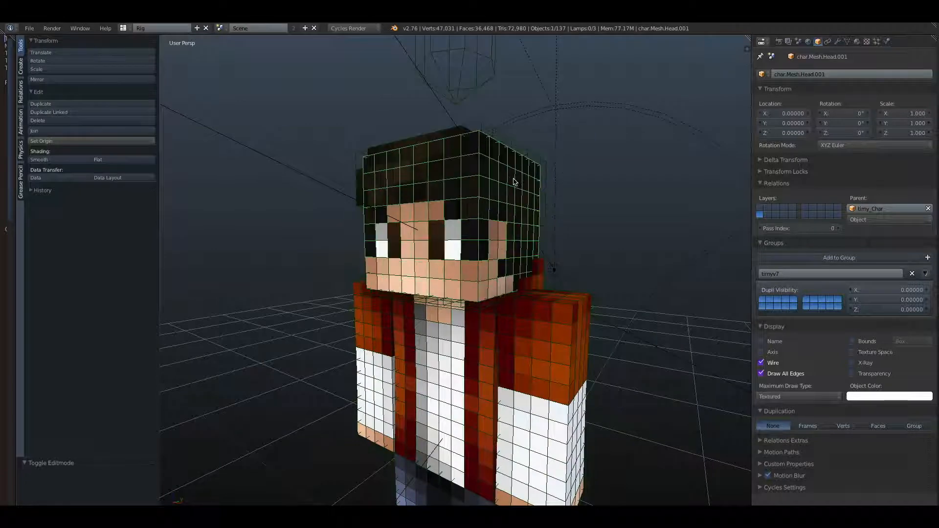
key(KP_Divide)
scroll(518, 181, down, 5)
middle_drag(518, 181, 544, 208)
middle_drag(502, 245, 691, 151)
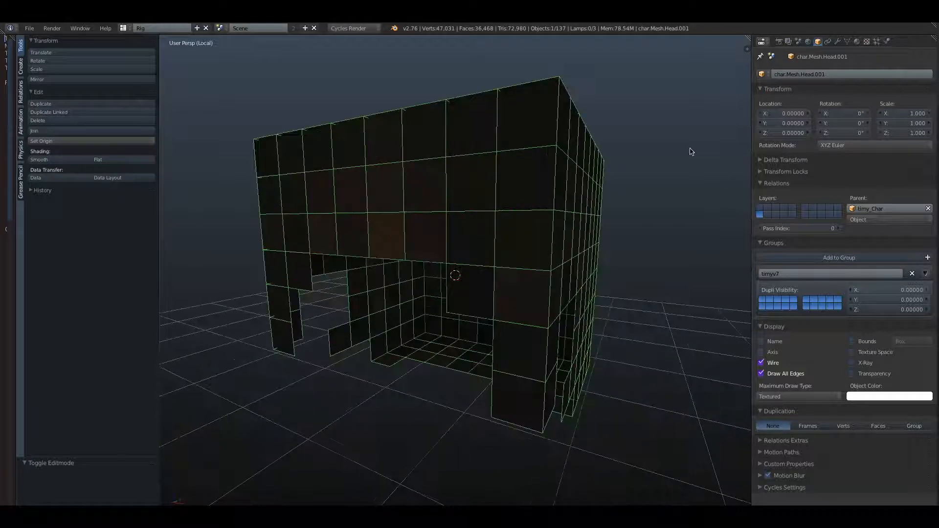
Step: Add a Solidify modifier to the hair mesh
click(837, 41)
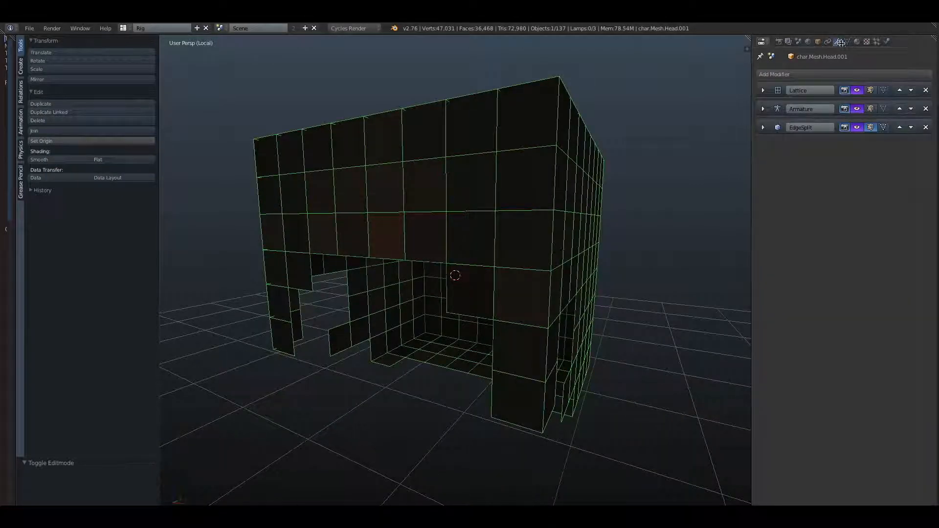
click(815, 76)
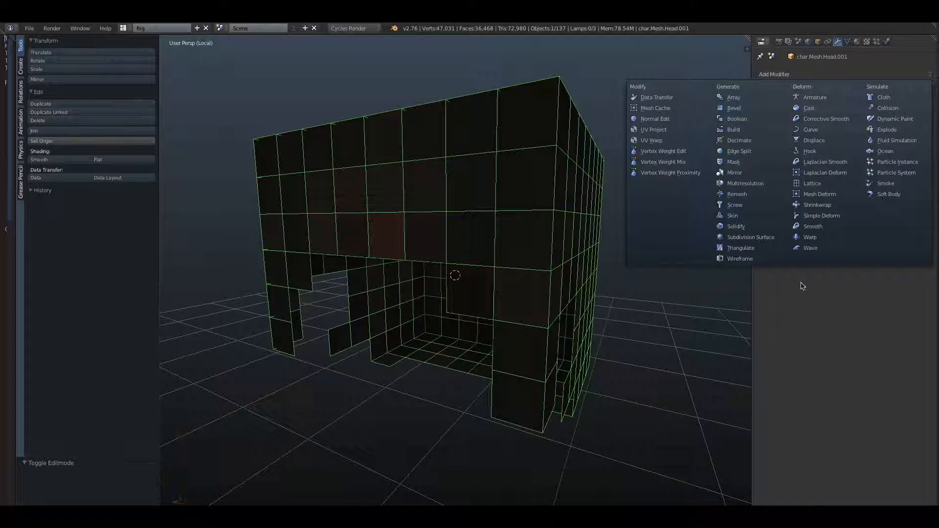
click(753, 228)
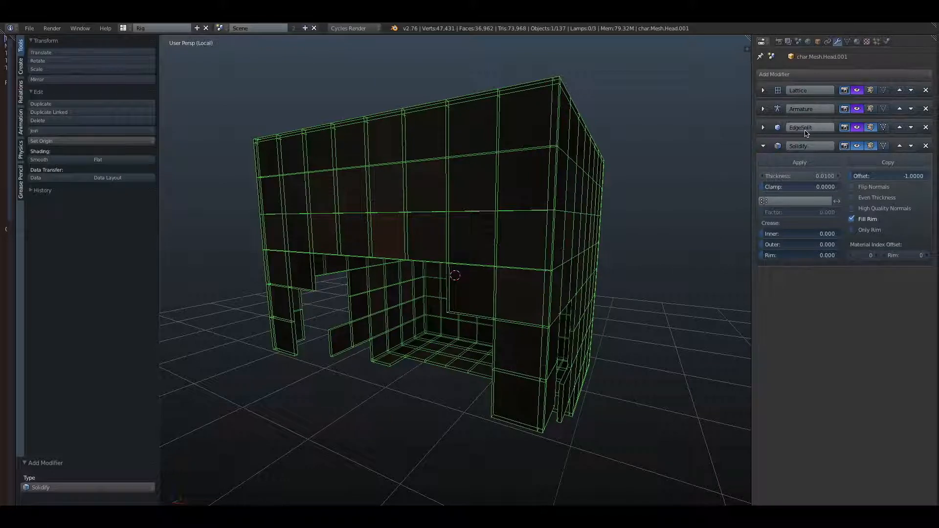
Step: Set the hair mesh's Solidify thickness to -0.06 and check the shell around the head
mouse_move(806, 178)
mouse_down()
mouse_move(876, 179)
mouse_move(817, 179)
mouse_up()
middle_drag(689, 163, 604, 216)
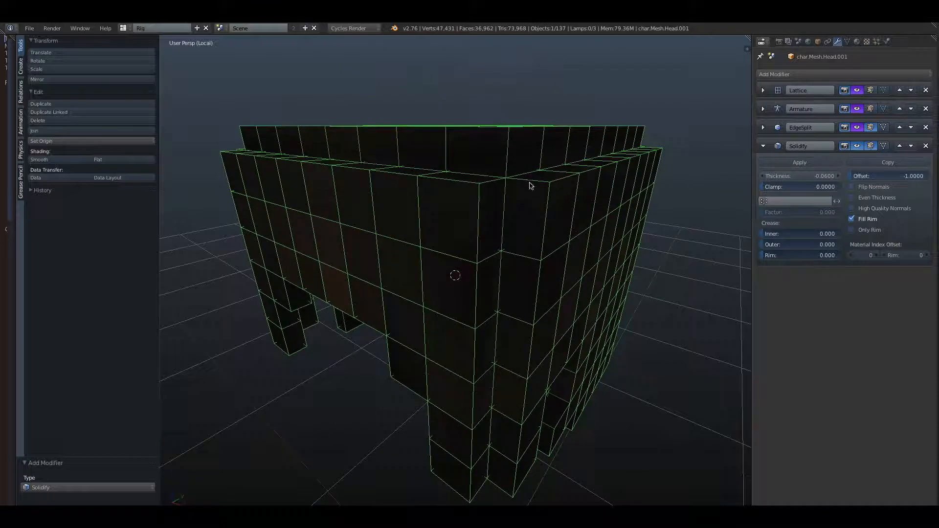
middle_drag(529, 185, 566, 169)
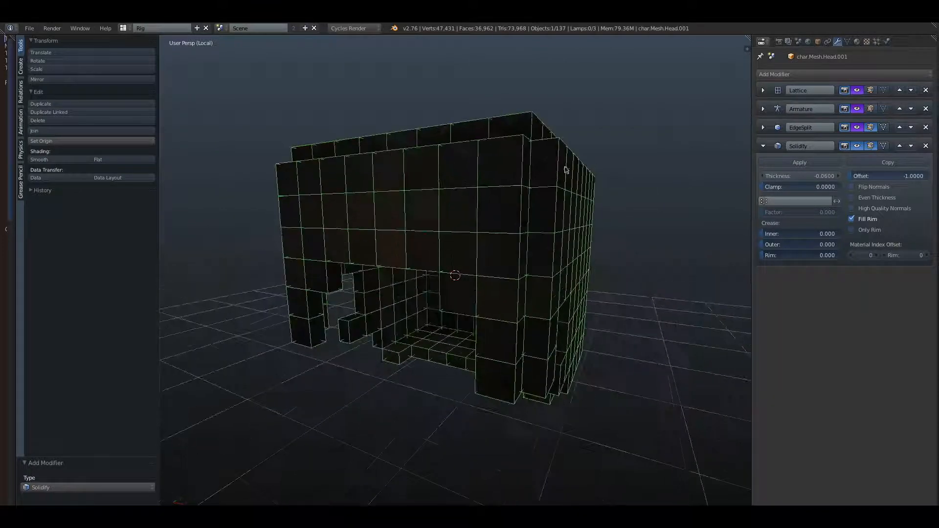
Step: Place the EdgeSplit modifier after Solidify in the hair's modifier stack and set the Solidify thickness to -0.1
click(911, 128)
middle_drag(734, 181, 687, 195)
mouse_move(781, 162)
mouse_down()
mouse_move(765, 162)
mouse_move(773, 157)
mouse_up()
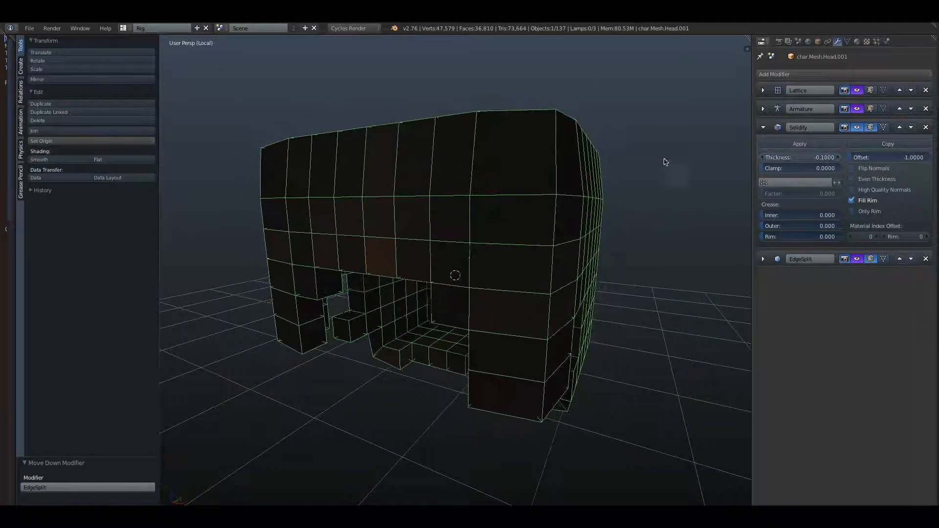
middle_drag(664, 161, 556, 133)
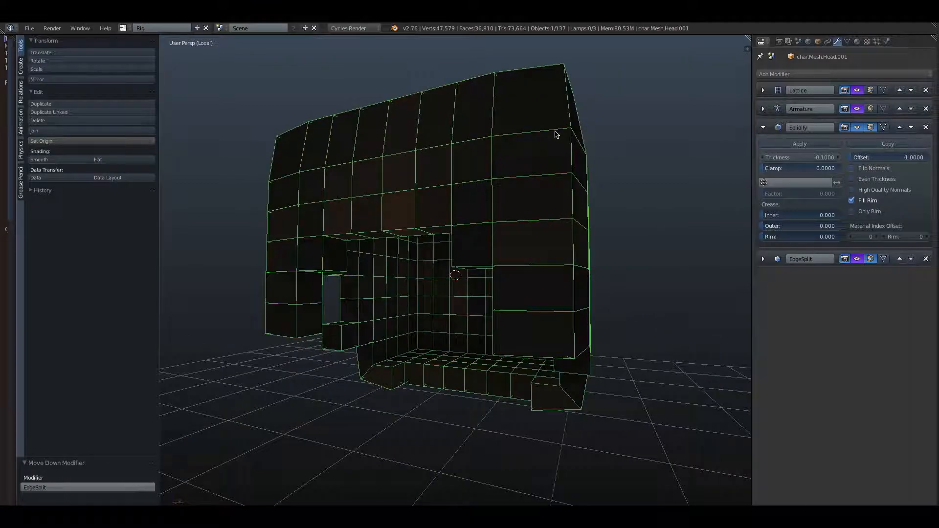
Step: Exit local view to bring back the whole character around the thickened hair
key(KP_Divide)
scroll(558, 225, up, 3)
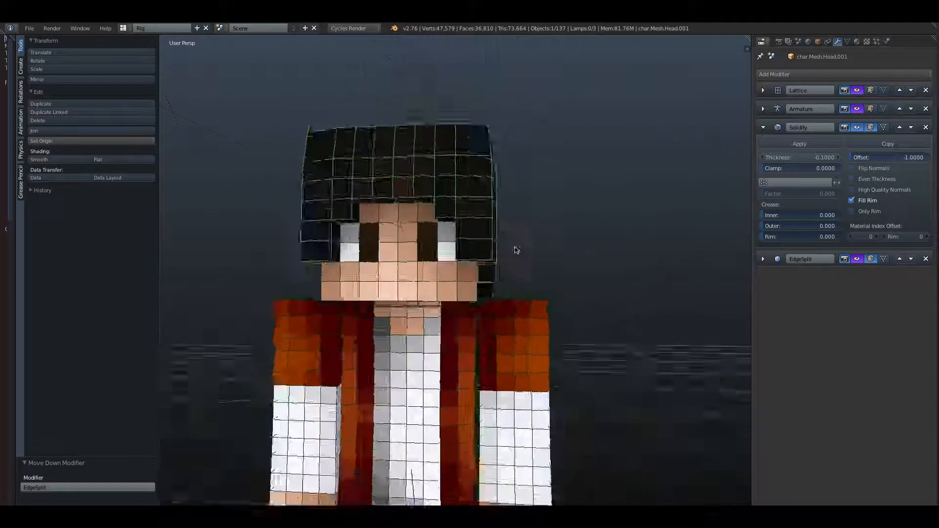
scroll(516, 250, down, 3)
middle_drag(517, 250, 489, 235)
scroll(489, 235, up, 3)
Step: Reduce the hair's Solidify thickness to -0.049 and check the fit against the face
drag(777, 157, 834, 156)
middle_drag(589, 166, 559, 174)
scroll(531, 152, down, 3)
middle_drag(587, 205, 517, 178)
scroll(557, 196, up, 4)
scroll(558, 196, down, 3)
scroll(557, 186, up, 3)
scroll(556, 170, up, 3)
scroll(548, 182, down, 1)
scroll(547, 183, up, 2)
scroll(517, 178, down, 2)
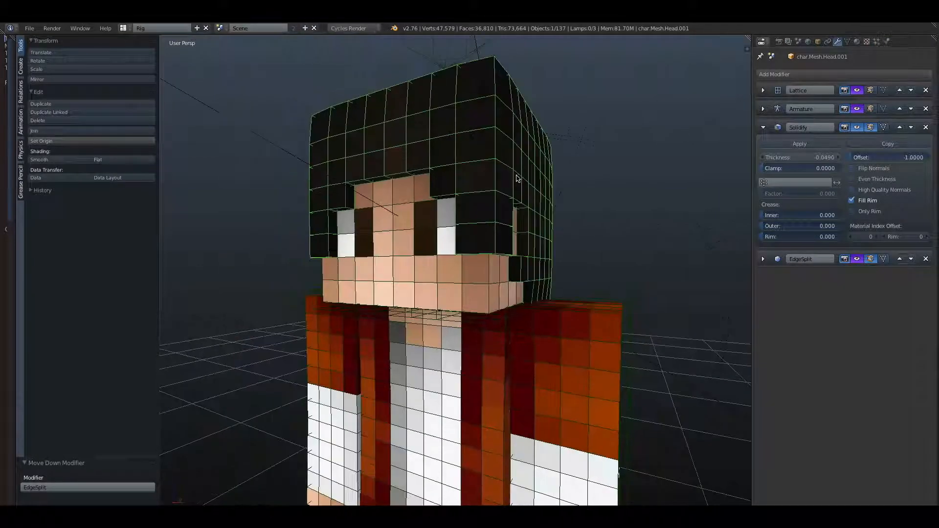
Step: Try a Solidify thickness of -0.109 on the hair mesh
mouse_move(802, 158)
mouse_down()
mouse_move(743, 158)
mouse_move(785, 158)
mouse_up()
middle_drag(600, 181, 686, 147)
scroll(586, 200, down, 4)
scroll(586, 200, up, 3)
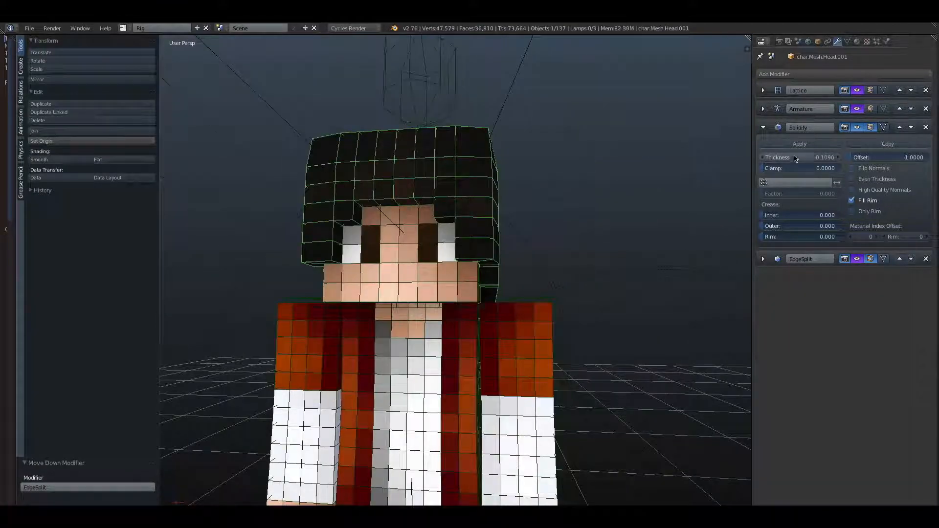
Step: Set the hair mesh's Solidify thickness to -0.05
drag(796, 159, 822, 159)
mouse_move(470, 155)
middle_down()
mouse_move(410, 148)
mouse_move(428, 164)
mouse_move(455, 163)
middle_up()
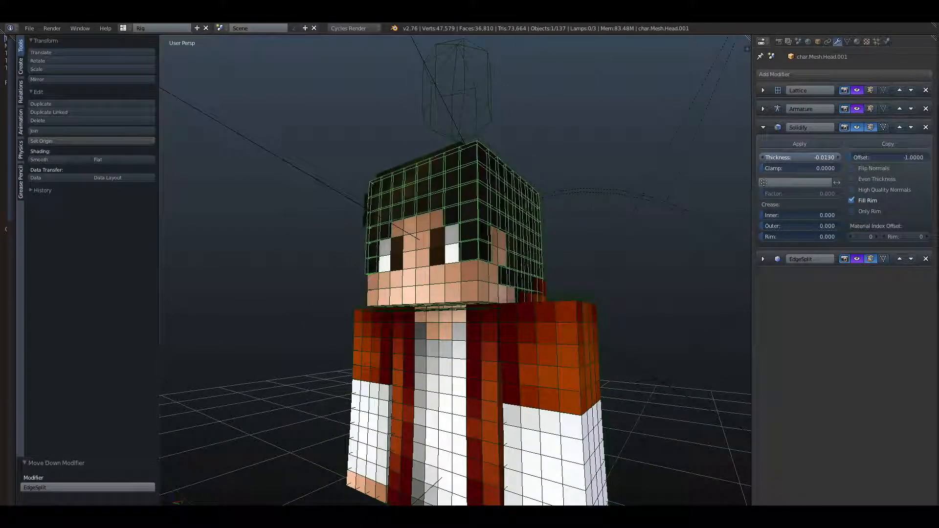
mouse_move(824, 157)
mouse_down()
mouse_move(795, 157)
mouse_move(814, 157)
mouse_up()
middle_drag(454, 161, 469, 274)
Step: Isolate the outer head layer mesh in local view and edit it with all its faces deselected
right_click(461, 303)
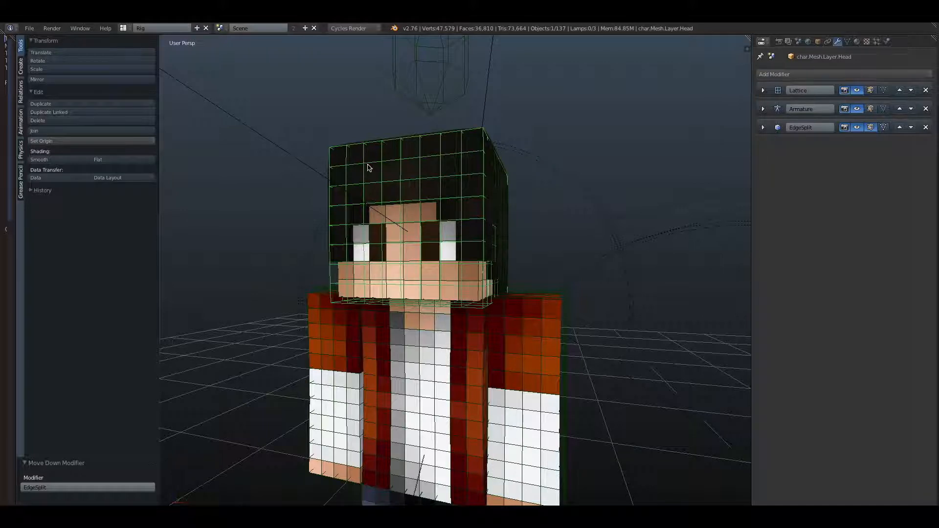
key(Tab)
key(KP_Divide)
key(a)
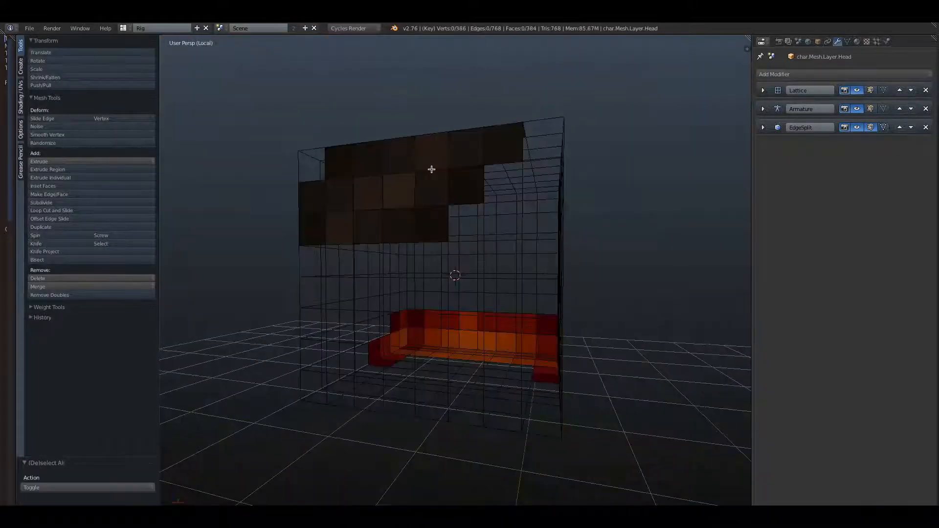
middle_drag(431, 170, 384, 195)
Step: Circle-select the dark fringe faces on the front and top of the head layer and separate them into their own object
key(c)
drag(348, 204, 391, 182)
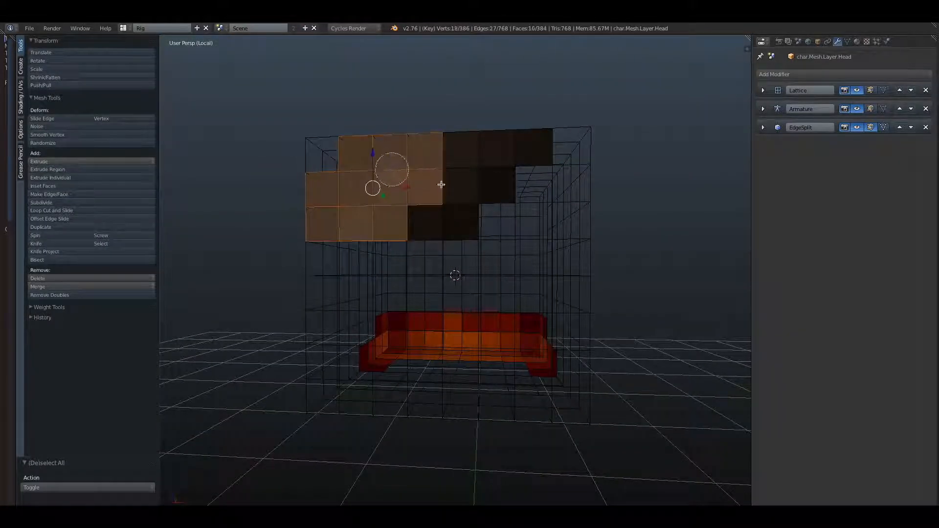
drag(497, 154, 533, 147)
middle_drag(533, 147, 322, 354)
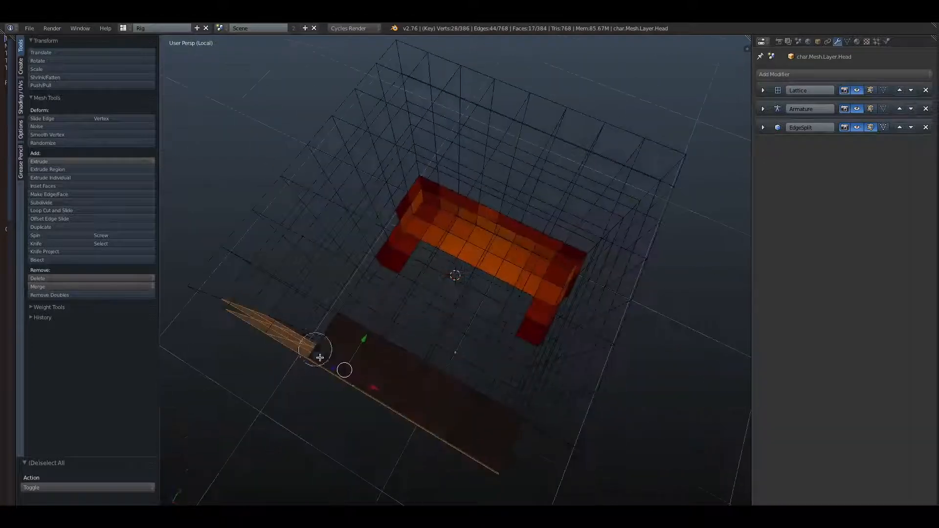
drag(322, 355, 465, 429)
middle_drag(424, 321, 446, 342)
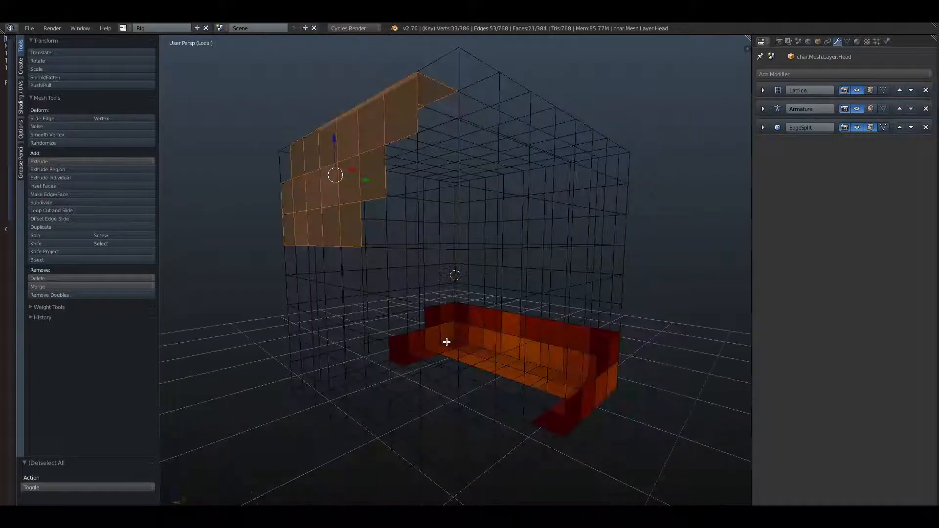
key(p)
click(446, 343)
Step: Select the red and orange collar faces along the lower back of the head layer mesh
middle_drag(571, 329, 467, 342)
scroll(438, 323, down, 3)
right_click(397, 358)
shift+right_click(412, 360)
shift+right_click(432, 362)
shift+right_click(454, 363)
shift+right_click(453, 336)
drag(453, 335, 566, 342)
right_click(566, 341)
middle_drag(566, 342, 401, 335)
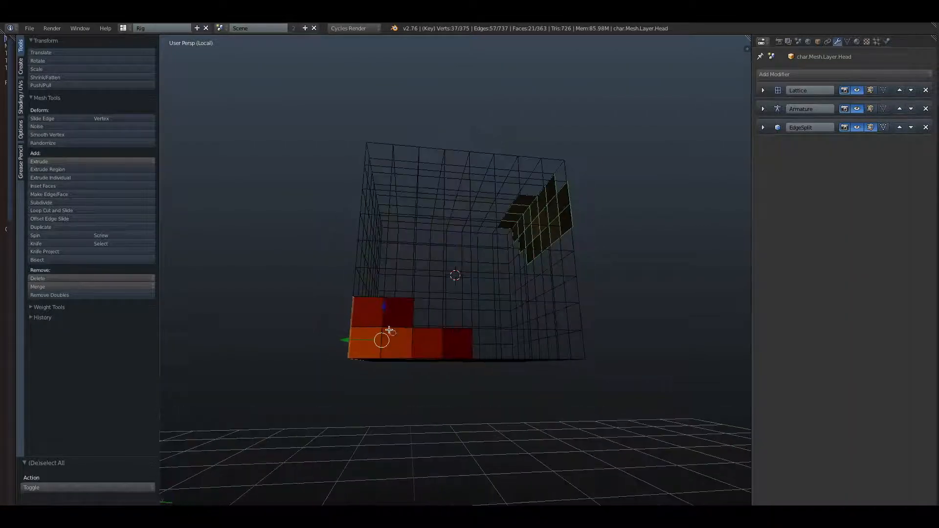
Step: Add the collar faces on both sides and the underside of the head layer to the selection
key(c)
drag(382, 326, 417, 345)
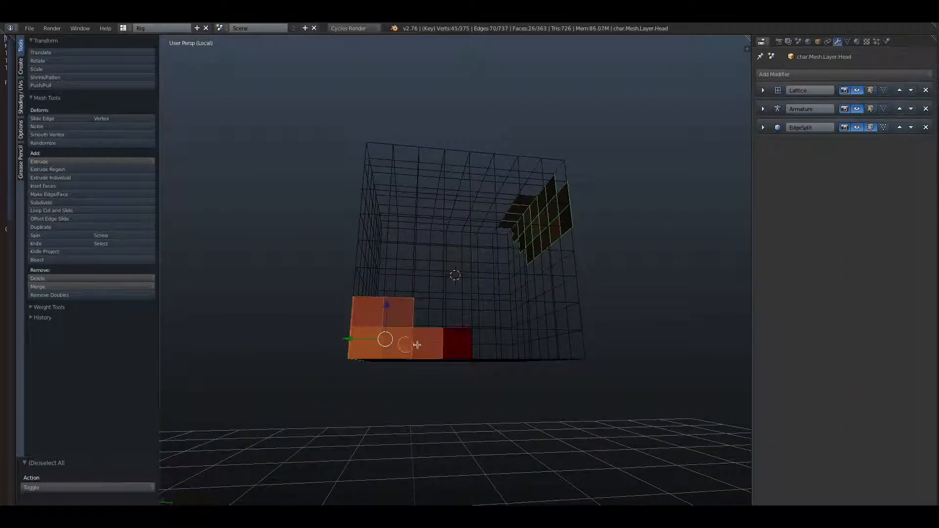
shift+right_click(448, 345)
middle_drag(447, 344, 479, 305)
key(c)
mouse_move(420, 260)
mouse_down()
mouse_move(363, 334)
mouse_move(361, 351)
mouse_move(400, 292)
mouse_up()
drag(436, 260, 490, 284)
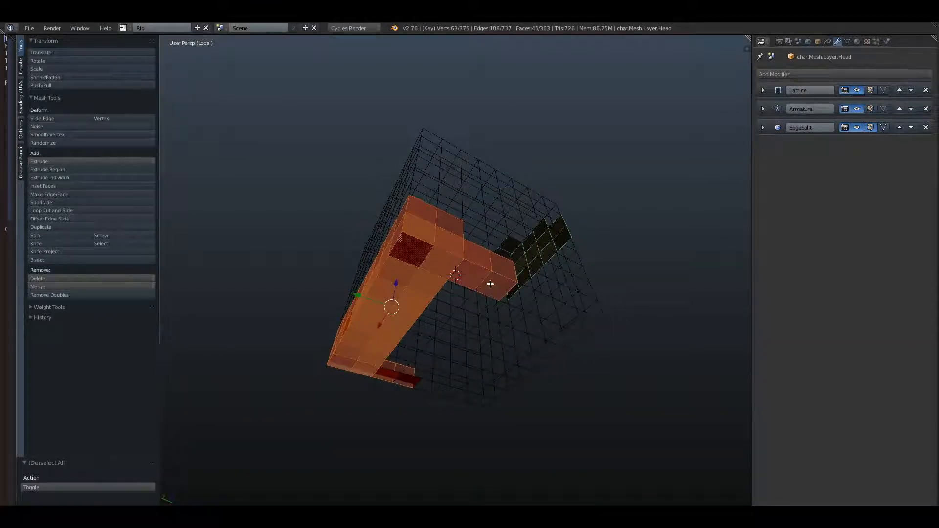
shift+right_click(389, 373)
mouse_move(391, 376)
middle_down()
mouse_move(377, 392)
mouse_move(377, 378)
middle_up()
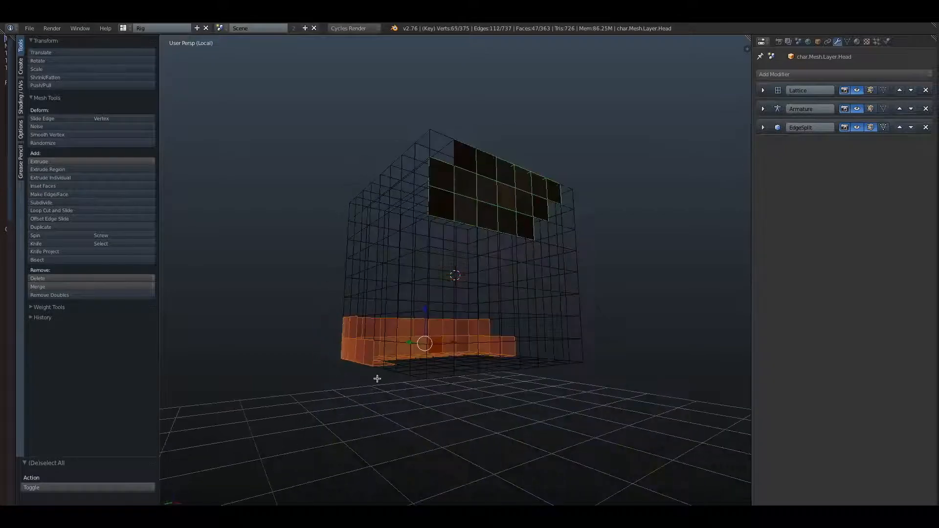
Step: Separate the selected collar faces into their own object and return to object mode
key(p)
click(381, 377)
key(Tab)
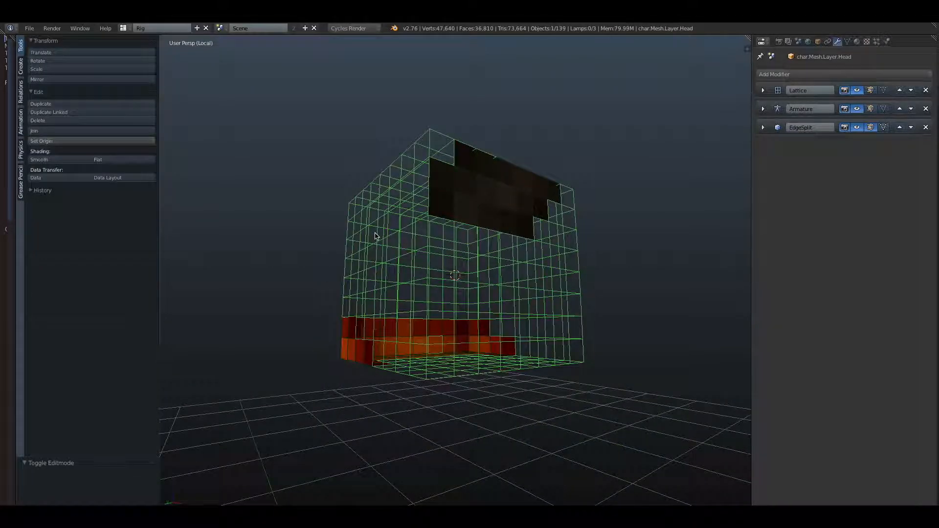
Step: Delete the leftover transparent head layer mesh and exit local view
key(x)
click(375, 236)
key(KP_Divide)
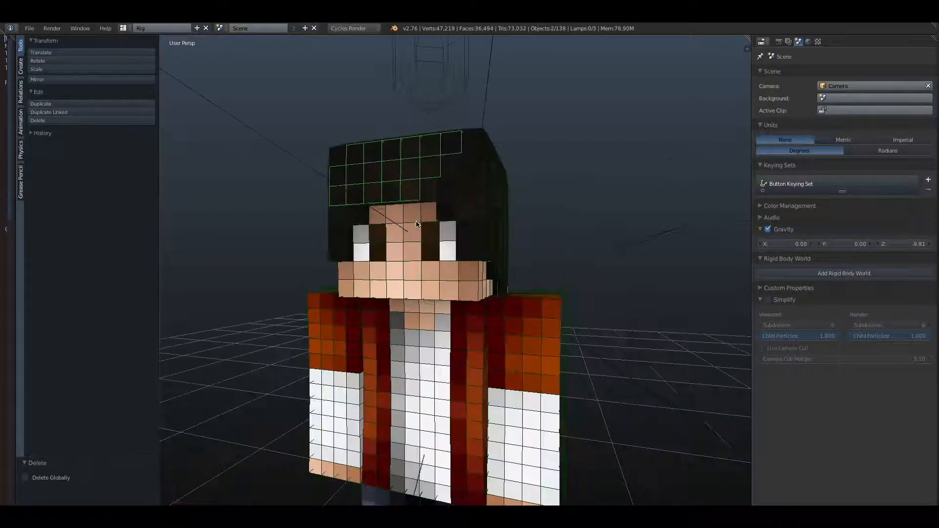
Step: Add a Solidify modifier to the separated fringe layer and place EdgeSplit after it in the stack
right_click(416, 156)
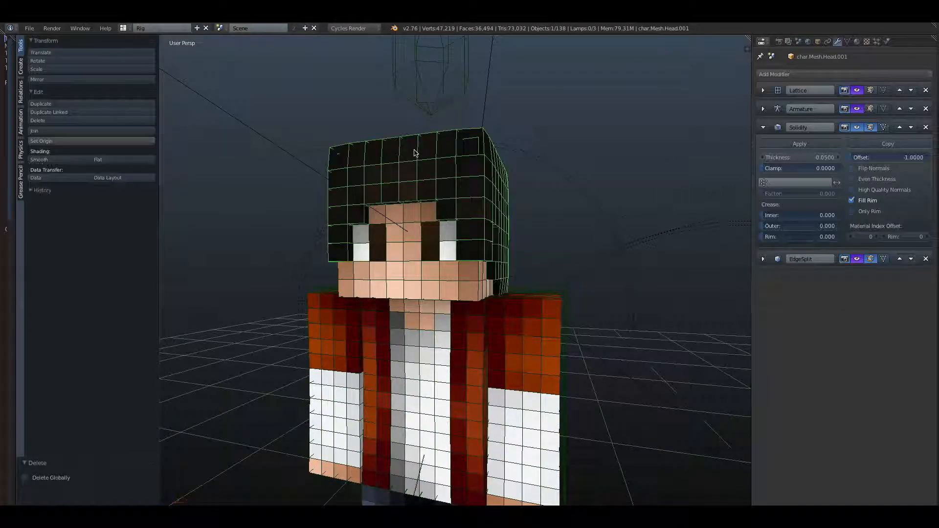
right_click(413, 153)
right_click(413, 176)
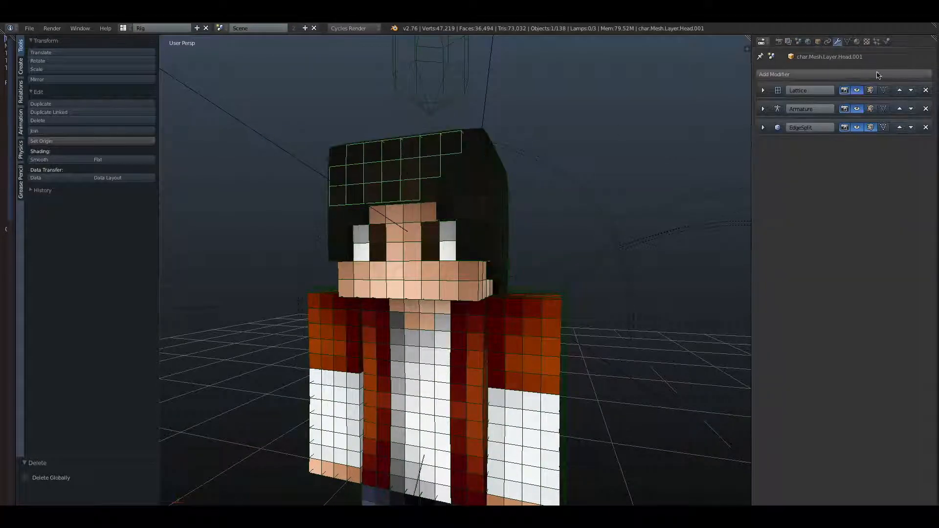
click(841, 74)
click(747, 214)
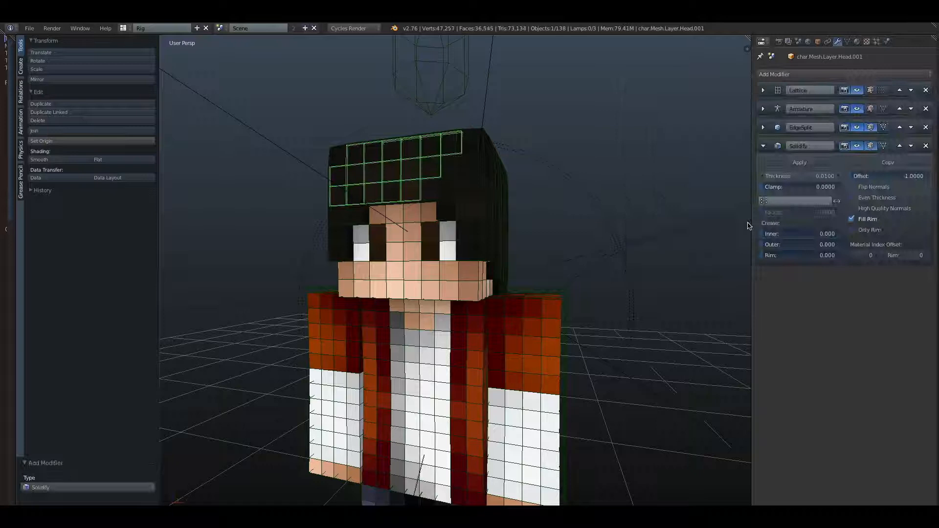
click(910, 128)
Step: Set the fringe layer's Solidify thickness to -0.056 and check the raised fringe from several angles
drag(815, 157, 787, 157)
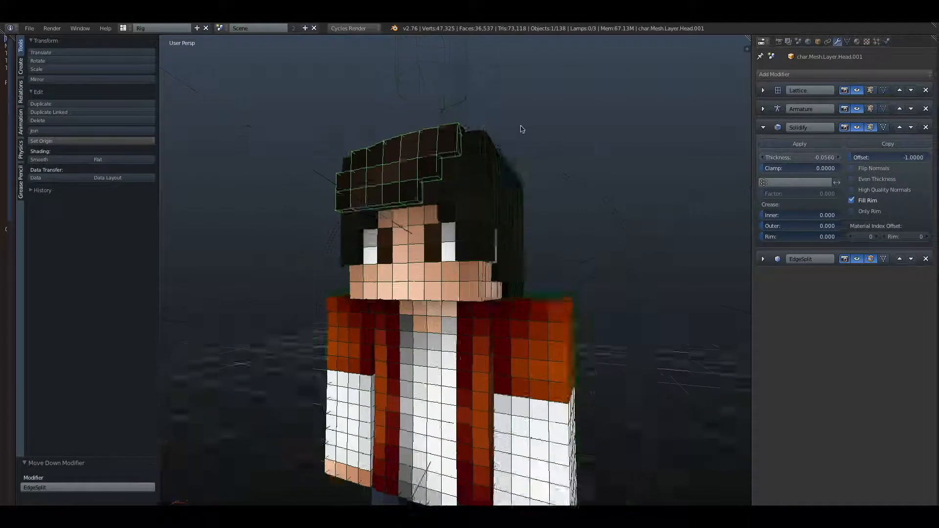
middle_drag(519, 130, 510, 217)
right_click(469, 343)
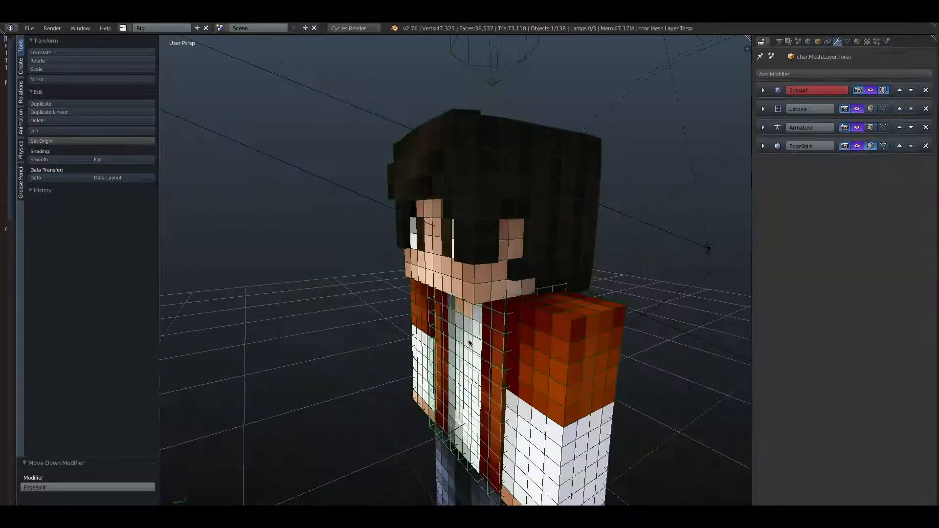
mouse_move(469, 343)
middle_down()
mouse_move(513, 320)
mouse_move(482, 332)
middle_up()
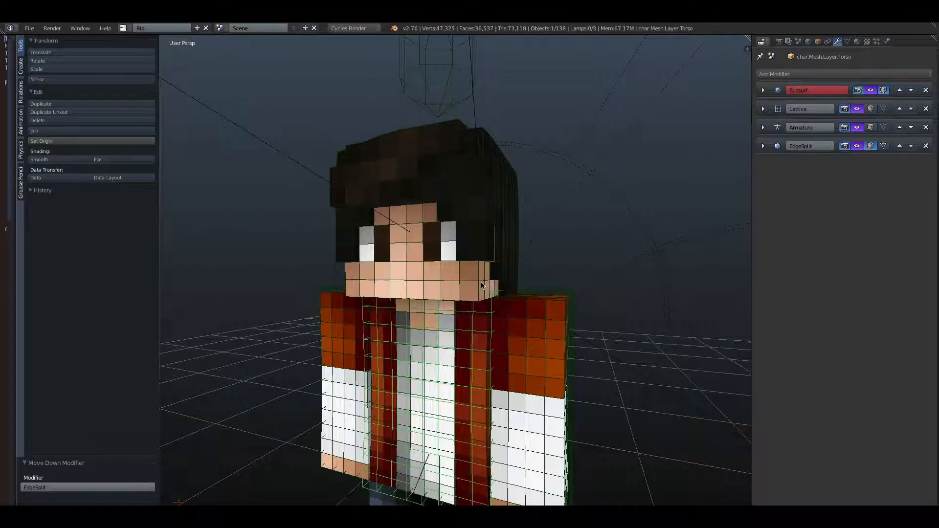
mouse_move(490, 260)
middle_down()
mouse_move(398, 266)
mouse_move(483, 255)
middle_up()
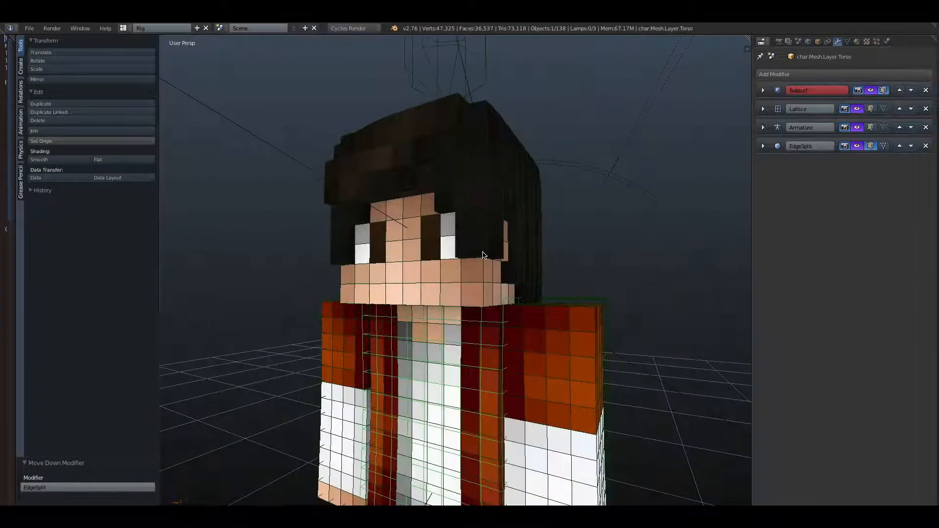
Step: Select the character's armature and switch the rig to Preview mode to view the hair without wireframes
right_click(396, 186)
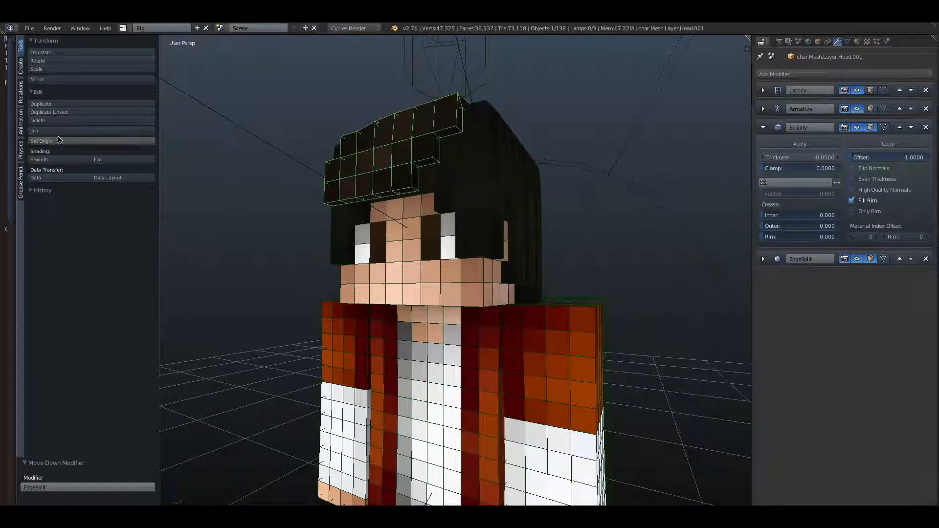
right_click(428, 61)
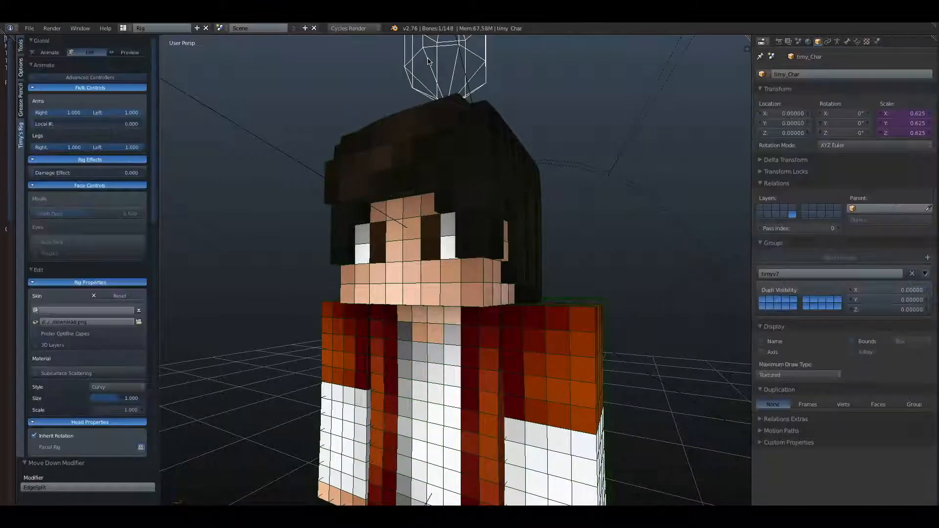
click(127, 52)
scroll(413, 201, up, 1)
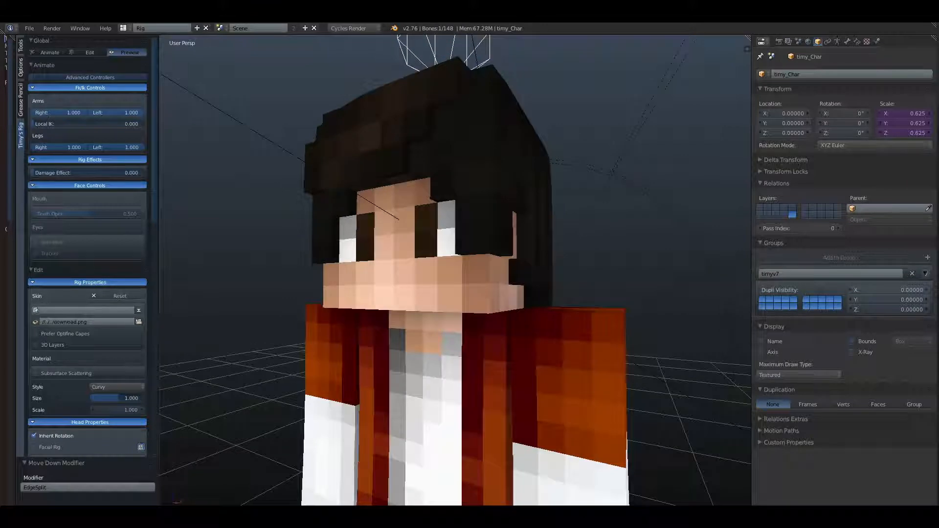
Step: Preview the character with rendered viewport shading, and return to the non-rendered display
key(z)
click(191, 456)
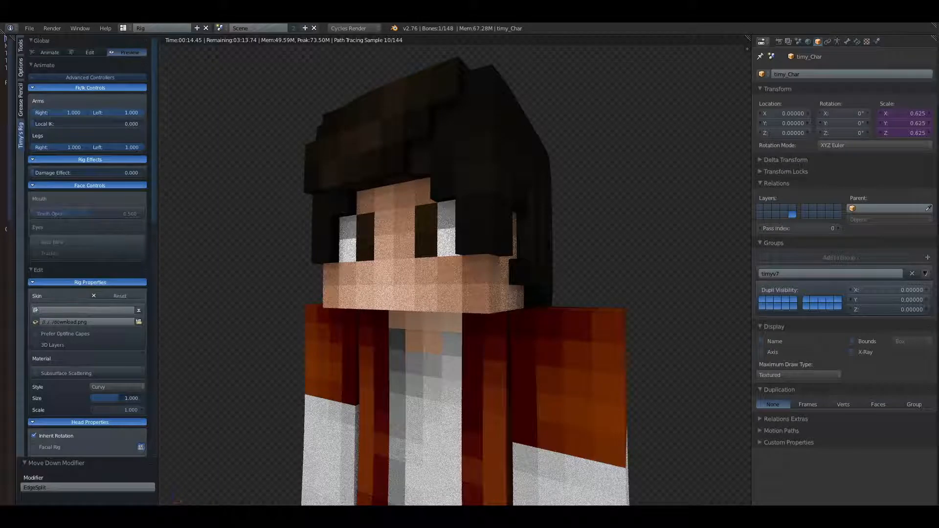
click(172, 518)
click(191, 469)
Step: Remove the Solidify modifiers from the fringe layer and from the separated hair mesh
scroll(478, 344, down, 2)
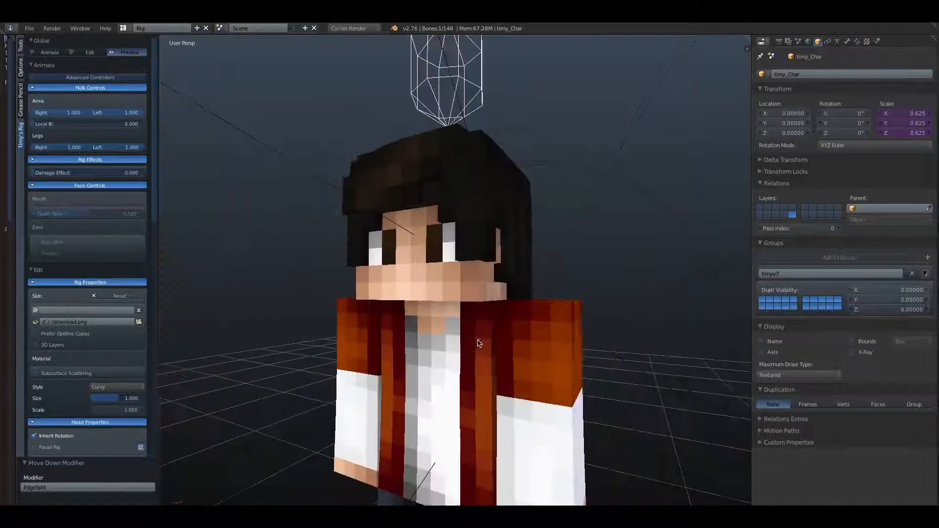
middle_drag(478, 343, 399, 162)
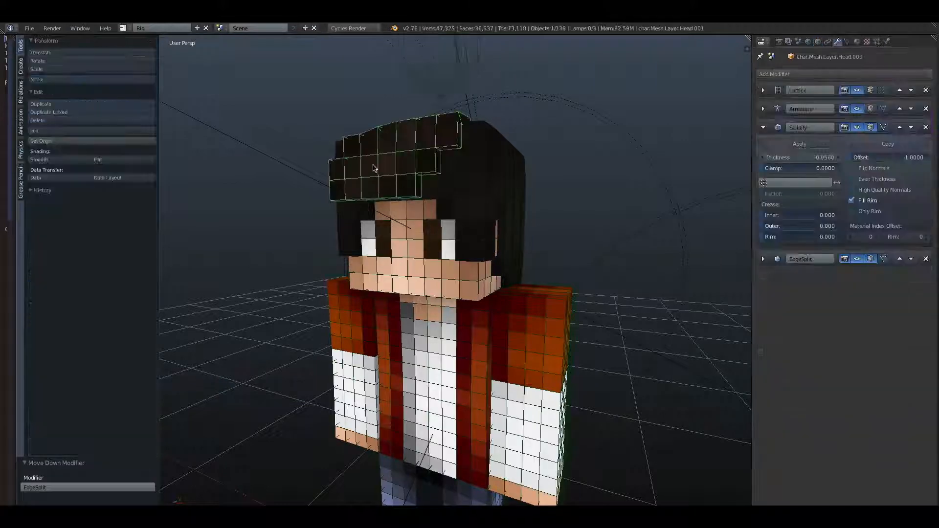
click(924, 127)
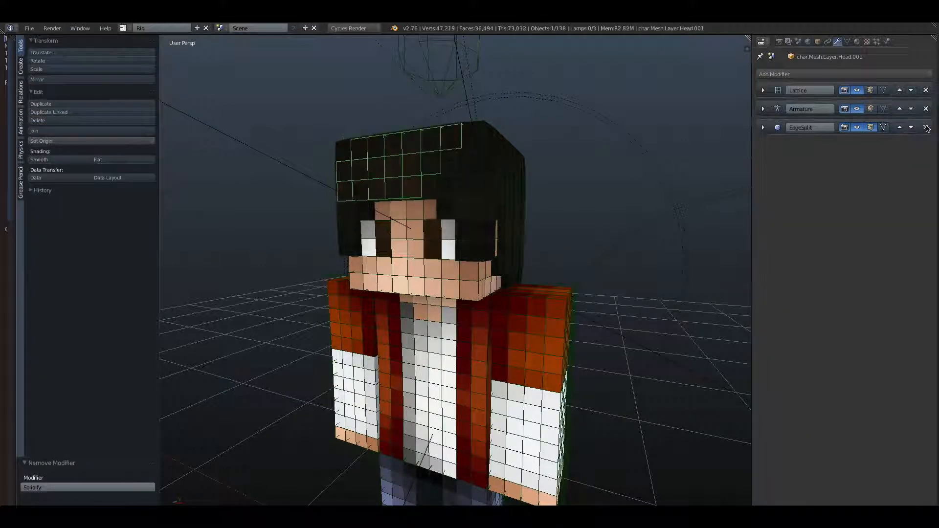
right_click(436, 158)
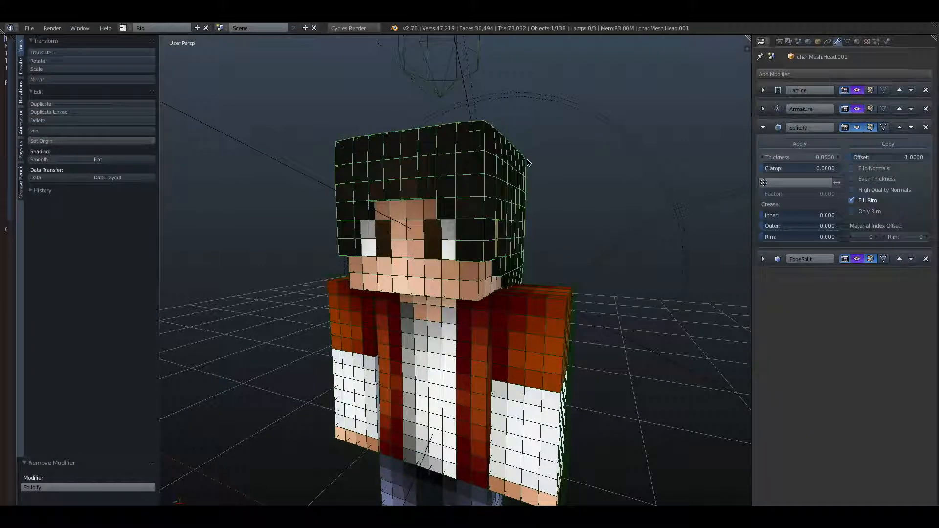
click(925, 131)
middle_drag(638, 199, 601, 213)
right_click(506, 338)
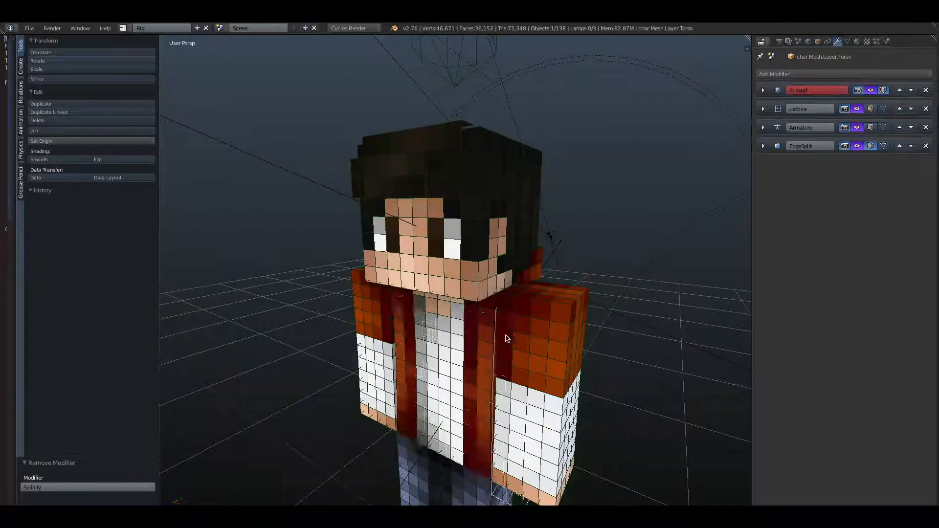
Step: Isolate the separated hair mesh in local view and open it for mesh editing
right_click(473, 316)
middle_drag(492, 318, 485, 313)
right_click(520, 194)
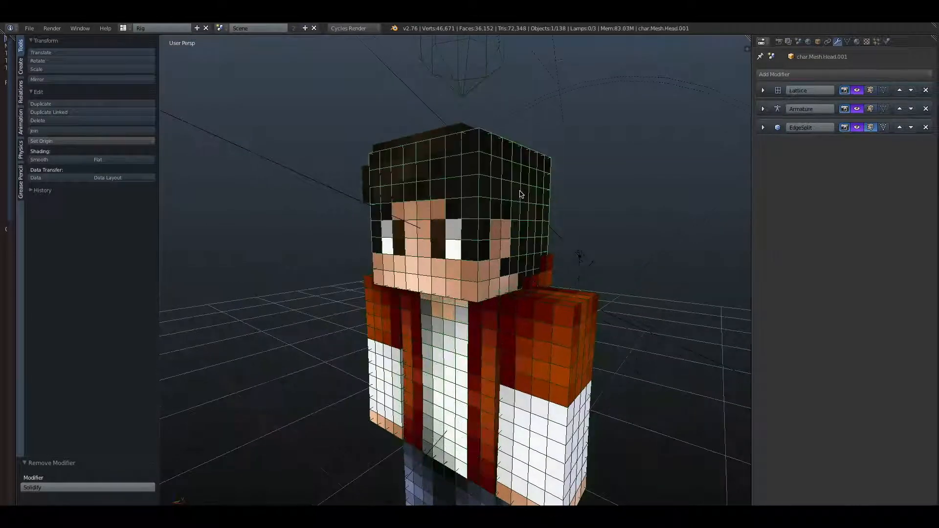
key(Tab)
key(KP_Divide)
scroll(523, 189, down, 4)
scroll(514, 188, up, 2)
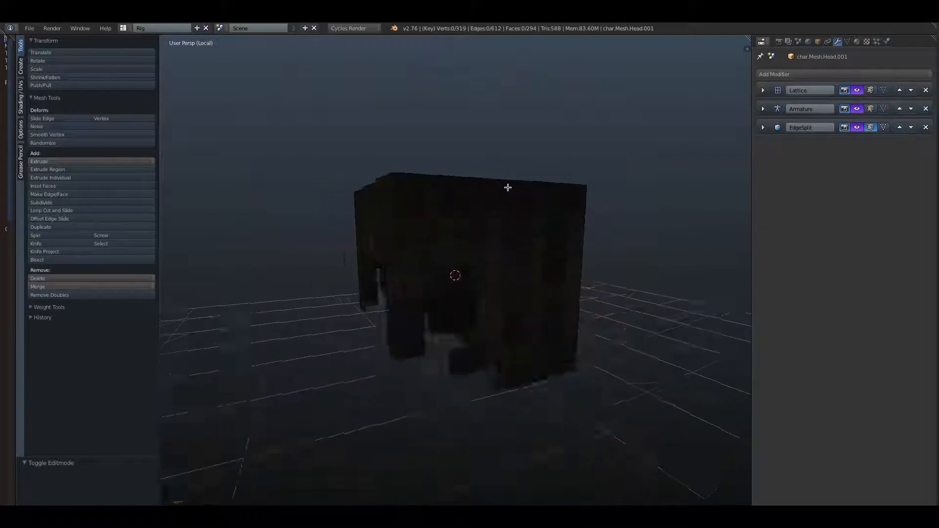
Step: Select a first set of scattered, mostly non-adjacent faces across one side of the hair mesh
middle_drag(507, 187, 374, 202)
shift+right_click(387, 190)
shift+right_click(489, 241)
shift+right_click(425, 266)
shift+right_click(388, 266)
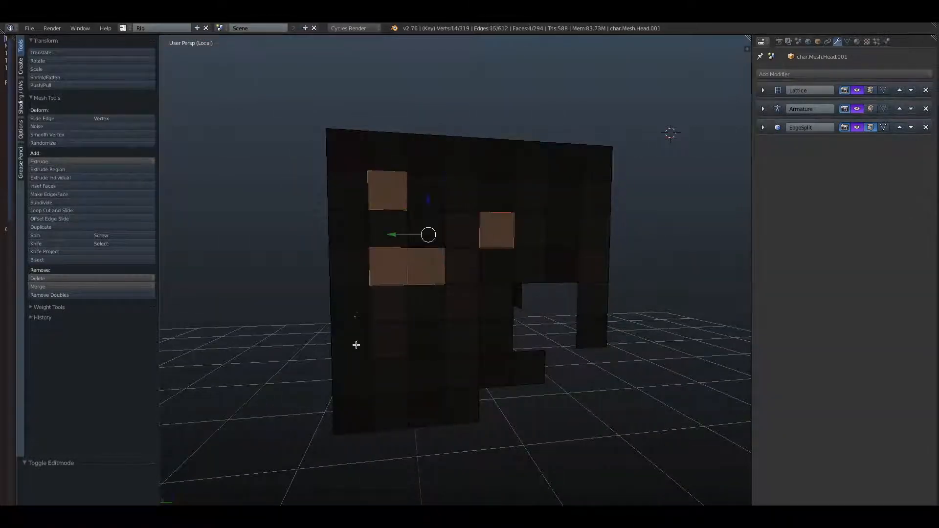
shift+right_click(389, 376)
shift+right_click(431, 276)
shift+right_click(461, 337)
shift+right_click(563, 231)
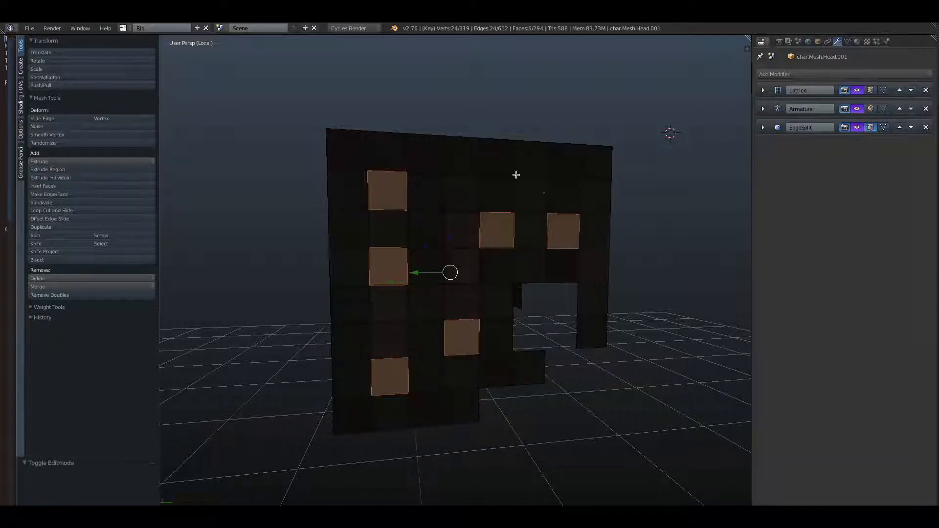
shift+right_click(462, 157)
Step: Add scattered faces across the back of the hair mesh to the selection
middle_drag(457, 174, 468, 255)
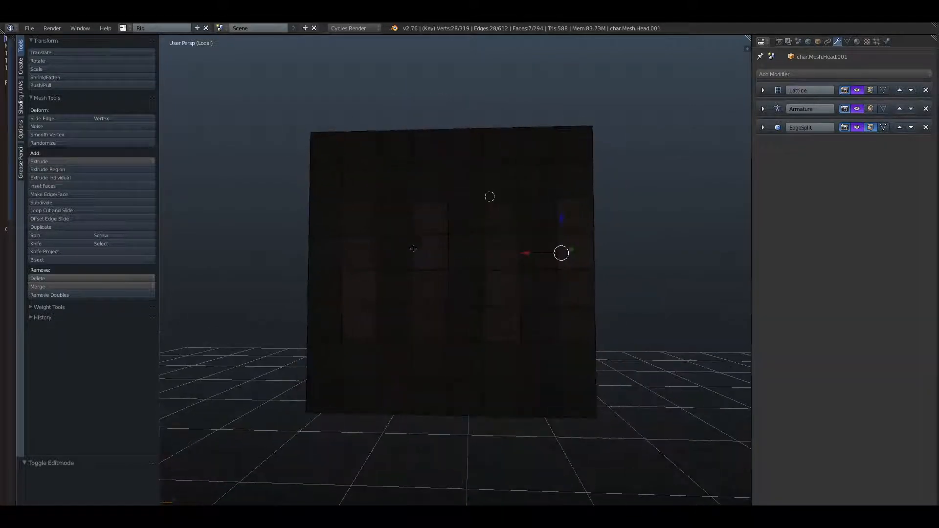
shift+right_click(409, 250)
shift+right_click(368, 160)
shift+right_click(524, 185)
shift+right_click(447, 215)
shift+right_click(363, 340)
shift+right_click(365, 362)
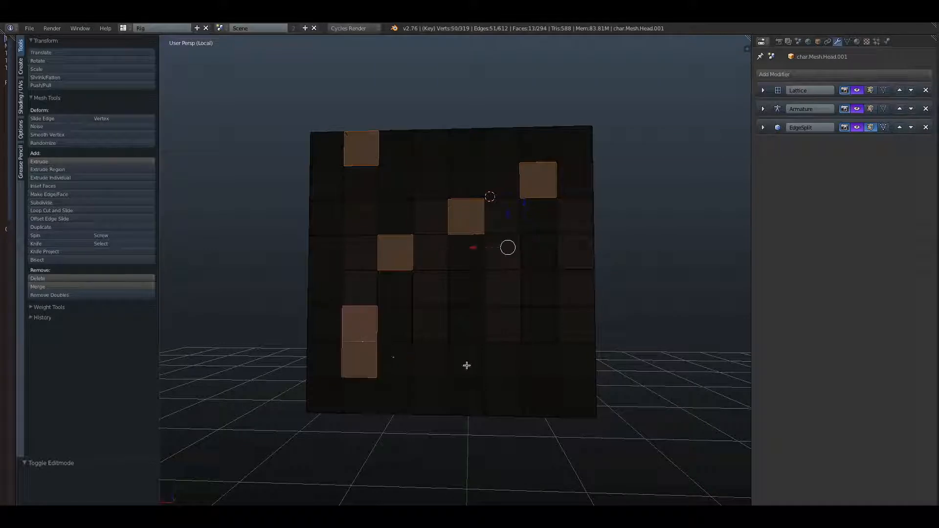
shift+right_click(483, 356)
shift+right_click(442, 321)
shift+right_click(580, 268)
shift+right_click(335, 225)
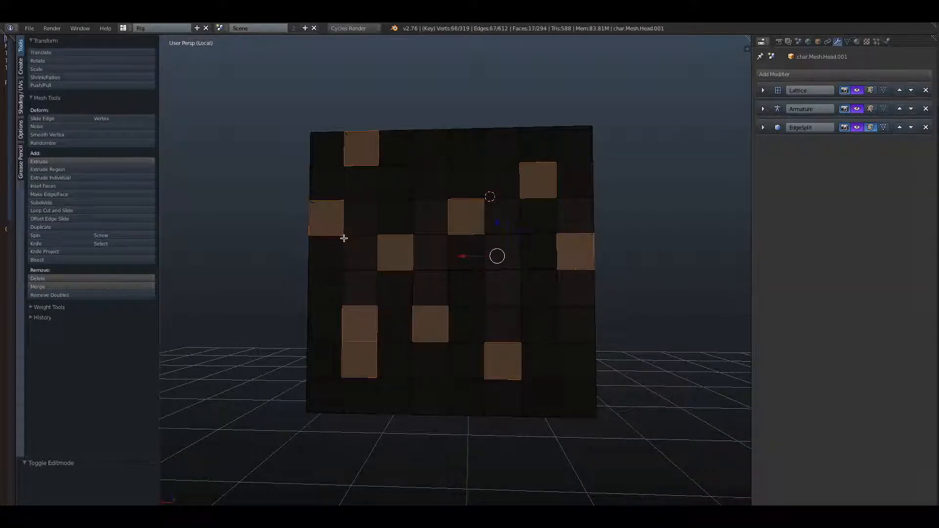
Step: Extend the selection with scattered faces on the opposite side of the hair mesh
middle_drag(344, 238, 452, 245)
shift+right_click(327, 191)
shift+right_click(350, 194)
shift+right_click(418, 155)
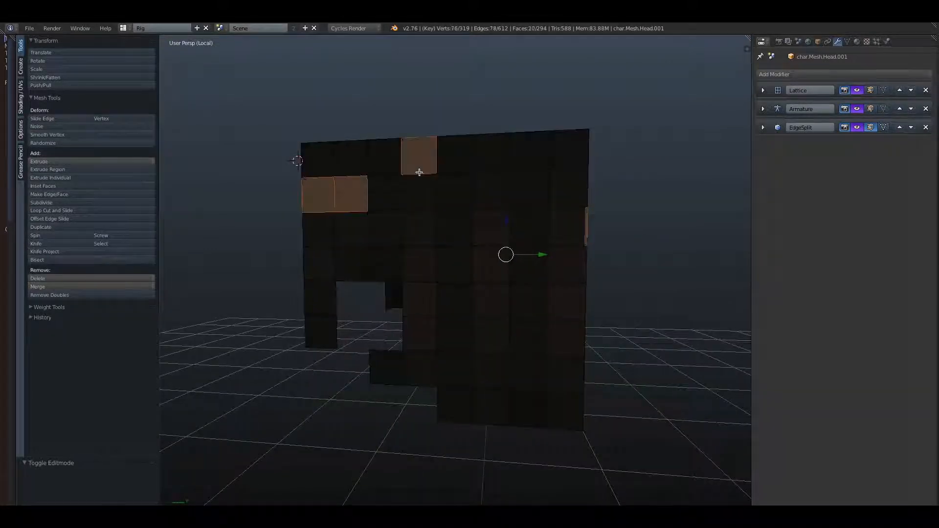
shift+right_click(528, 301)
shift+right_click(455, 264)
shift+right_click(543, 180)
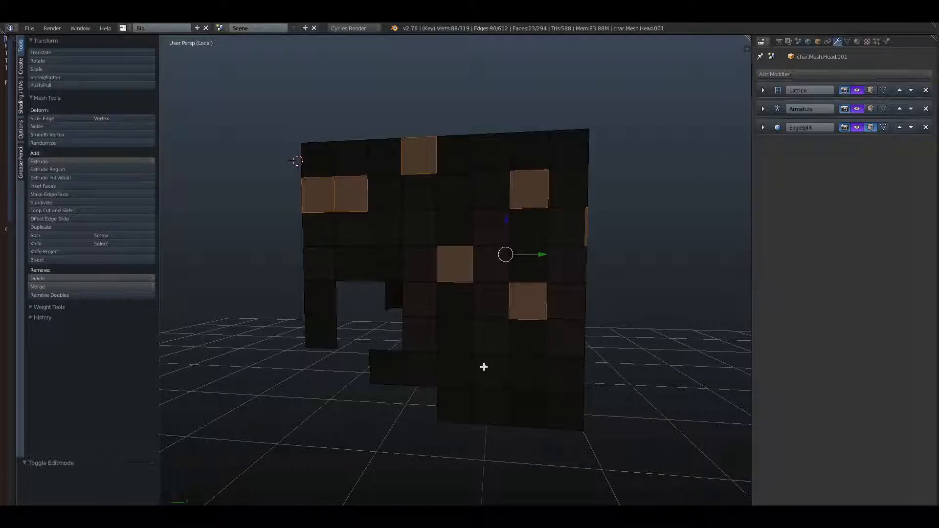
shift+right_click(484, 368)
shift+right_click(553, 398)
shift+right_click(337, 257)
Step: Include scattered faces along the front of the hair mesh in the selection
middle_drag(336, 257, 420, 284)
shift+right_click(362, 203)
shift+right_click(438, 166)
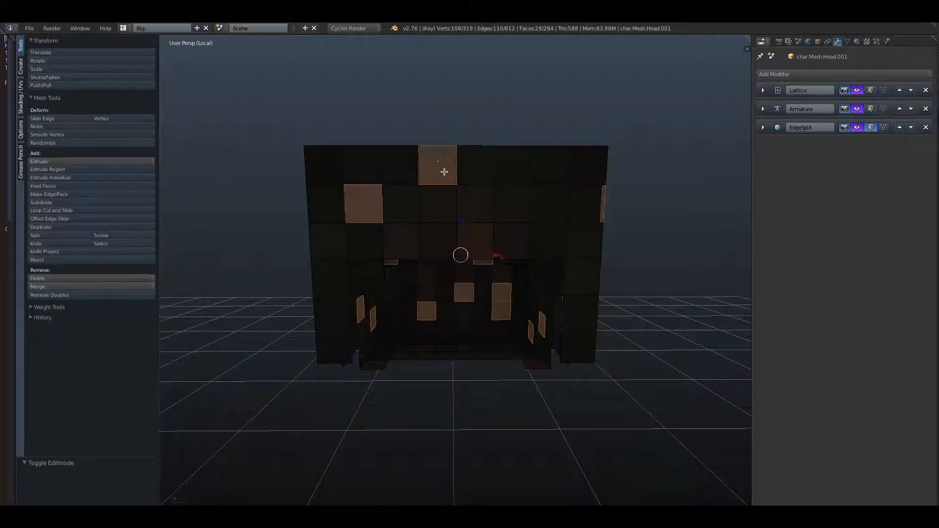
shift+right_click(476, 203)
shift+right_click(587, 167)
shift+right_click(582, 284)
middle_drag(598, 298, 581, 283)
shift+right_click(311, 239)
Step: Complete the first face selection with scattered faces across the top of the hair mesh
middle_drag(384, 239, 382, 193)
shift+right_click(381, 194)
shift+right_click(424, 159)
shift+right_click(421, 169)
shift+right_click(460, 202)
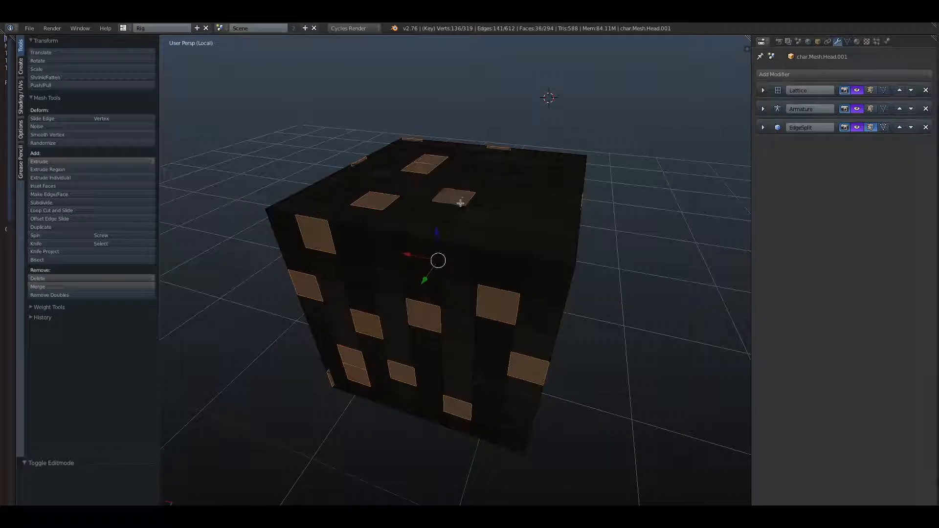
shift+right_click(526, 173)
middle_drag(517, 185, 510, 234)
shift+right_click(485, 213)
shift+right_click(520, 280)
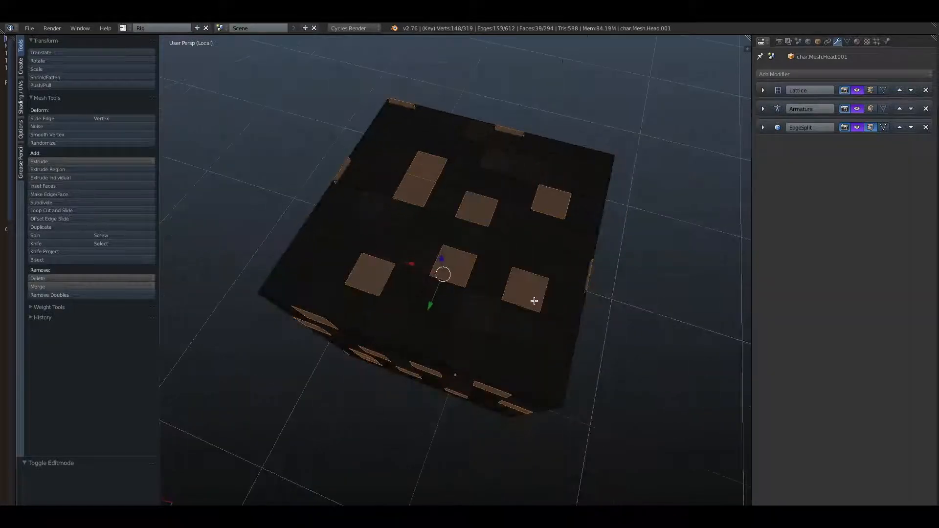
middle_drag(535, 300, 462, 228)
shift+right_click(336, 227)
Step: Separate the selected faces into their own object and reopen the remaining hair mesh for editing
key(p)
click(508, 217)
key(Tab)
right_click(463, 228)
right_click(495, 229)
key(Tab)
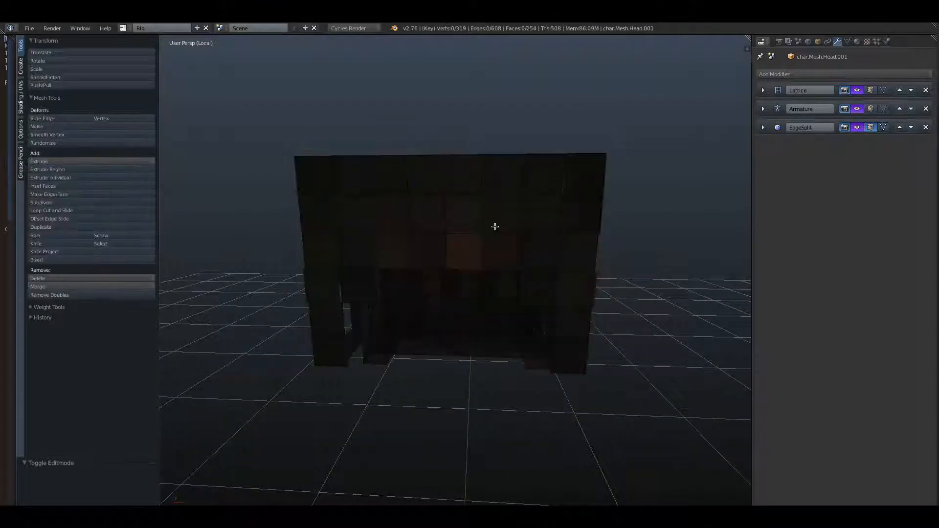
Step: Start a second selection of scattered faces on the front of the remaining hair mesh
scroll(507, 254, down, 1)
middle_drag(506, 254, 502, 242)
scroll(502, 243, up, 1)
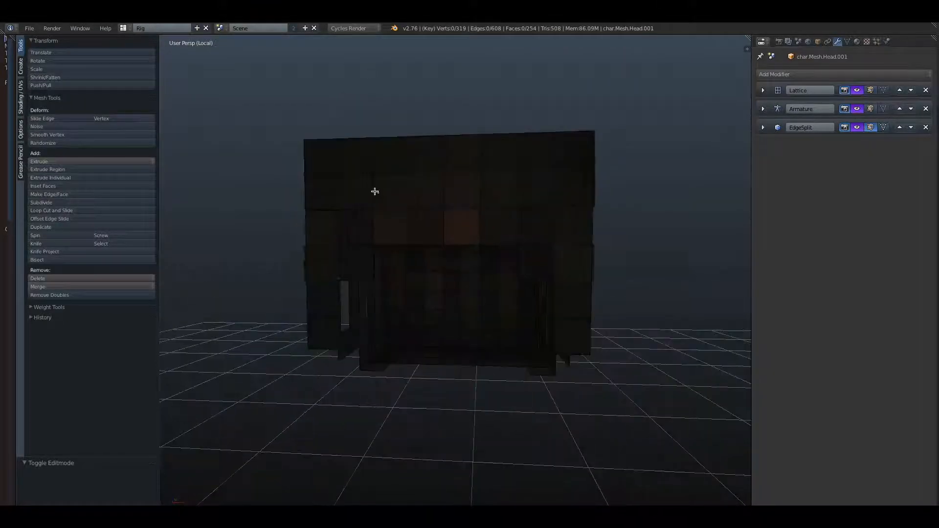
shift+right_click(504, 157)
shift+right_click(577, 221)
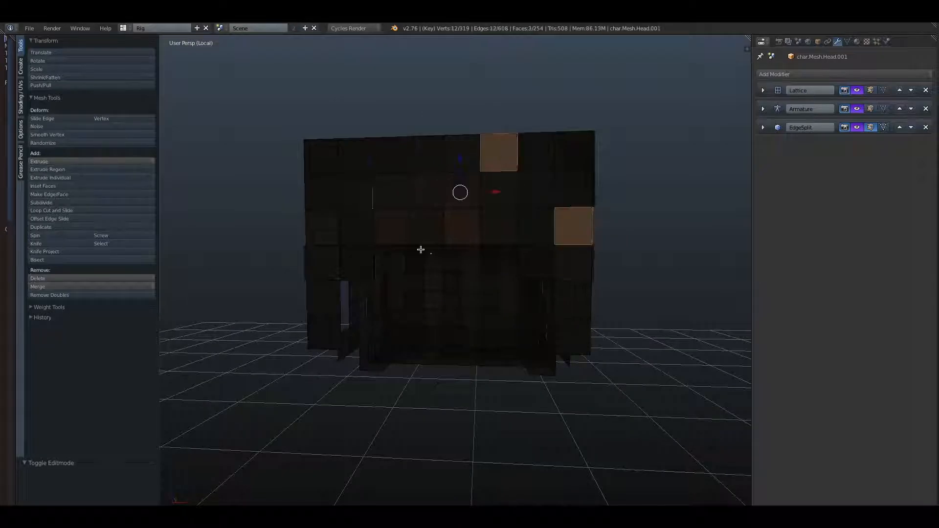
shift+right_click(309, 302)
shift+right_click(425, 226)
Step: Add scattered faces on one side of the remaining hair mesh to the second selection
middle_drag(474, 213, 469, 249)
shift+right_click(462, 262)
shift+right_click(367, 289)
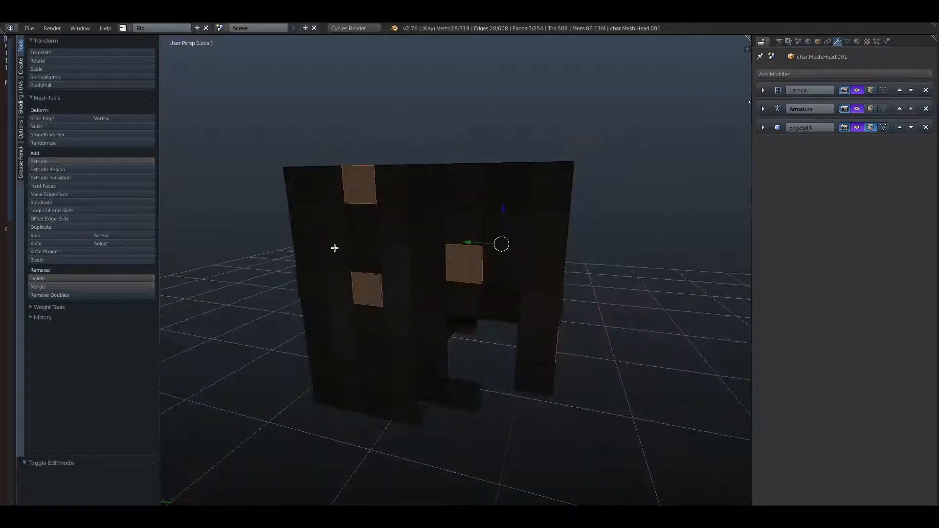
shift+right_click(334, 248)
shift+right_click(393, 325)
shift+right_click(326, 393)
shift+right_click(546, 186)
Step: Extend the second selection with scattered faces across the back of the hair
middle_drag(541, 235, 612, 279)
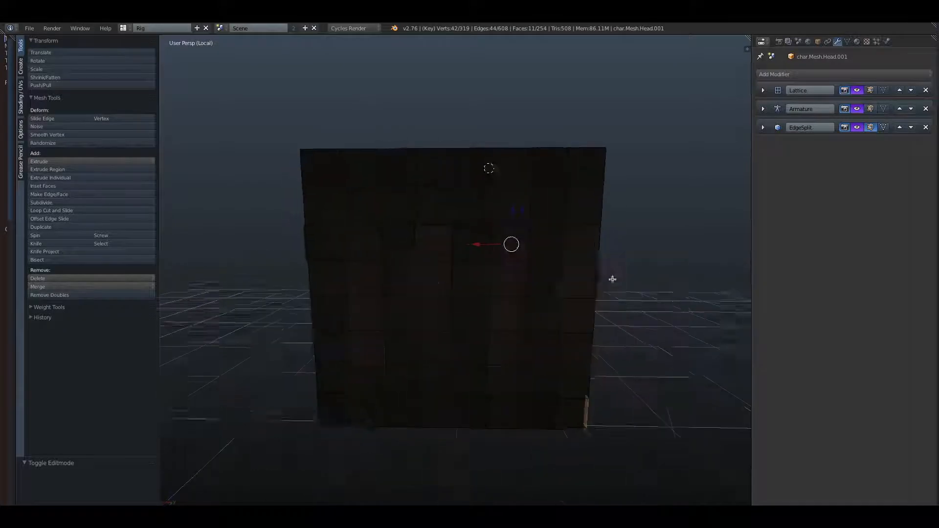
shift+right_click(436, 279)
shift+right_click(362, 243)
shift+right_click(511, 167)
shift+right_click(509, 243)
shift+right_click(540, 381)
shift+right_click(543, 314)
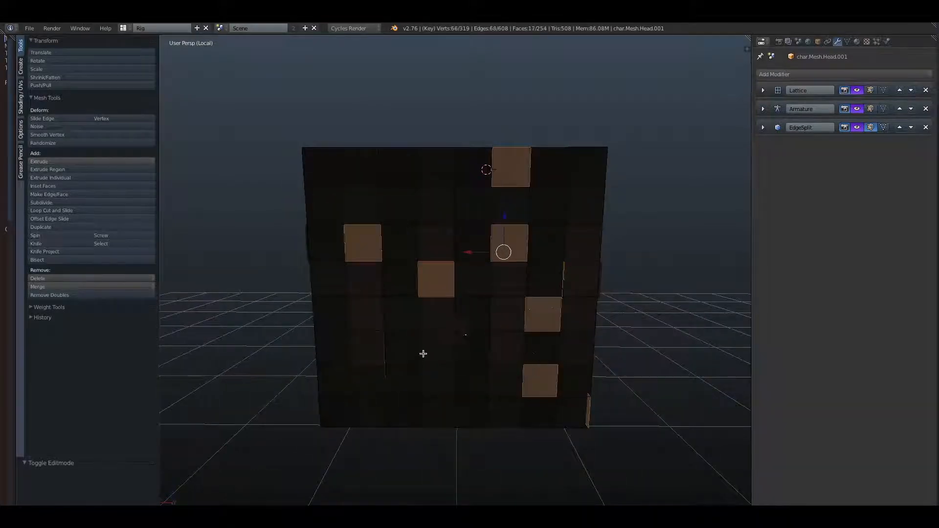
shift+right_click(404, 348)
shift+right_click(337, 381)
shift+right_click(437, 381)
shift+right_click(472, 380)
shift+right_click(398, 167)
Step: Include scattered faces across the top of the hair in the second selection
middle_drag(398, 167, 428, 239)
shift+right_click(354, 239)
shift+right_click(458, 164)
shift+right_click(529, 224)
shift+right_click(591, 259)
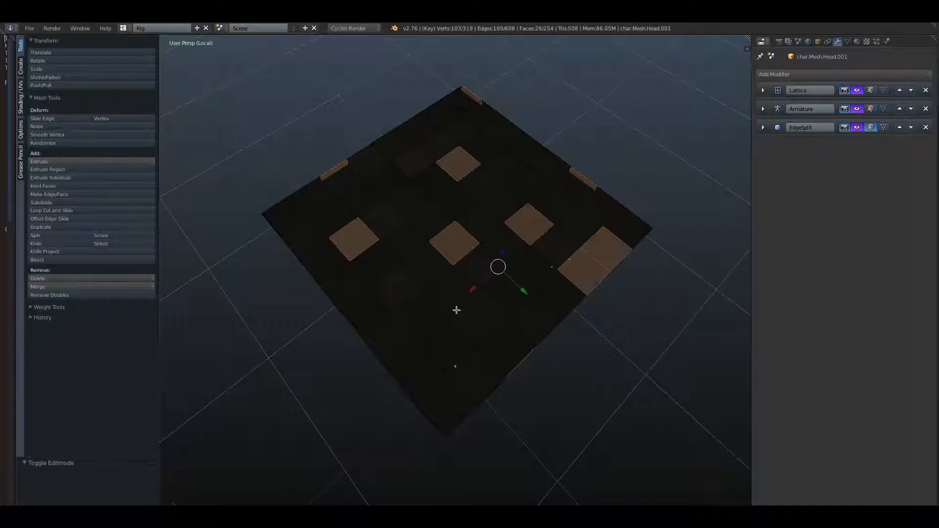
shift+right_click(442, 313)
shift+right_click(408, 198)
Step: Finish the second selection with scattered faces on the hair's opposite side and another on the front
mouse_move(408, 198)
middle_down()
mouse_move(491, 237)
mouse_move(499, 212)
mouse_move(470, 214)
mouse_move(427, 239)
mouse_move(402, 212)
middle_up()
shift+right_click(402, 211)
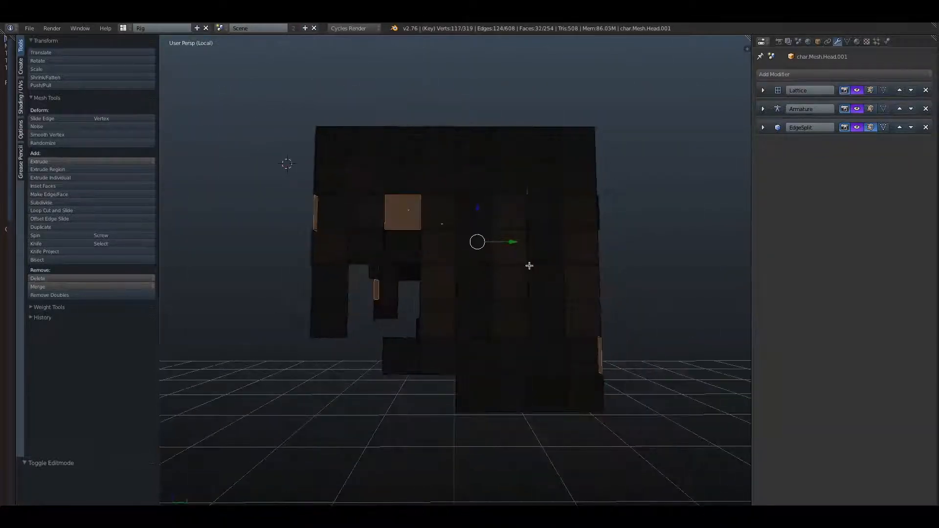
shift+right_click(442, 198)
shift+right_click(474, 284)
shift+right_click(553, 236)
middle_drag(553, 236, 600, 247)
shift+right_click(507, 159)
shift+right_click(528, 162)
middle_drag(520, 168, 499, 231)
shift+right_click(484, 367)
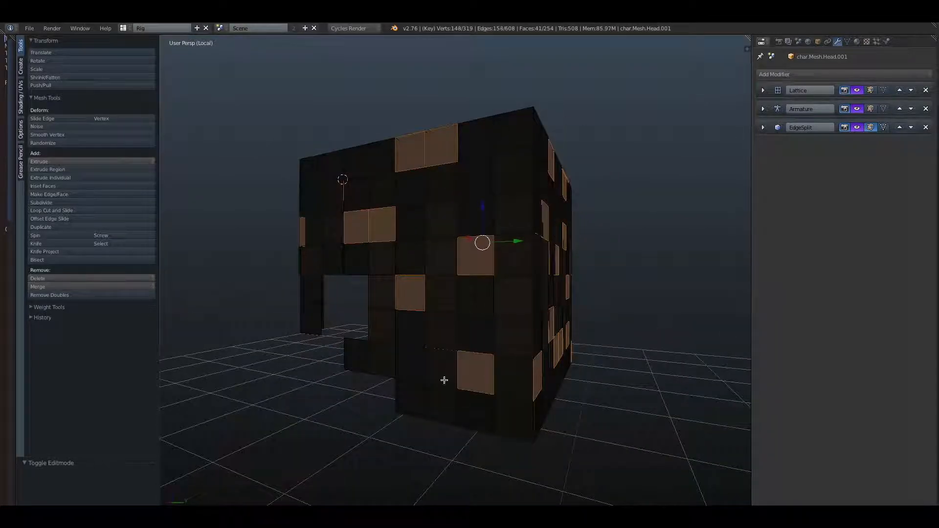
middle_drag(585, 188, 370, 191)
shift+right_click(371, 188)
middle_drag(591, 201, 551, 181)
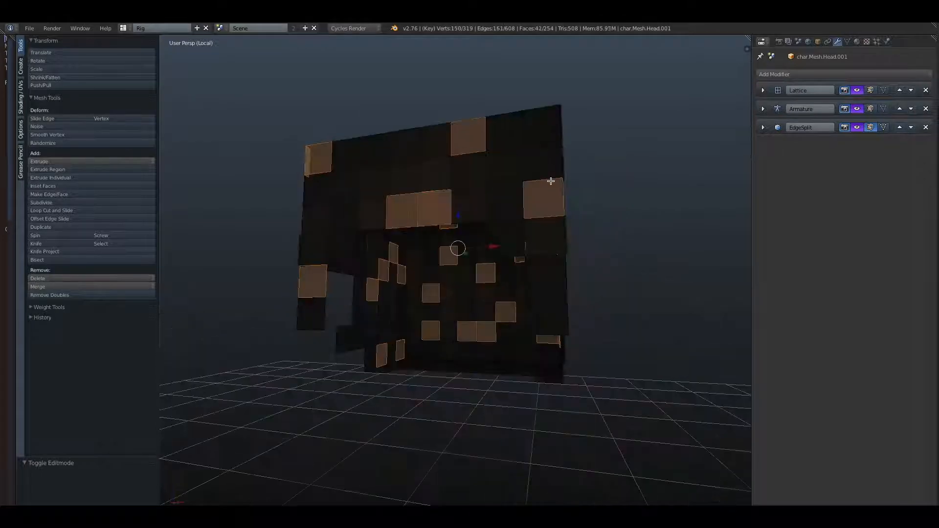
Step: Separate the second set of faces into another object and select the remaining base hair mesh
key(p)
click(551, 181)
key(Tab)
right_click(551, 157)
key(g)
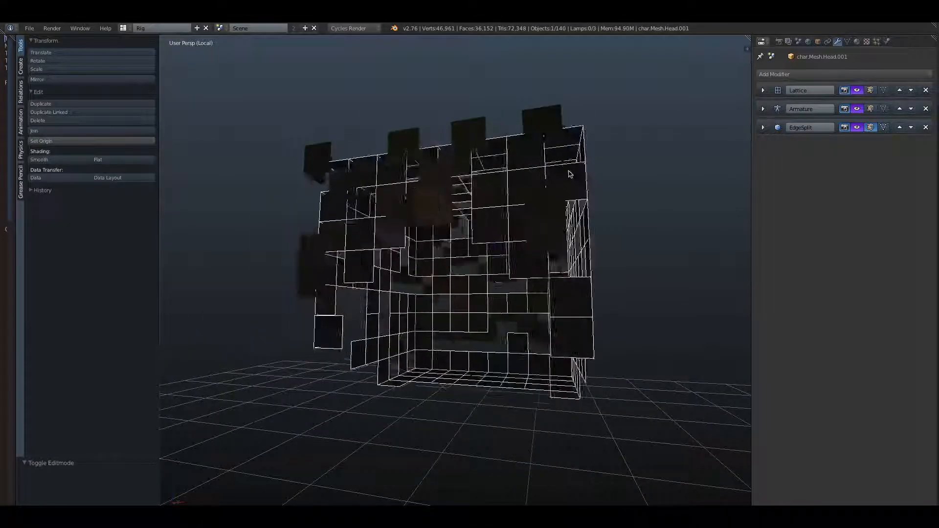
right_click(435, 102)
middle_drag(735, 238, 669, 227)
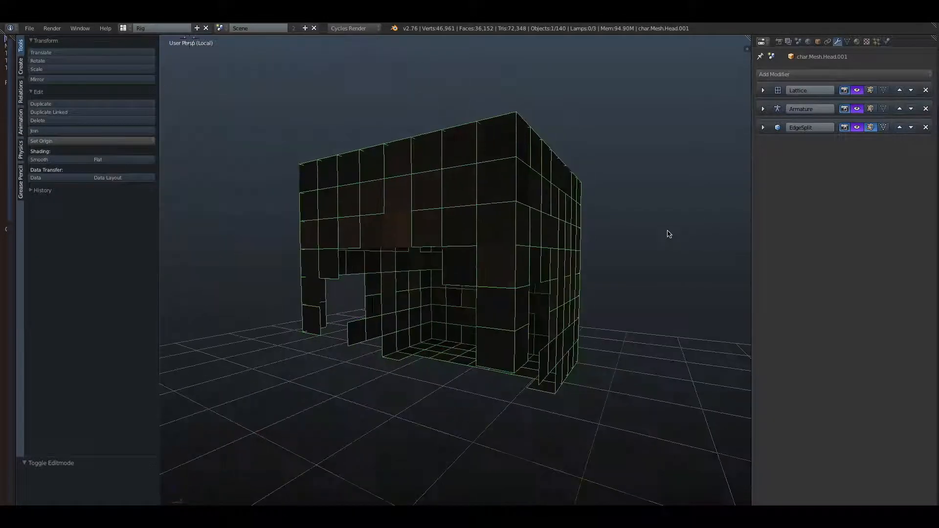
Step: Add a Solidify modifier to the base hair mesh, place it above EdgeSplit and set its thickness to -0.0230
scroll(669, 225, up, 1)
click(797, 73)
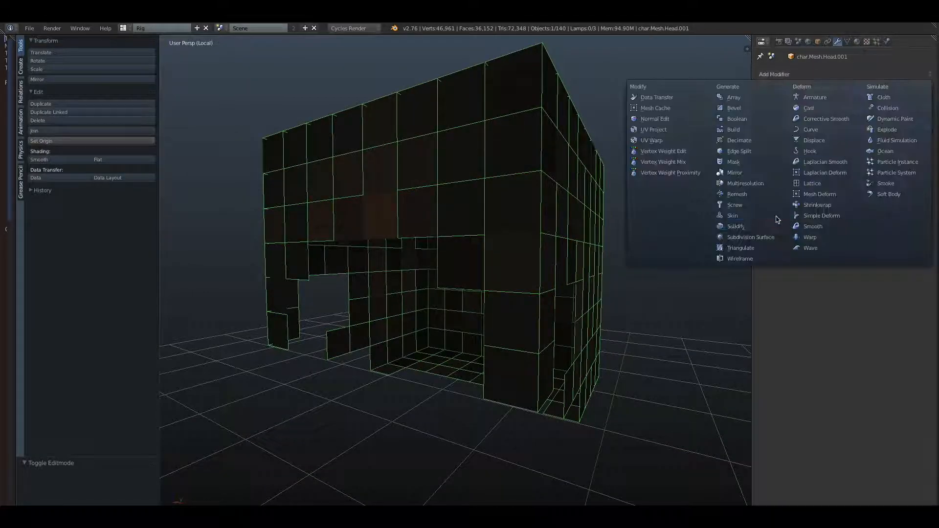
click(775, 221)
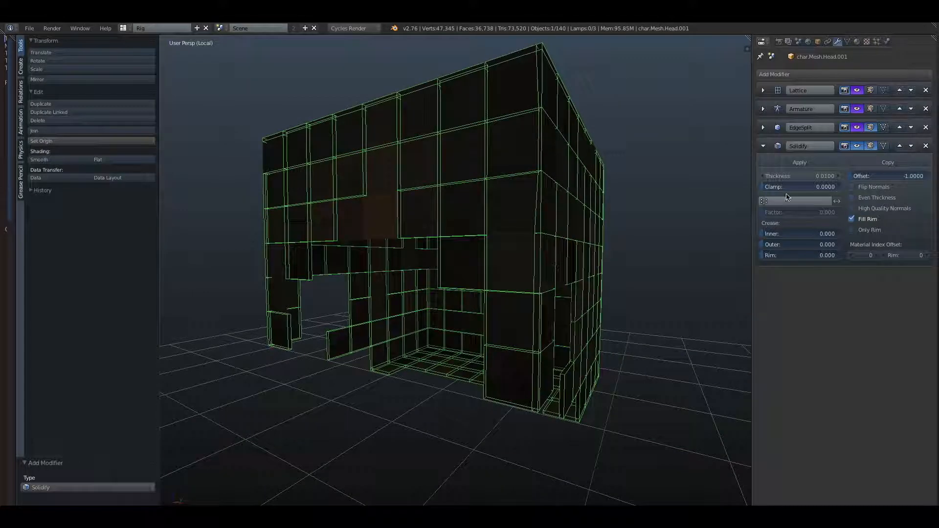
click(911, 127)
drag(812, 157, 785, 157)
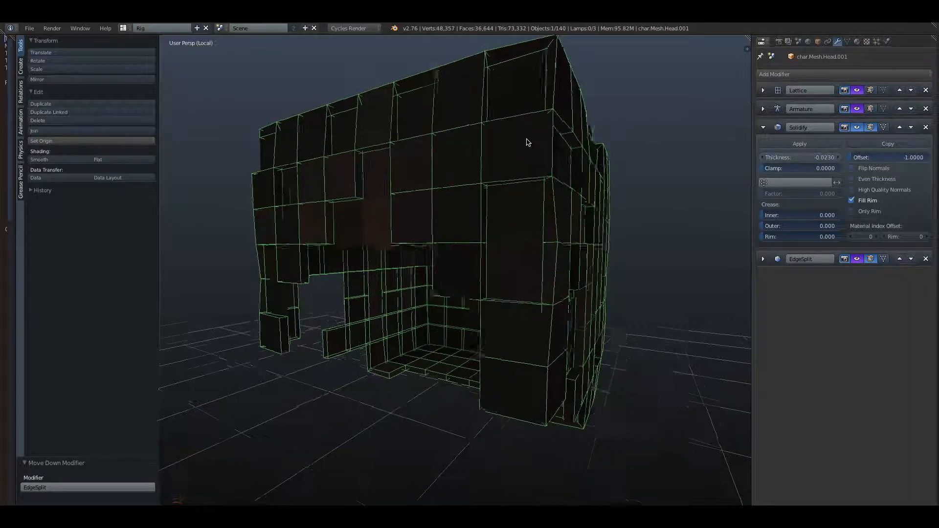
Step: Give the first set of separated hair faces a Solidify modifier above EdgeSplit with thickness -0.0350
click(860, 76)
click(735, 226)
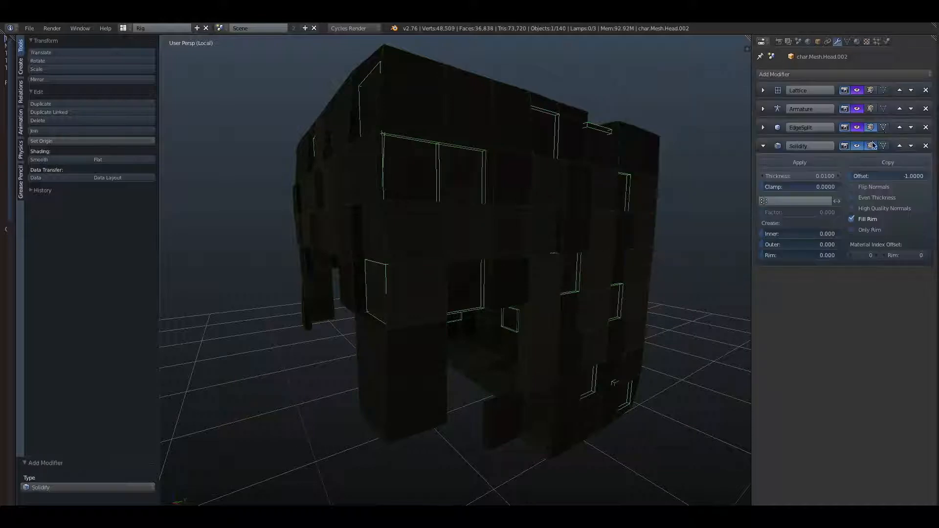
click(911, 127)
drag(813, 162, 837, 162)
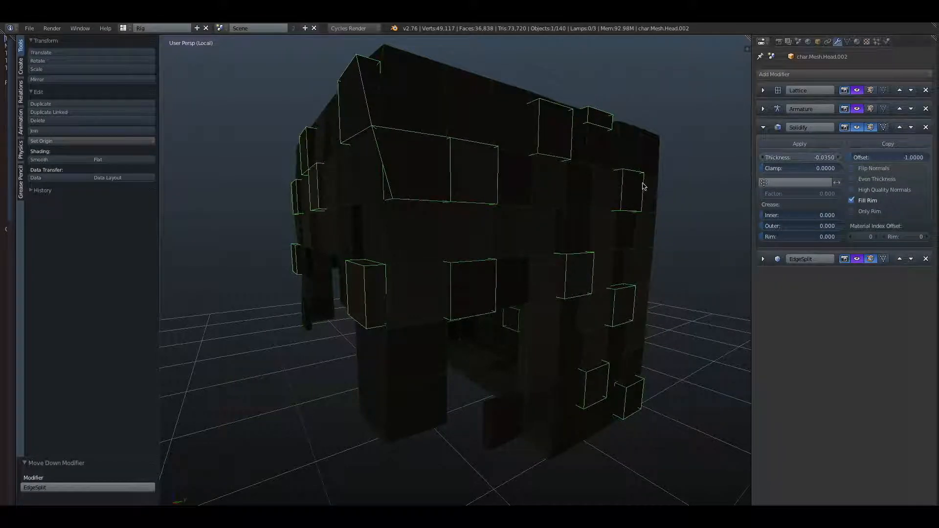
Step: Give the second set of separated hair faces a Solidify modifier above EdgeSplit with thickness -0.0410
middle_drag(664, 174, 556, 236)
right_click(396, 244)
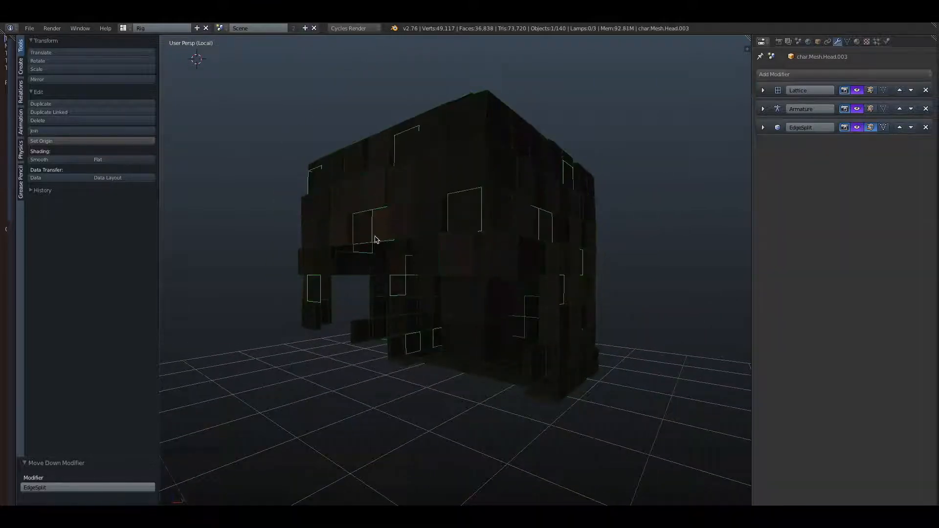
click(818, 74)
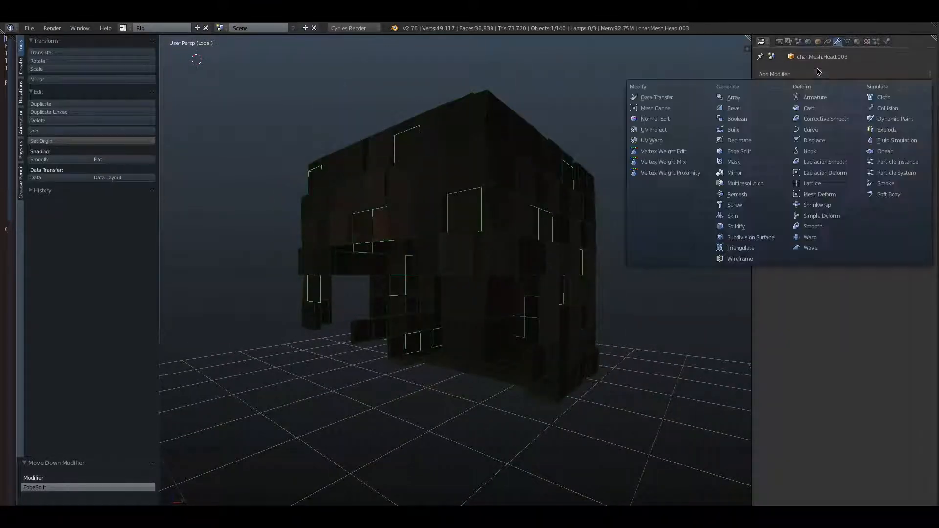
click(764, 226)
click(910, 128)
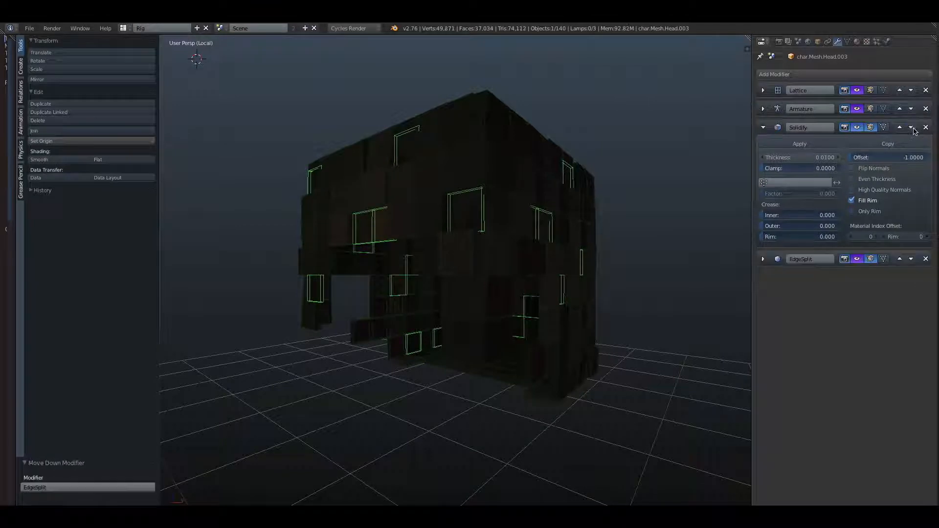
drag(799, 160, 768, 160)
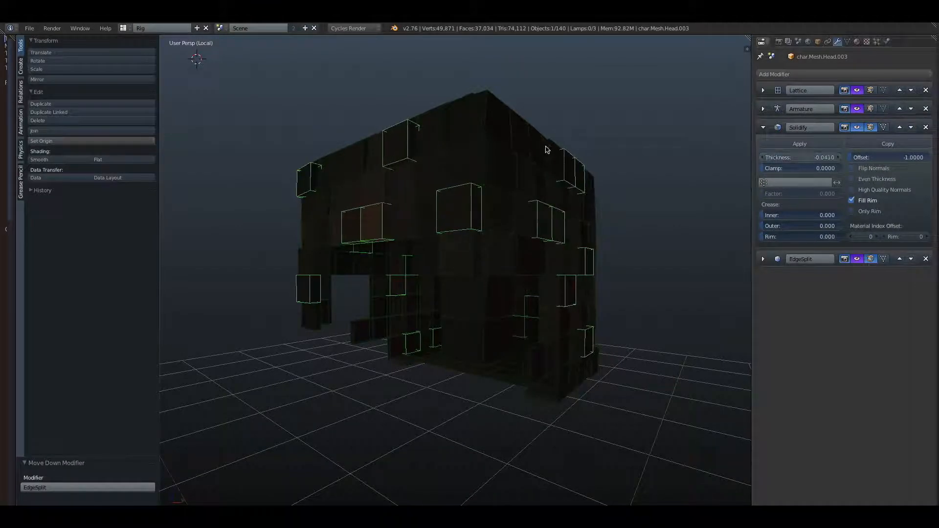
Step: Inspect the layered hair thickness and leave local view to show the whole character again
middle_drag(544, 147, 495, 225)
middle_drag(533, 144, 507, 224)
key(KP_Divide)
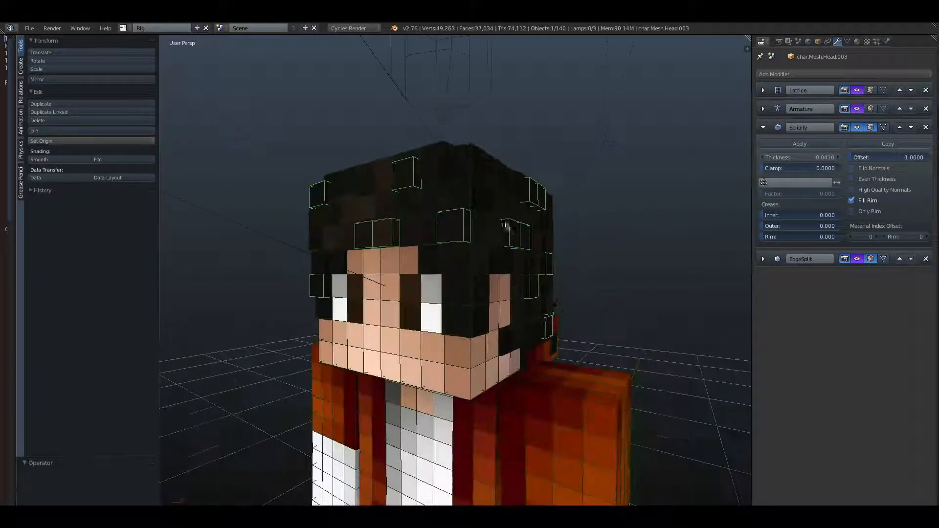
Step: Open the fringe layer mesh above the forehead for editing and isolate it in local view
scroll(507, 225, up, 2)
right_click(314, 160)
key(Tab)
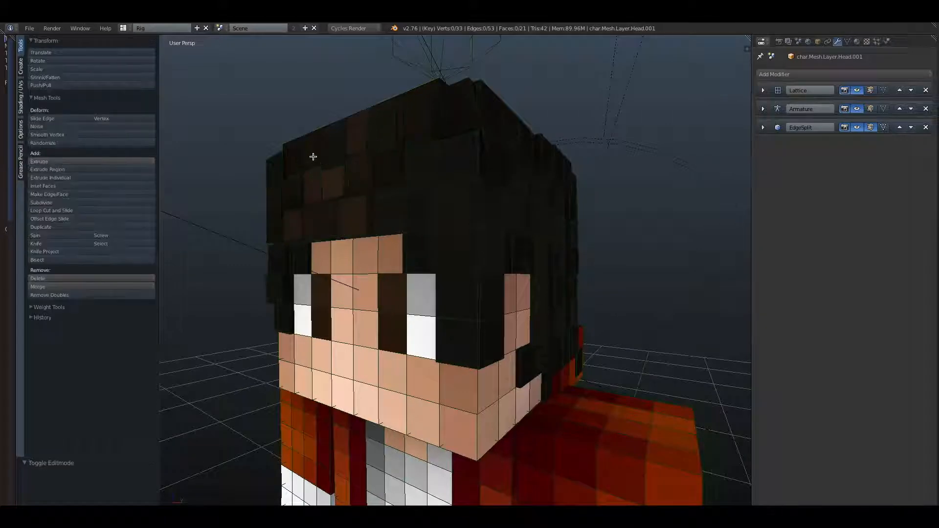
key(KP_Divide)
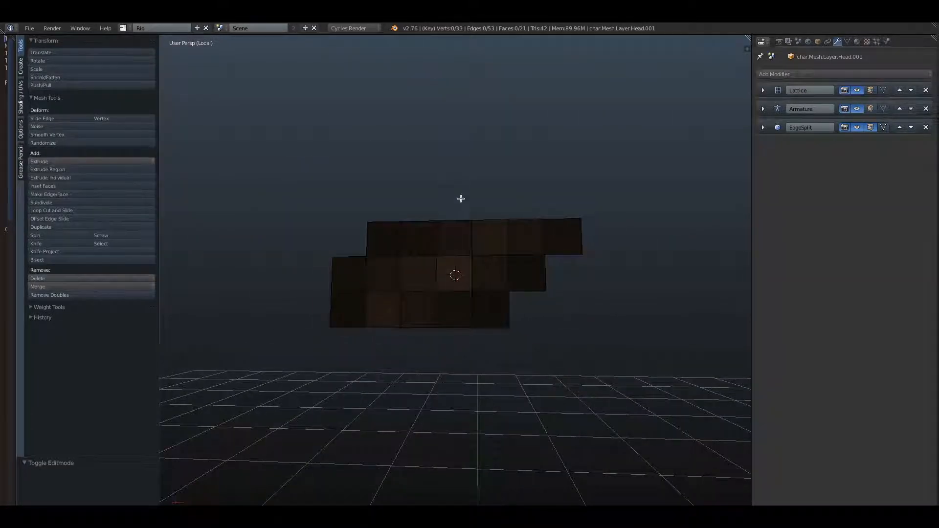
Step: Separate seven outer fringe faces, the four stepping up one end and the three down the other, into their own object
scroll(461, 198, up, 3)
right_click(267, 327)
shift+right_click(272, 273)
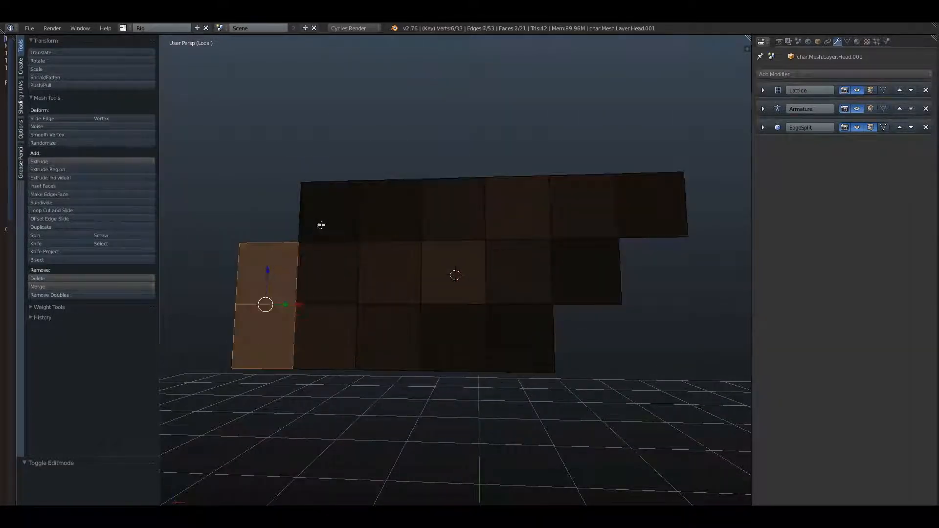
shift+right_click(322, 225)
shift+right_click(382, 217)
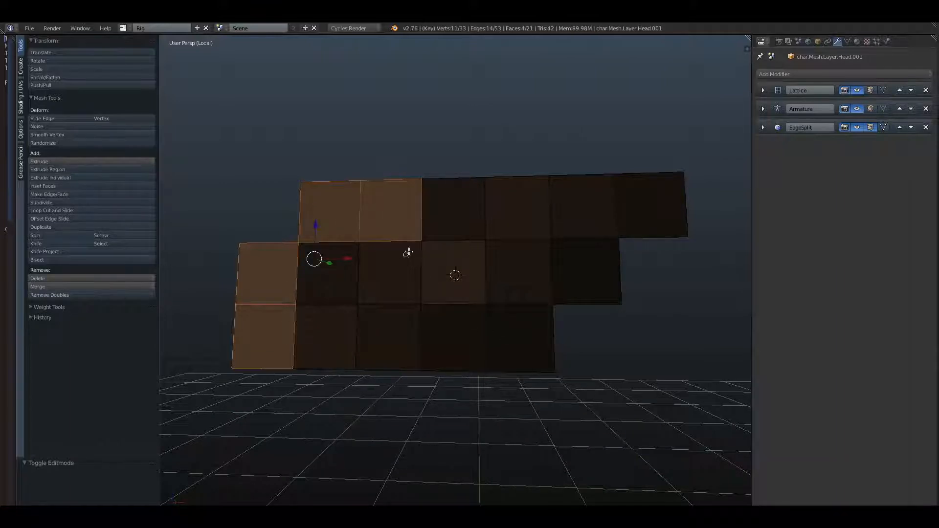
shift+right_click(517, 352)
shift+right_click(608, 254)
shift+right_click(657, 208)
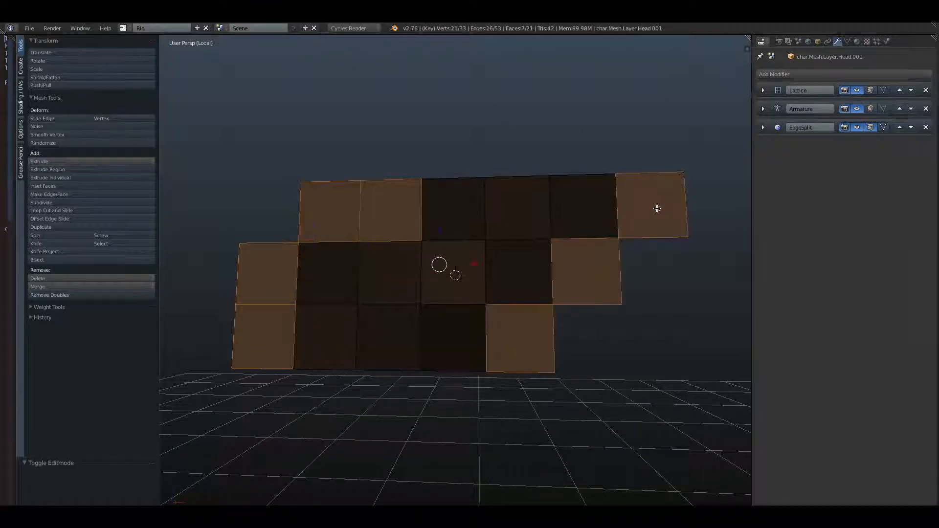
key(p)
click(595, 236)
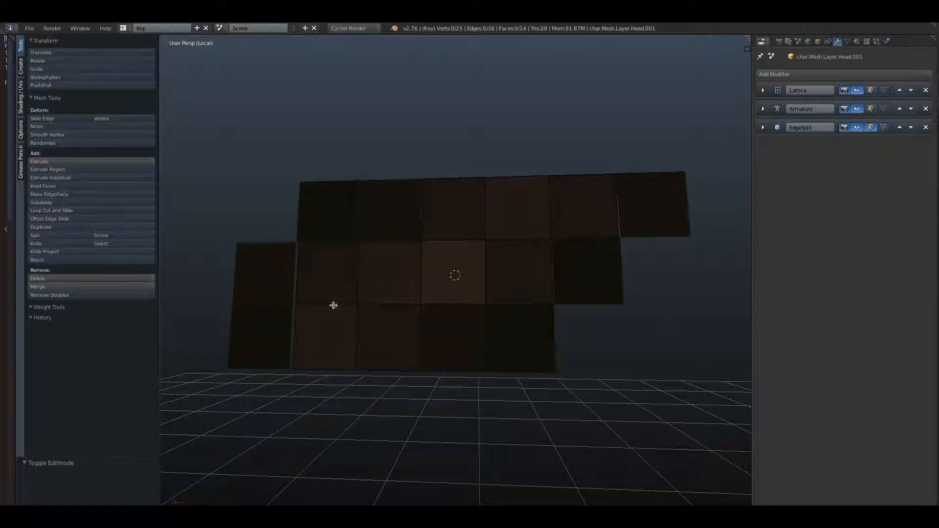
Step: Separate five inner fringe faces, three at the lower end and two in the upper row, into their own object
right_click(333, 283)
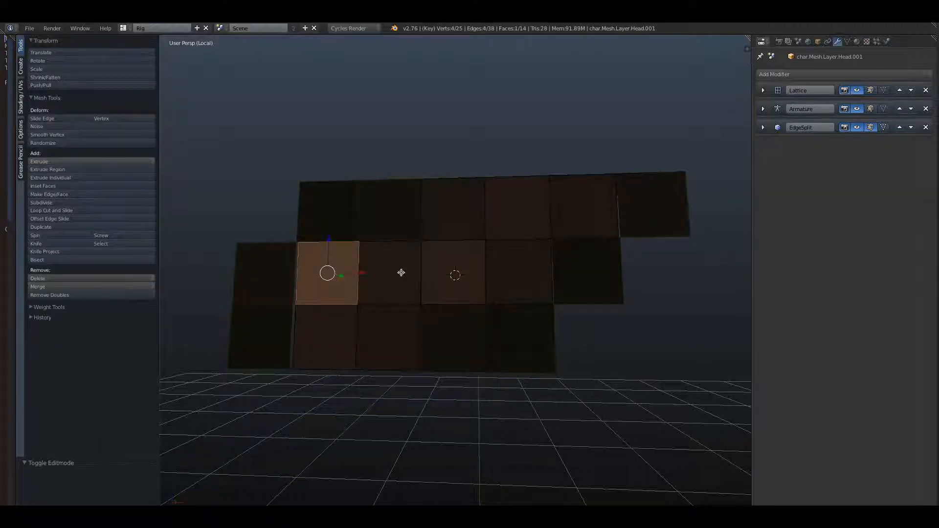
shift+right_click(342, 316)
shift+right_click(389, 274)
shift+right_click(453, 208)
shift+right_click(514, 204)
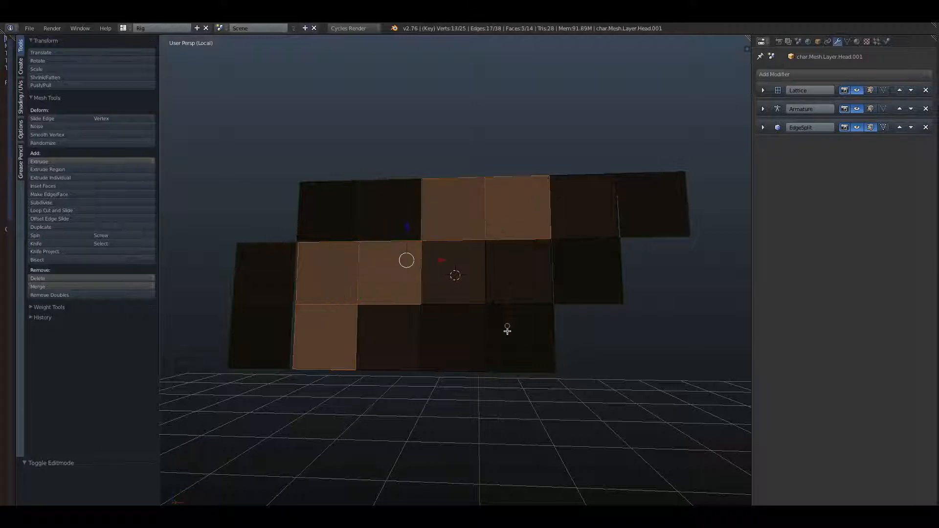
middle_drag(542, 318, 545, 295)
key(x)
click(545, 295)
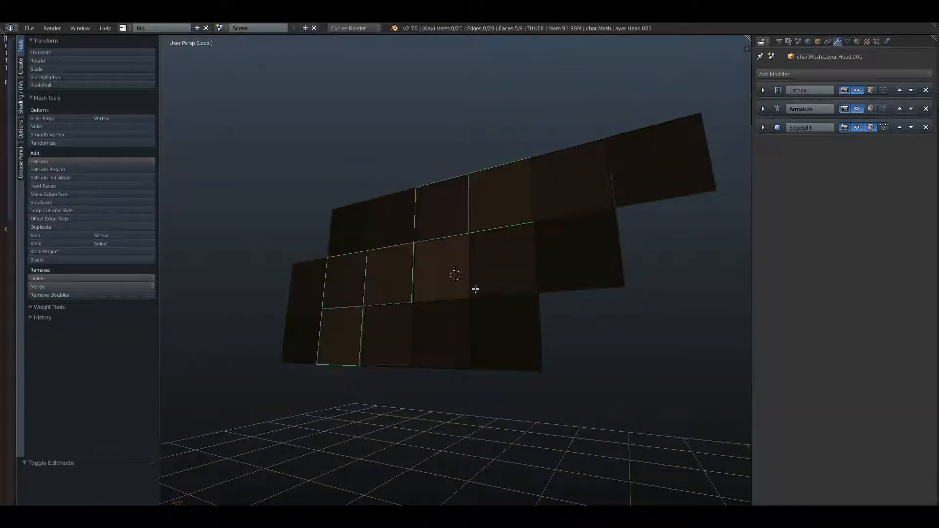
key(Tab)
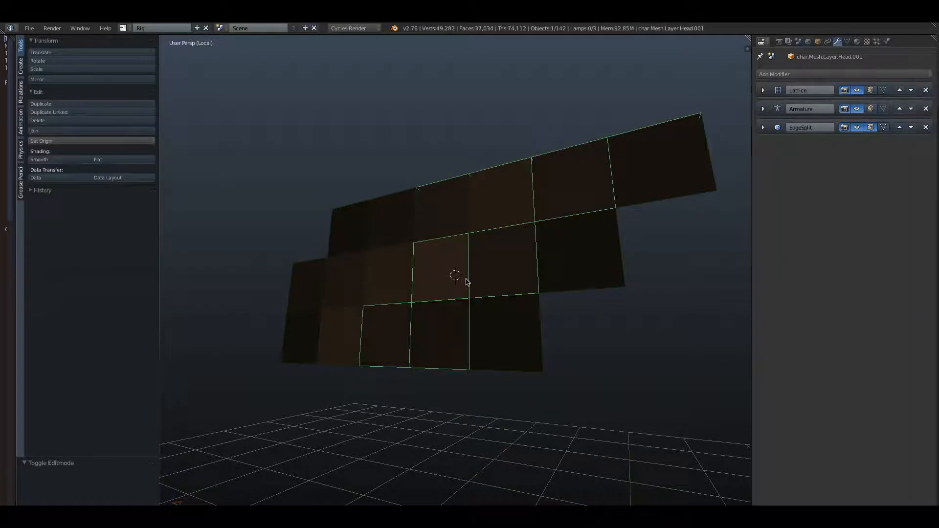
Step: Separate the four faces on the upper side of the remaining fringe mesh into their own object
key(Tab)
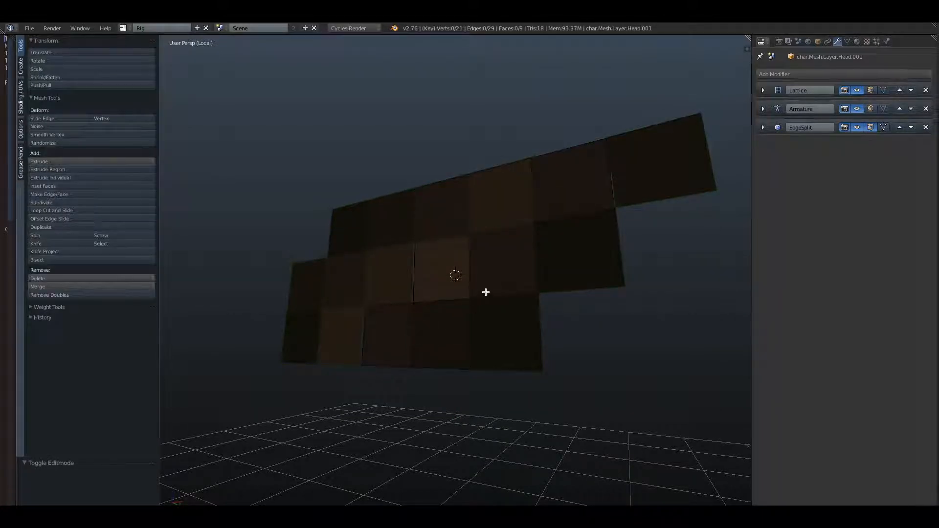
key(a)
middle_drag(485, 292, 491, 330)
middle_drag(498, 329, 500, 257)
key(a)
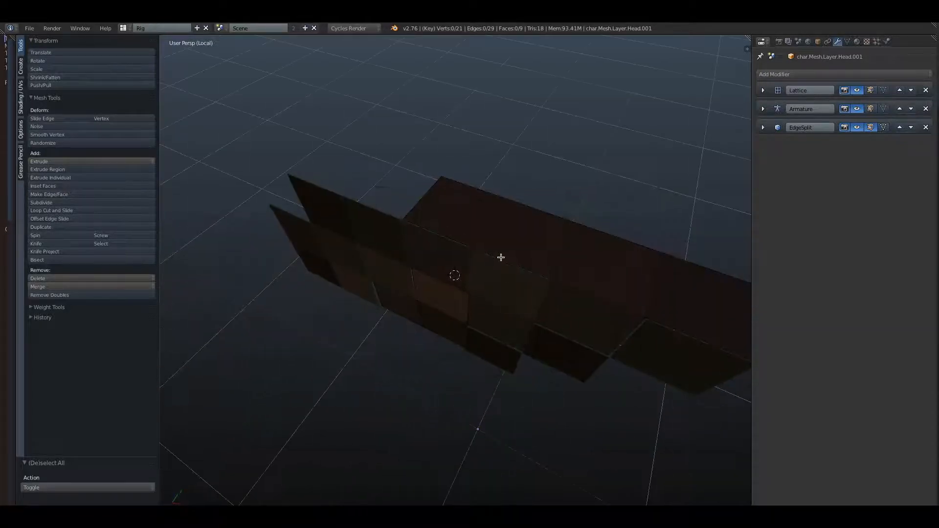
right_click(468, 215)
shift+right_click(528, 237)
shift+right_click(604, 263)
shift+right_click(684, 289)
middle_drag(680, 289, 621, 219)
key(p)
click(639, 257)
key(Tab)
Step: Join the separated upper strip with the outer fringe faces into one object and check which pieces belong together
right_click(641, 246)
key(g)
right_click(648, 226)
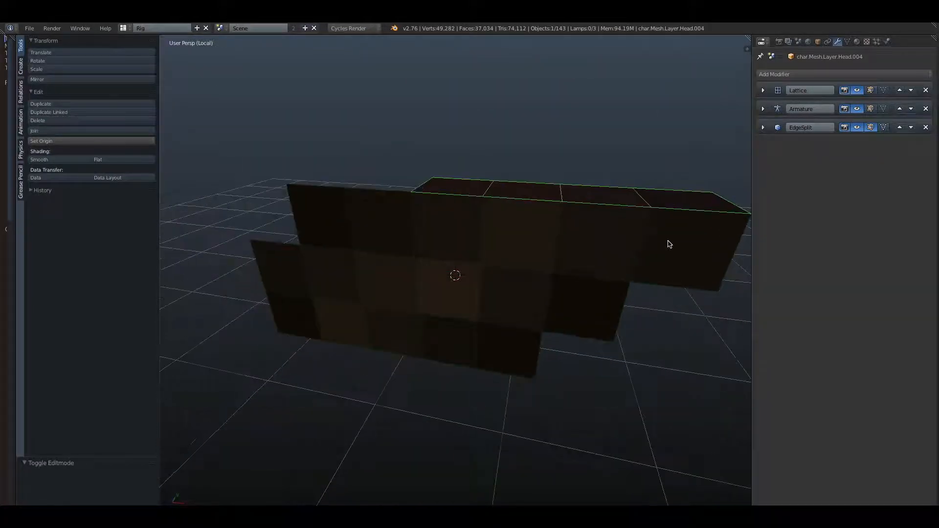
right_click(669, 240)
key(g)
right_click(671, 231)
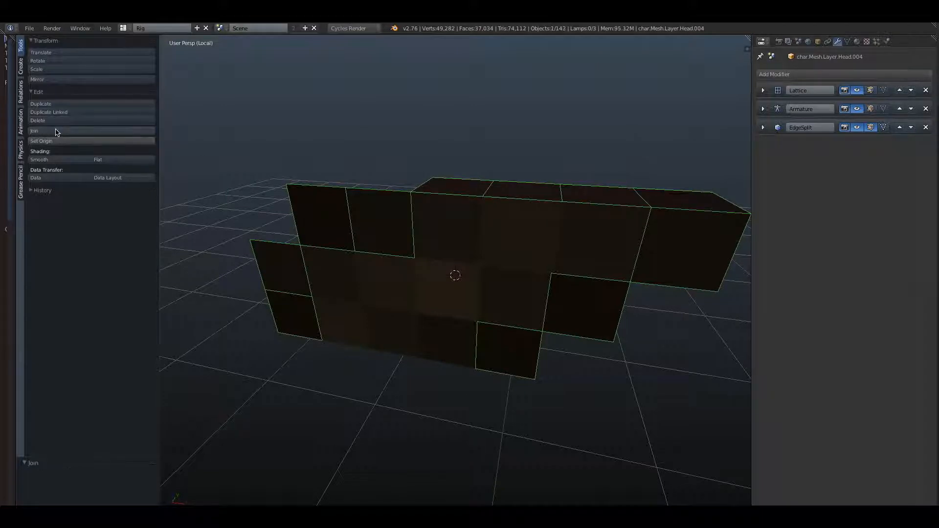
middle_drag(555, 265, 563, 203)
right_click(462, 226)
key(g)
right_click(460, 230)
Step: Add a Solidify modifier to the joined outer fringe object, place it above EdgeSplit and adjust its thickness
right_click(643, 209)
middle_drag(644, 210, 651, 203)
click(785, 74)
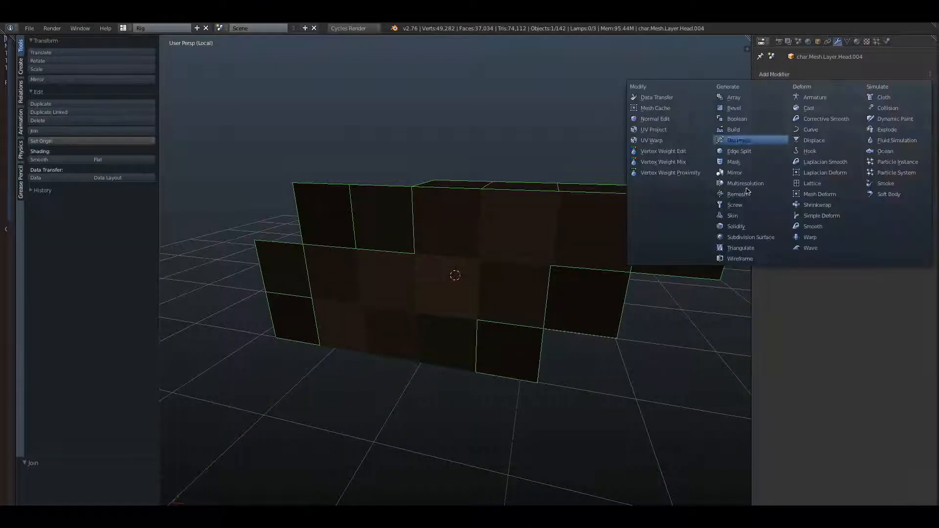
click(735, 226)
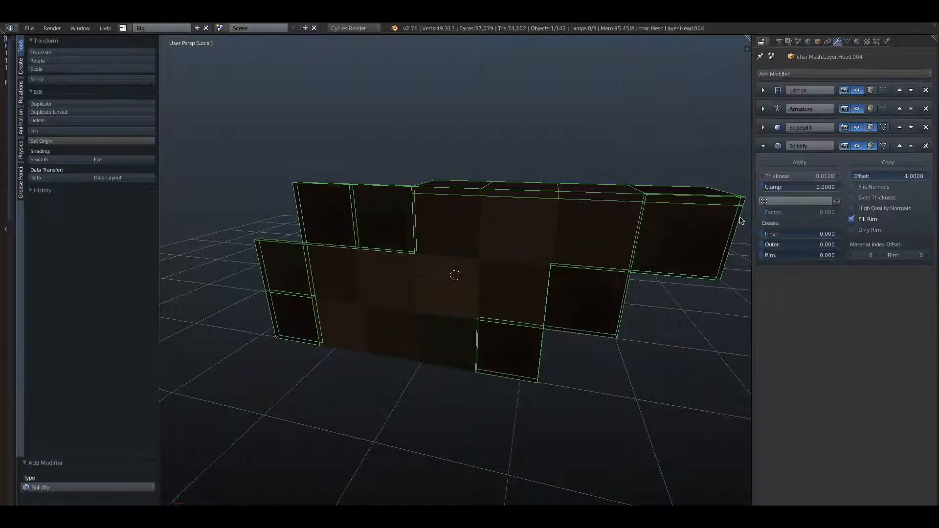
click(909, 127)
drag(825, 160, 804, 161)
middle_drag(723, 156, 473, 197)
Step: Select the five-face inner fringe object and extrude all its faces together as one region
right_click(473, 214)
right_click(507, 196)
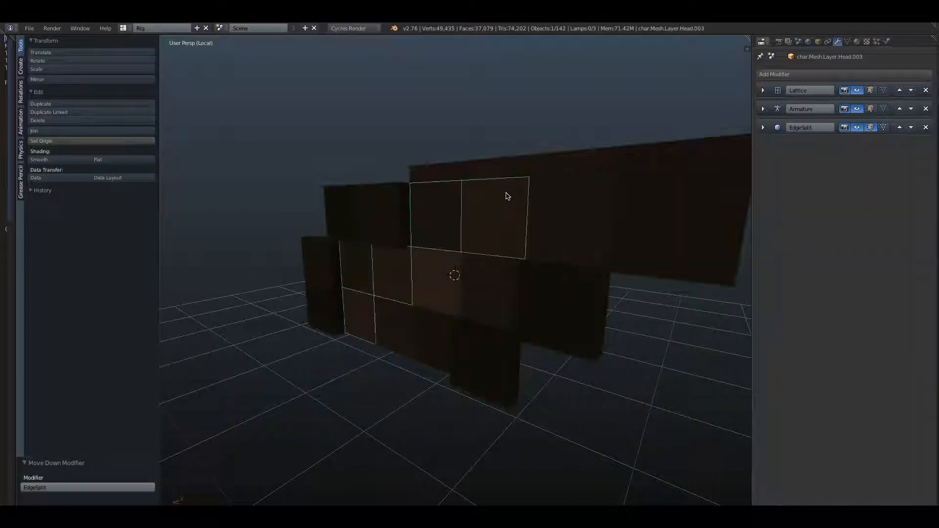
middle_drag(589, 156, 508, 194)
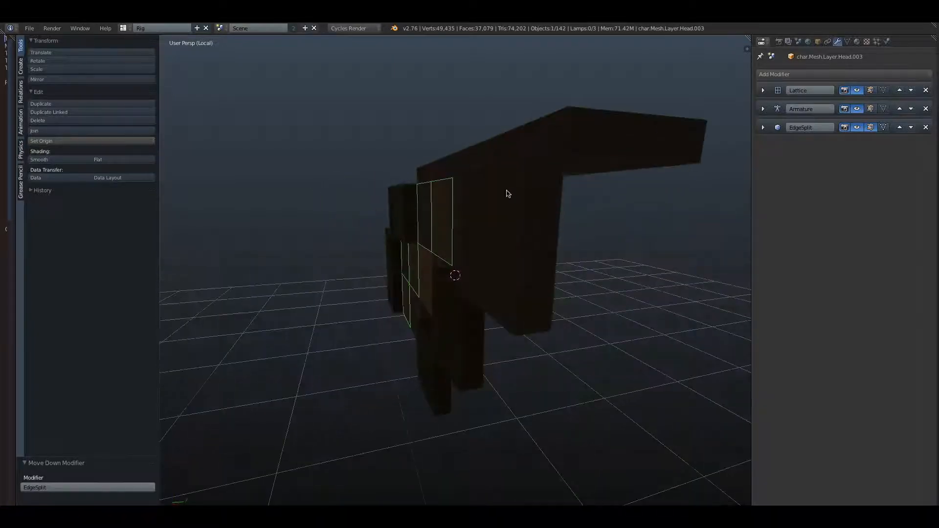
key(Tab)
key(a)
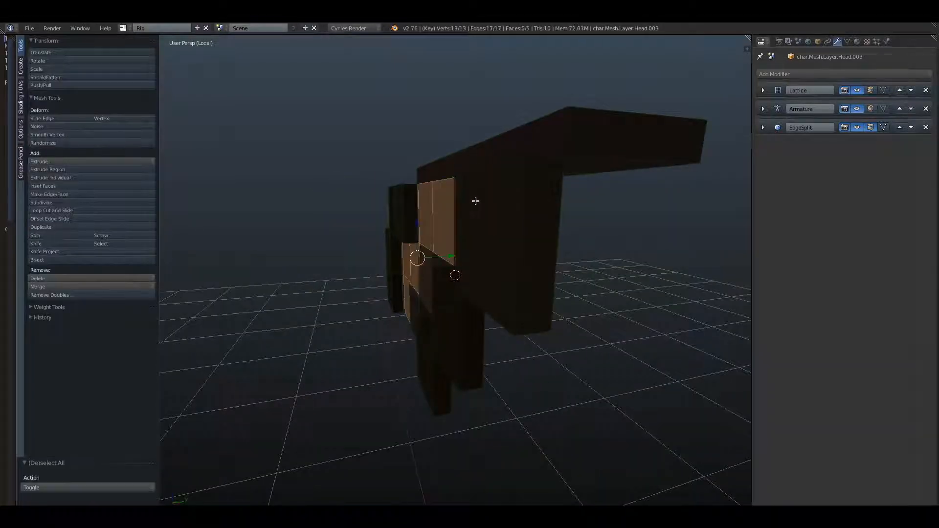
key(e)
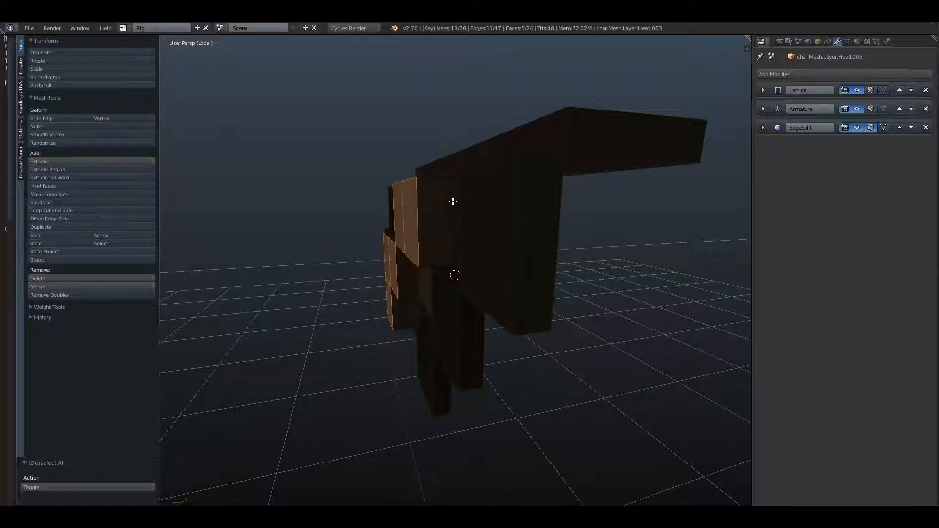
click(516, 202)
key(a)
middle_drag(516, 202, 492, 203)
middle_drag(302, 237, 762, 197)
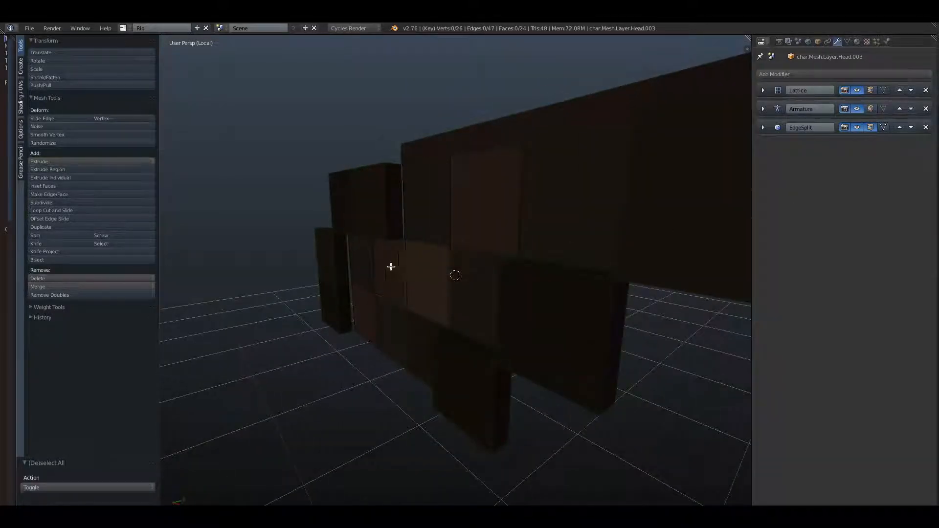
Step: Extrude the whole inner fringe piece again and push its faces outward with Extrude Individual
middle_drag(390, 267, 443, 235)
key(a)
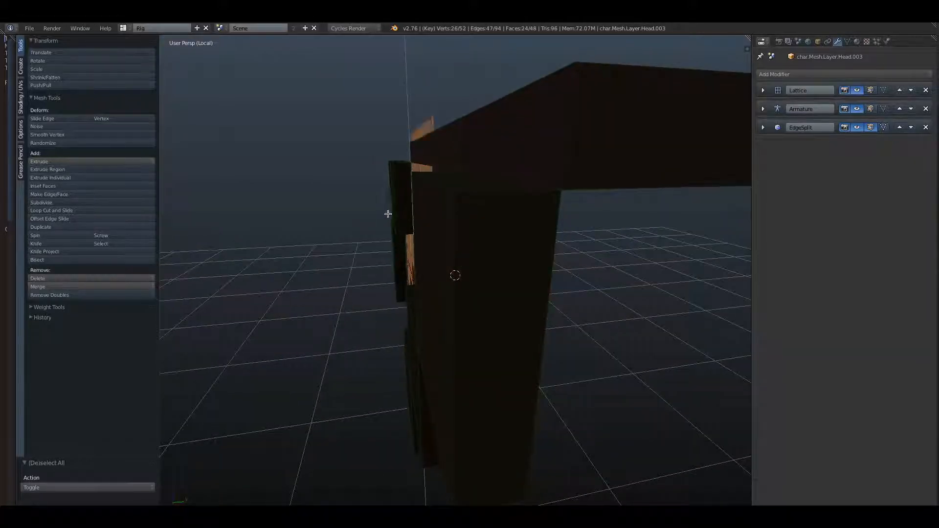
key(e)
click(446, 221)
middle_drag(395, 215, 437, 209)
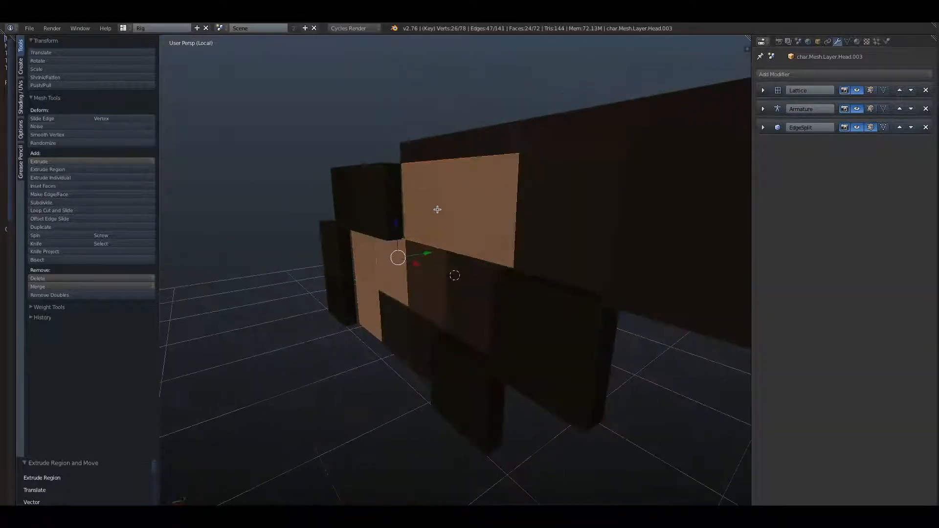
click(113, 178)
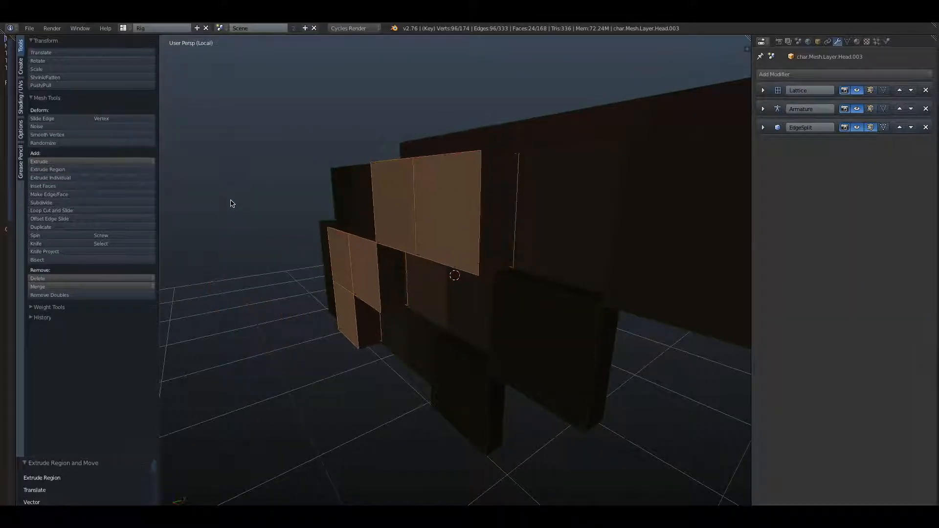
middle_drag(249, 208, 354, 216)
Step: Select the remaining fringe faces in the middle, extrude them to give them thickness and return to Object mode
right_click(426, 269)
key(Tab)
right_click(433, 272)
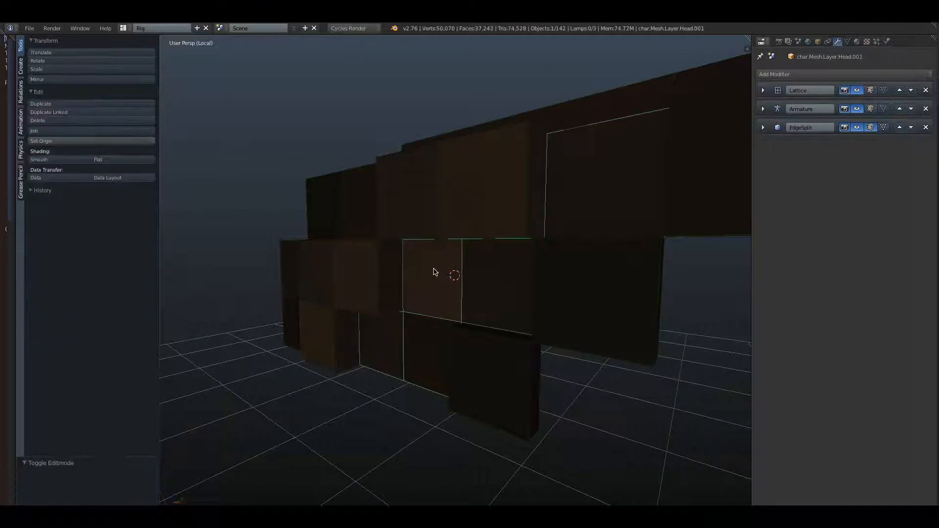
key(Tab)
middle_drag(444, 270, 440, 293)
key(a)
click(389, 267)
key(e)
click(377, 293)
right_click(373, 355)
scroll(518, 368, down, 3)
middle_drag(526, 366, 539, 353)
key(Tab)
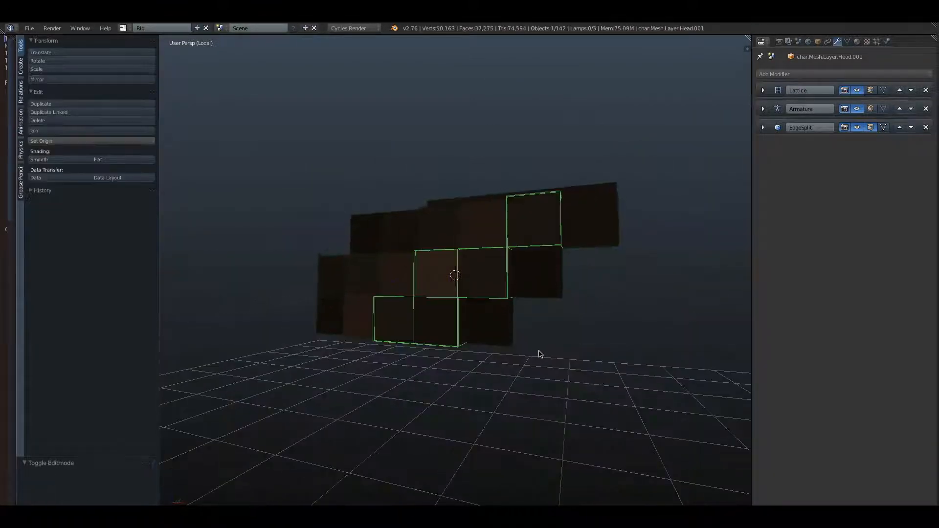
Step: Leave local view and check the thickened fringe on the whole head
key(KP_Divide)
right_click(515, 382)
scroll(513, 383, down, 3)
mouse_move(511, 382)
middle_down()
mouse_move(498, 362)
mouse_move(512, 395)
middle_up()
scroll(518, 392, up, 3)
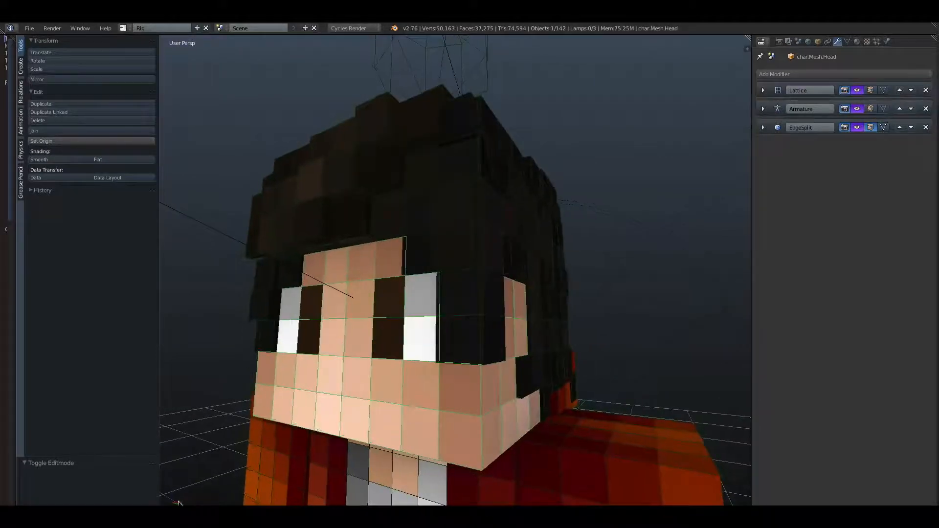
Step: Preview the layered hair with rendered viewport shading from the front and back, and return to the textured view
key(z)
click(217, 455)
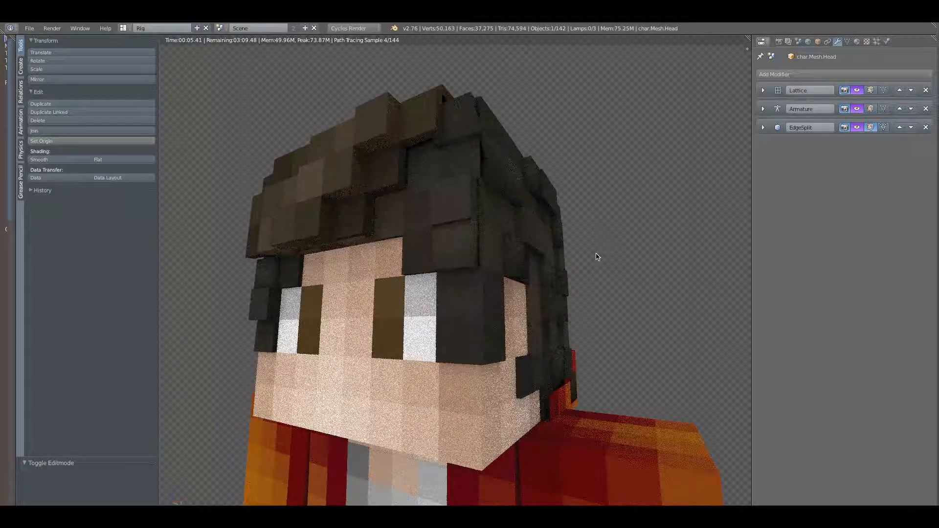
middle_drag(596, 256, 446, 279)
scroll(518, 281, down, 1)
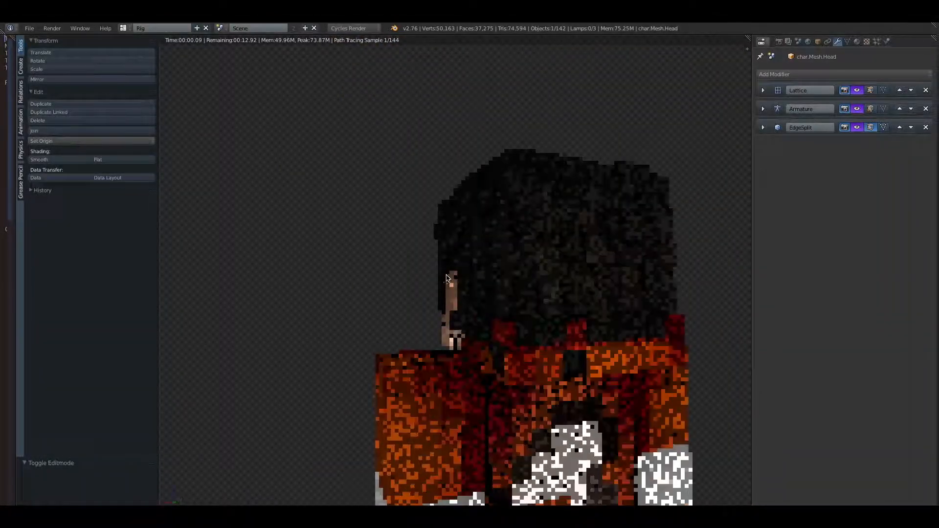
scroll(632, 274, down, 2)
middle_drag(633, 274, 475, 279)
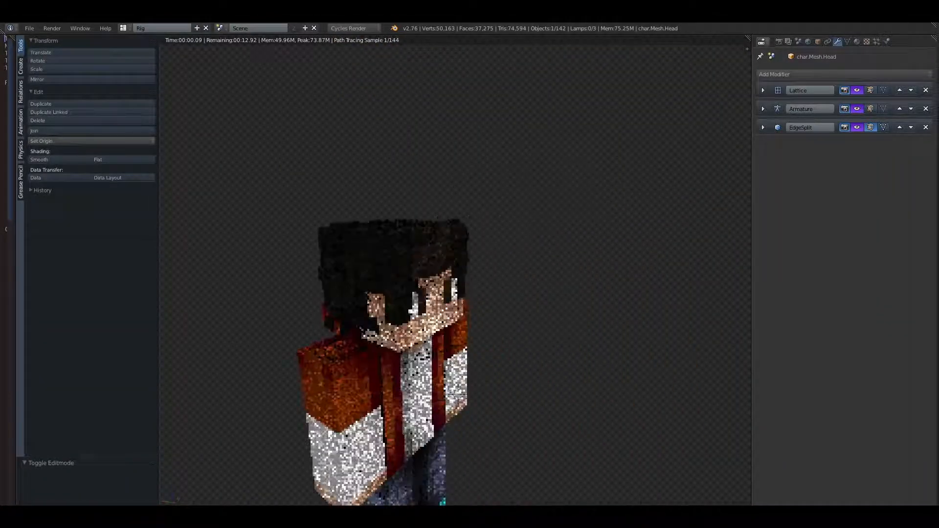
click(208, 513)
click(210, 468)
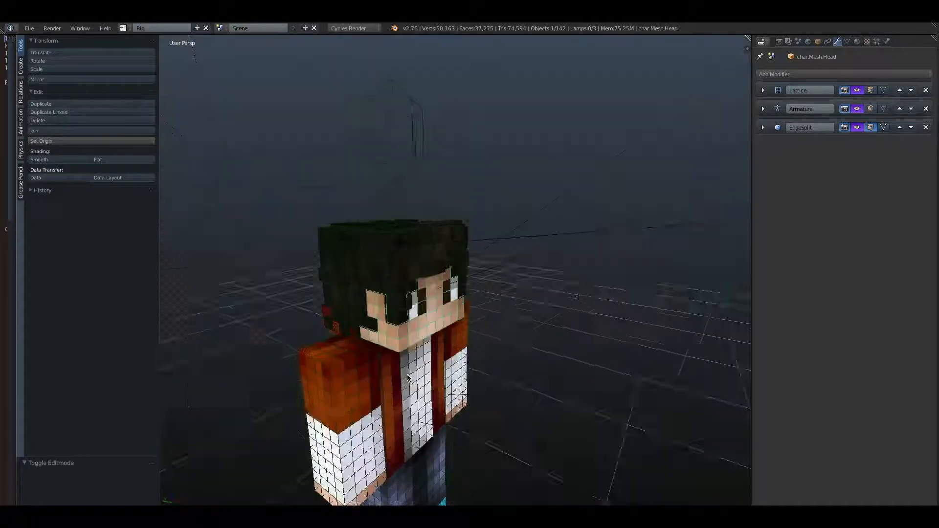
Step: Select the character's armature, switch the rig to Preview mode, inspect the finished hair from all sides and return to Edit mode
middle_drag(389, 372, 348, 350)
scroll(348, 350, up, 4)
right_click(390, 98)
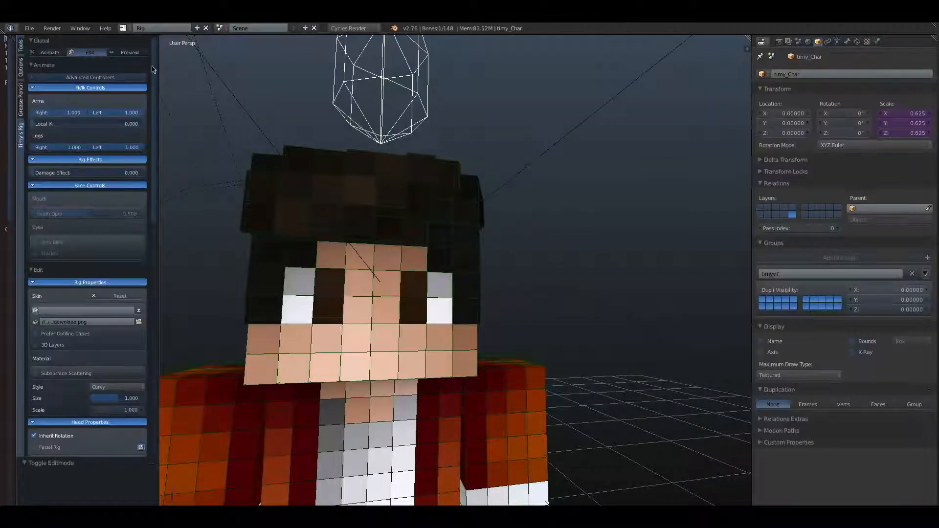
middle_drag(423, 215, 327, 262)
scroll(327, 262, up, 2)
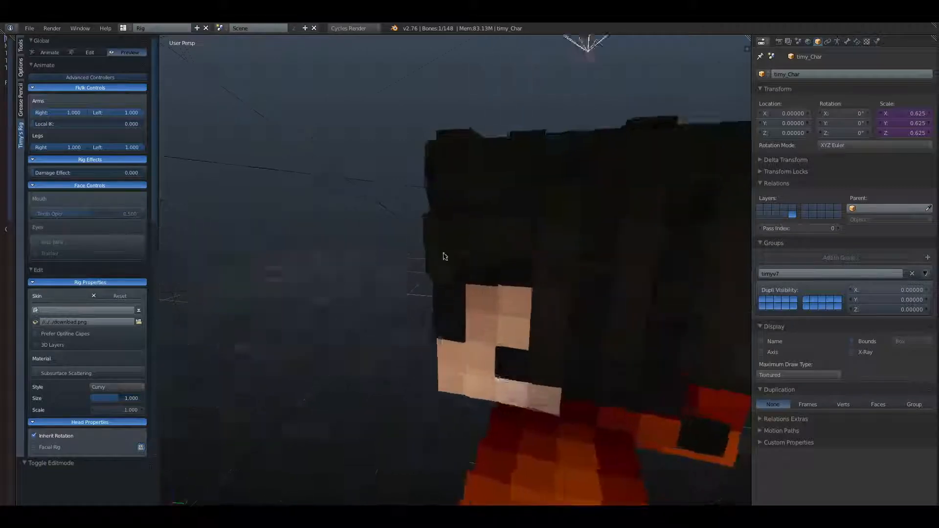
middle_drag(445, 256, 304, 241)
scroll(304, 241, down, 5)
middle_drag(589, 199, 610, 283)
scroll(453, 191, down, 2)
scroll(382, 169, up, 3)
scroll(589, 323, down, 3)
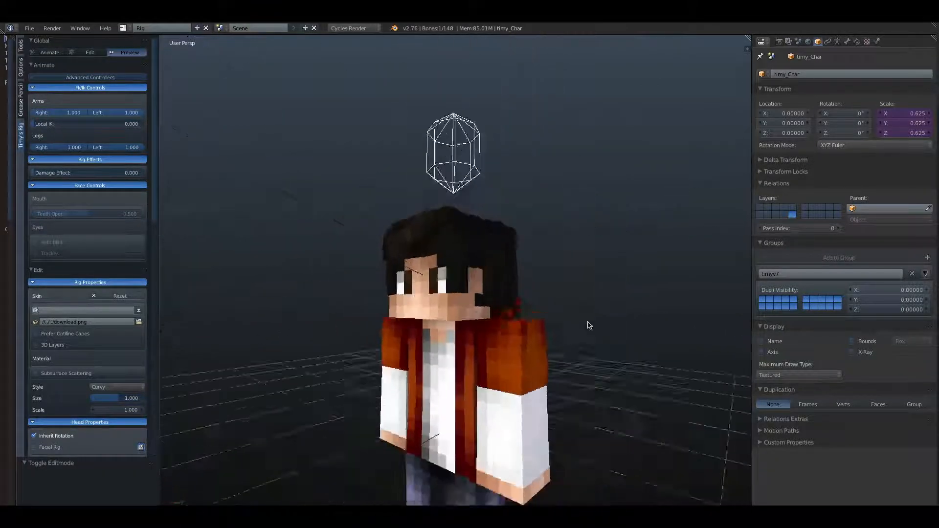
scroll(589, 323, up, 4)
middle_drag(589, 322, 501, 331)
scroll(461, 226, down, 5)
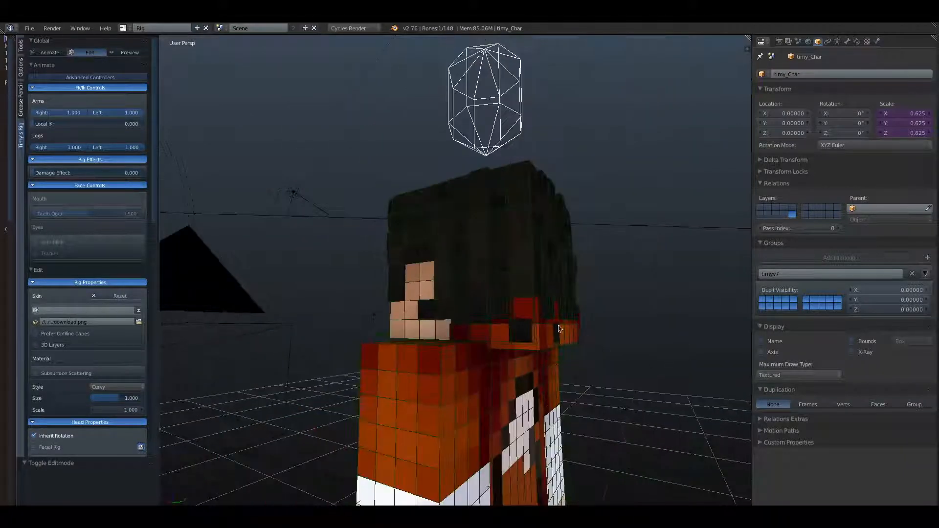
Step: Add a Solidify modifier to the red-orange collar mesh behind the head and place it above the EdgeSplit modifier
right_click(509, 235)
right_click(535, 336)
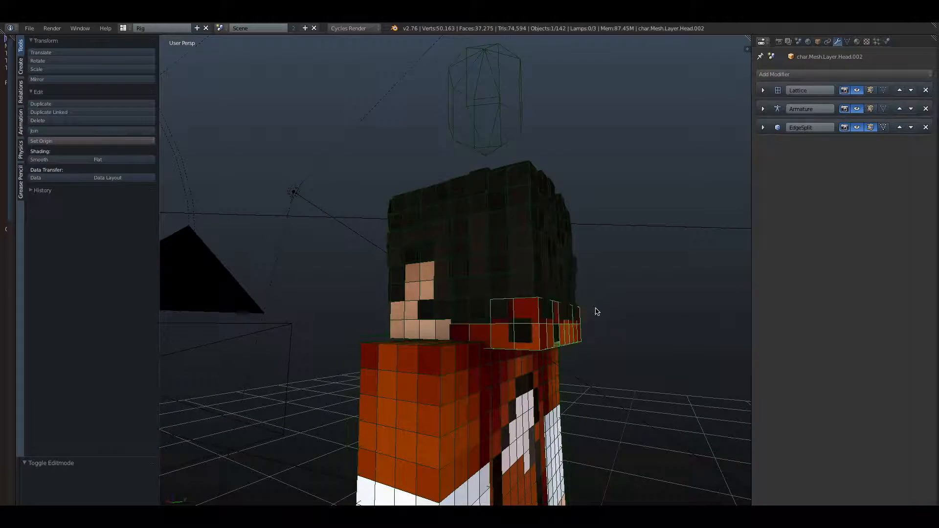
middle_drag(595, 313, 513, 313)
scroll(514, 313, up, 3)
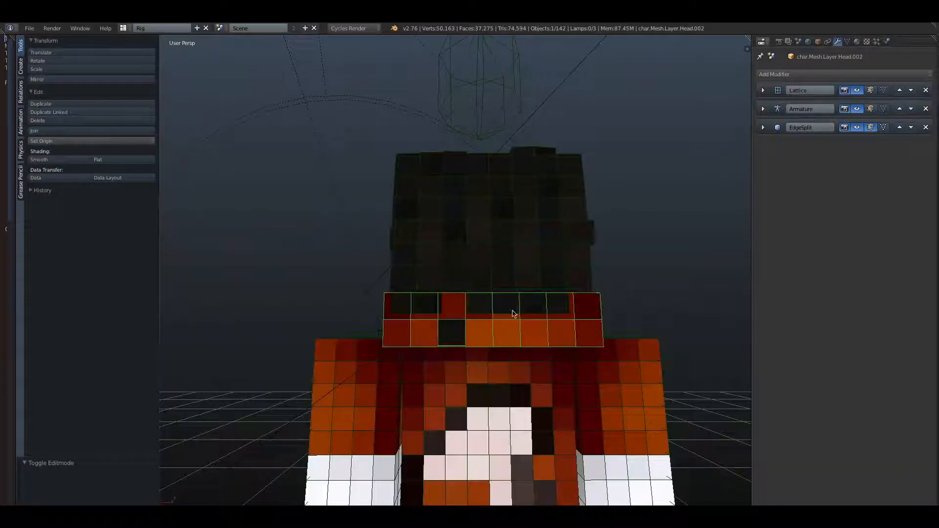
click(798, 75)
click(769, 227)
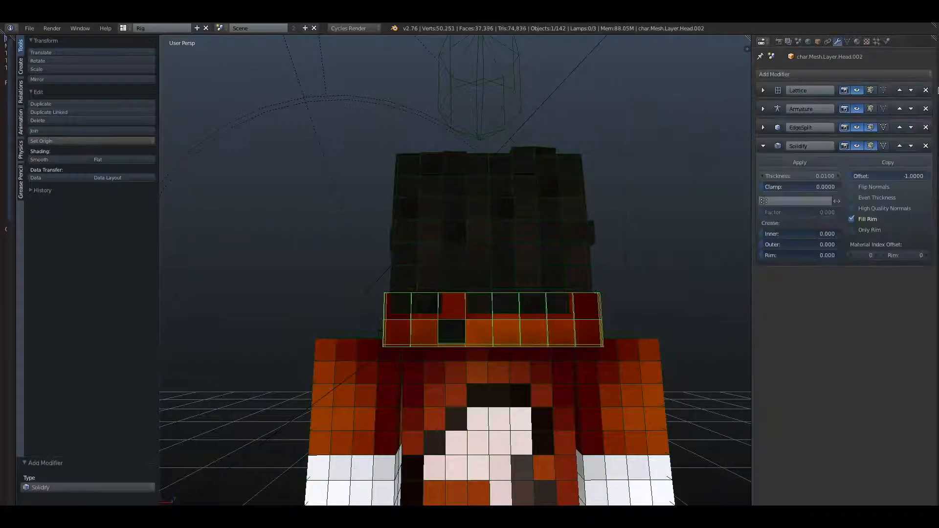
click(910, 127)
Step: Set the collar's Solidify thickness to -0.036 so that it grows outward
drag(814, 158, 783, 159)
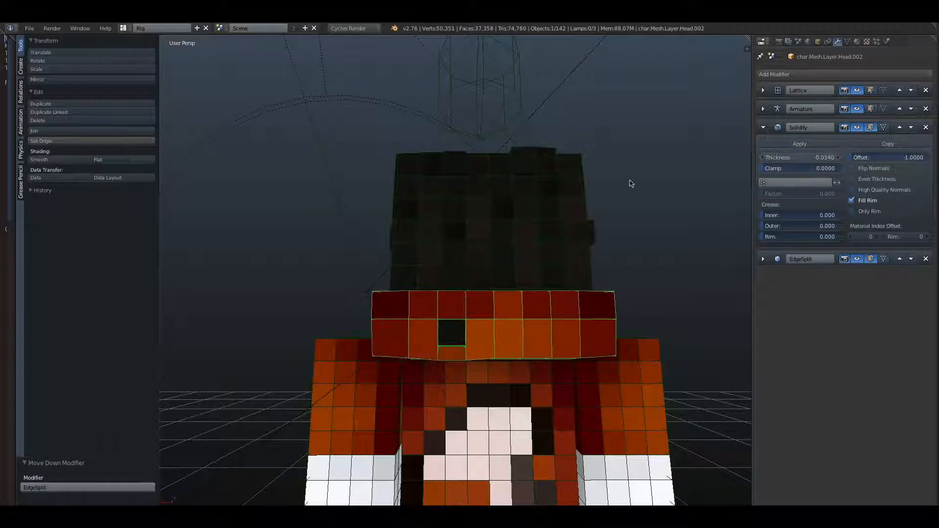
middle_drag(587, 191, 689, 220)
drag(817, 157, 826, 157)
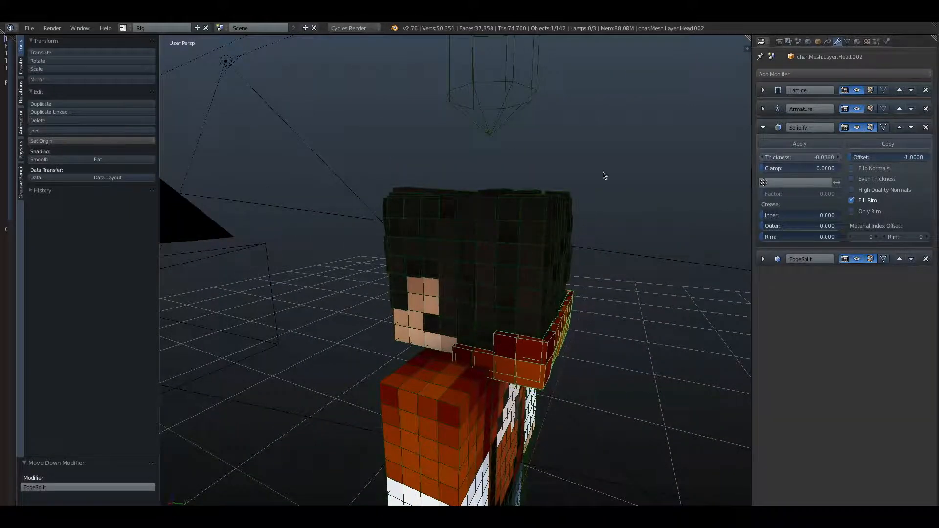
Step: Examine how the thickened collar sits on the character, looking from the front and around the head and torso
middle_drag(603, 176, 402, 298)
scroll(443, 339, down, 3)
middle_drag(435, 340, 453, 311)
right_click(489, 342)
right_click(453, 190)
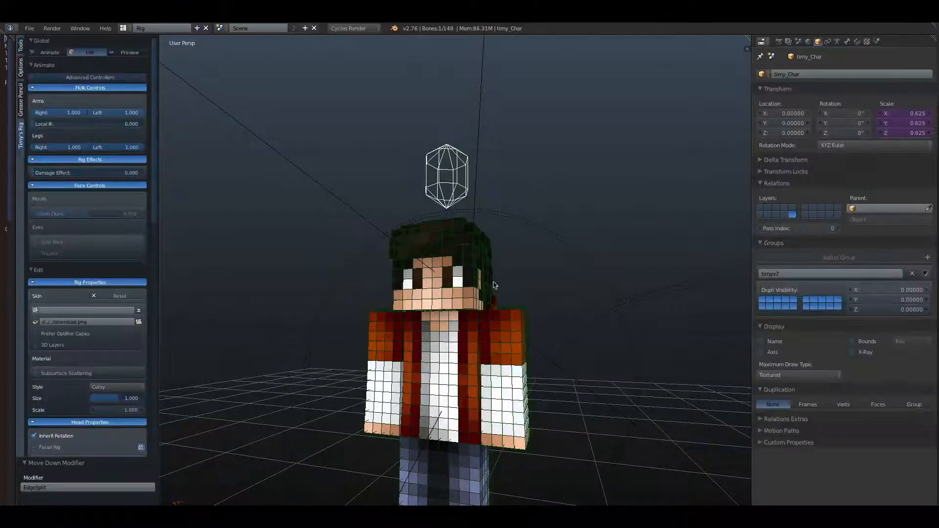
scroll(299, 224, up, 2)
scroll(300, 225, up, 3)
middle_drag(300, 225, 392, 228)
scroll(391, 228, down, 1)
middle_drag(489, 268, 482, 360)
scroll(475, 303, down, 3)
Step: Delete the outer layer meshes of the left and right arms
right_click(578, 220)
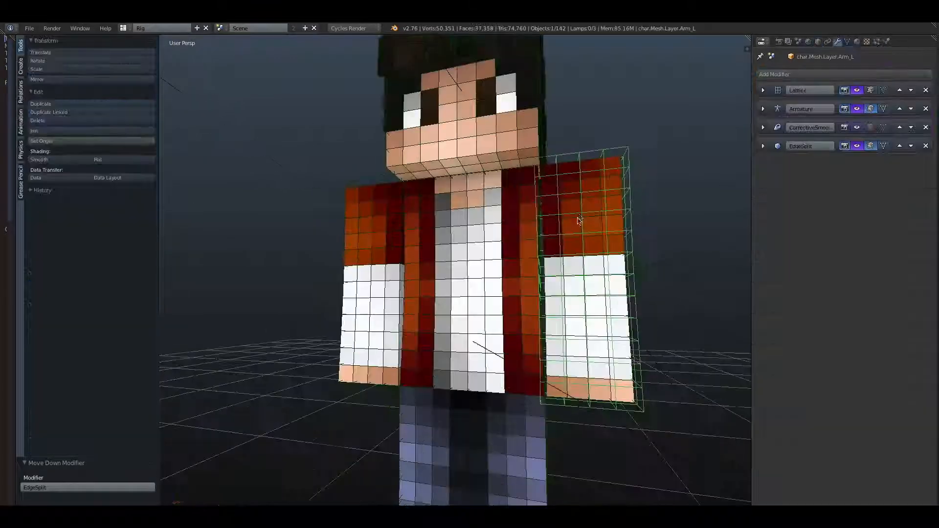
key(g)
right_click(601, 222)
key(Delete)
right_click(348, 223)
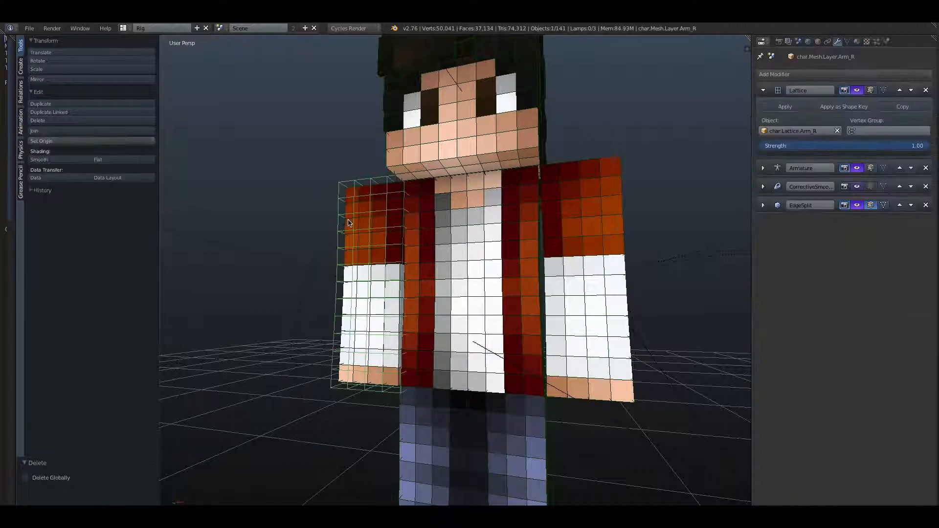
click(349, 222)
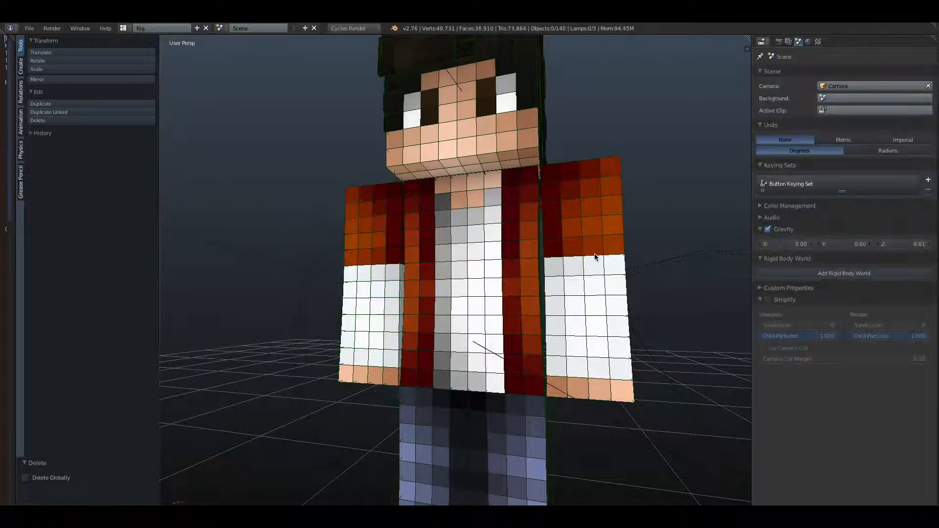
mouse_move(592, 256)
middle_down()
mouse_move(571, 267)
mouse_move(588, 267)
middle_up()
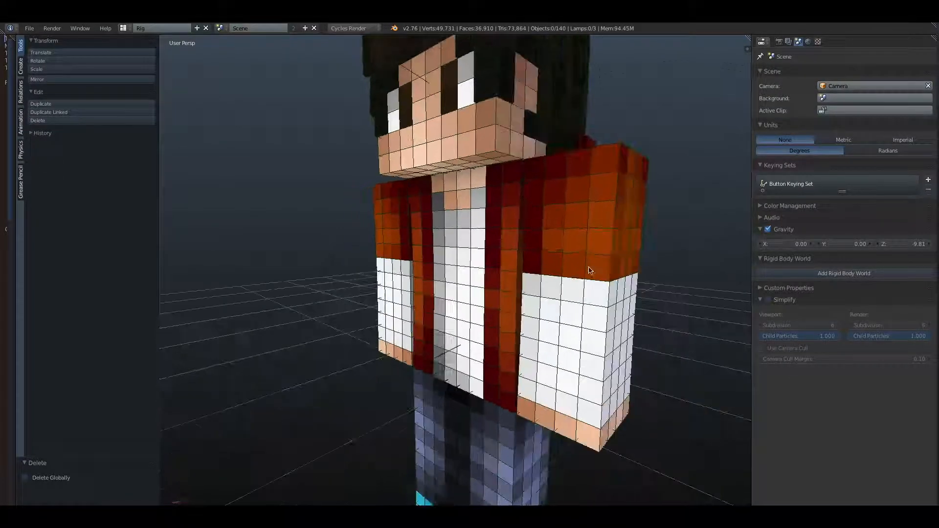
right_click(571, 266)
right_click(580, 245)
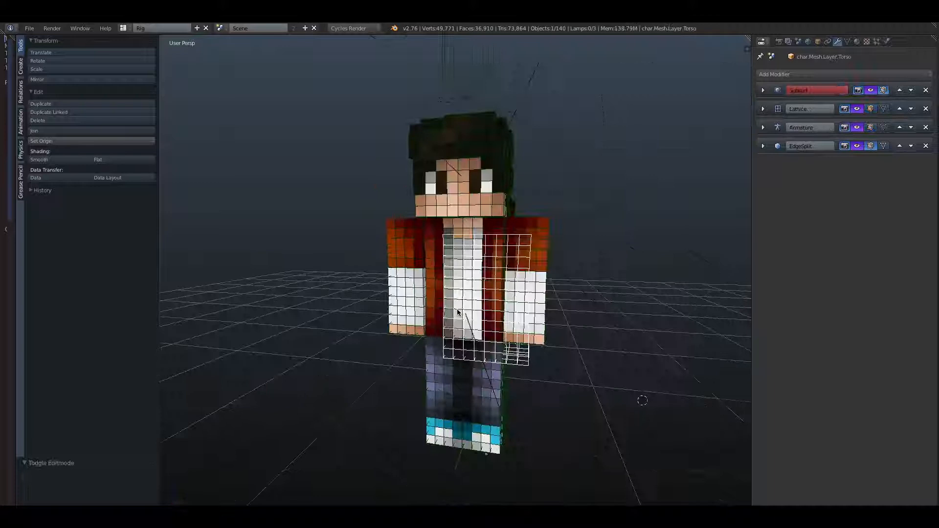
scroll(462, 308, up, 3)
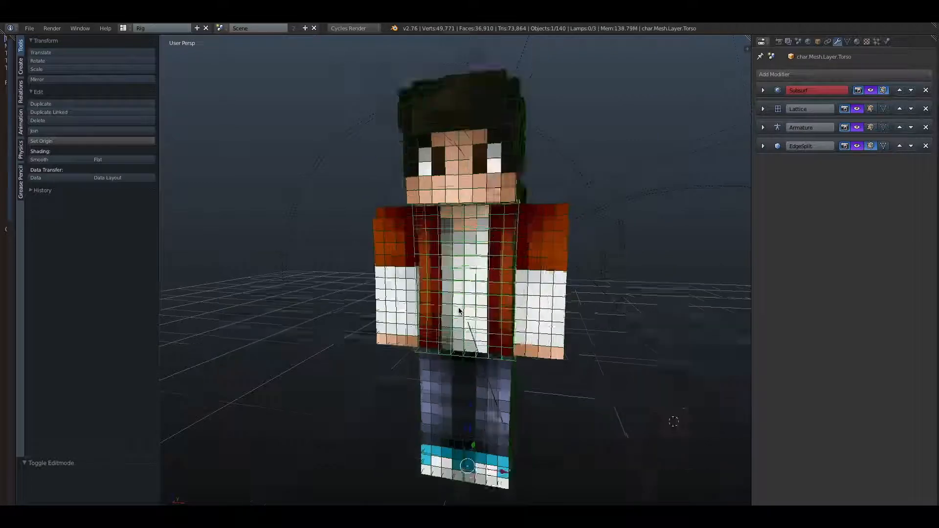
Step: Open the character's right arm mesh in Edit mode and isolate it in local view
right_click(372, 256)
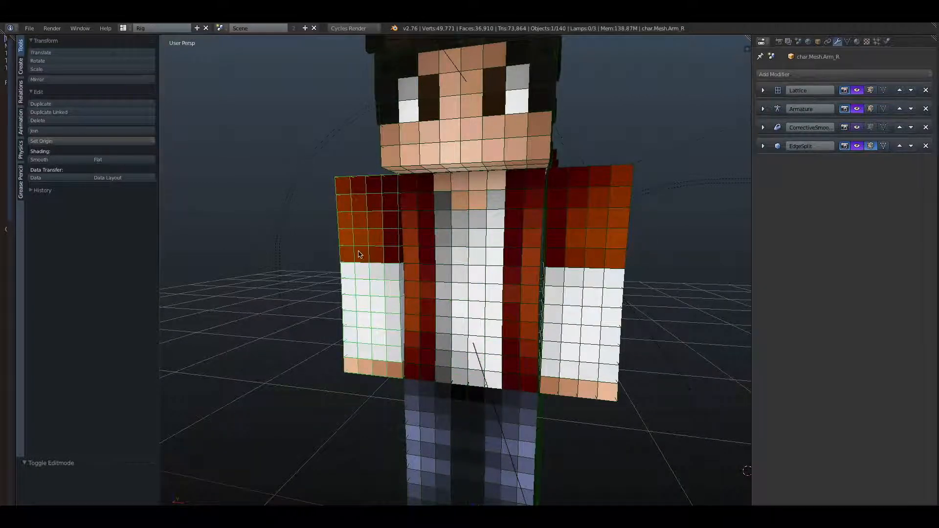
key(Tab)
key(KP_Divide)
middle_drag(358, 247, 446, 224)
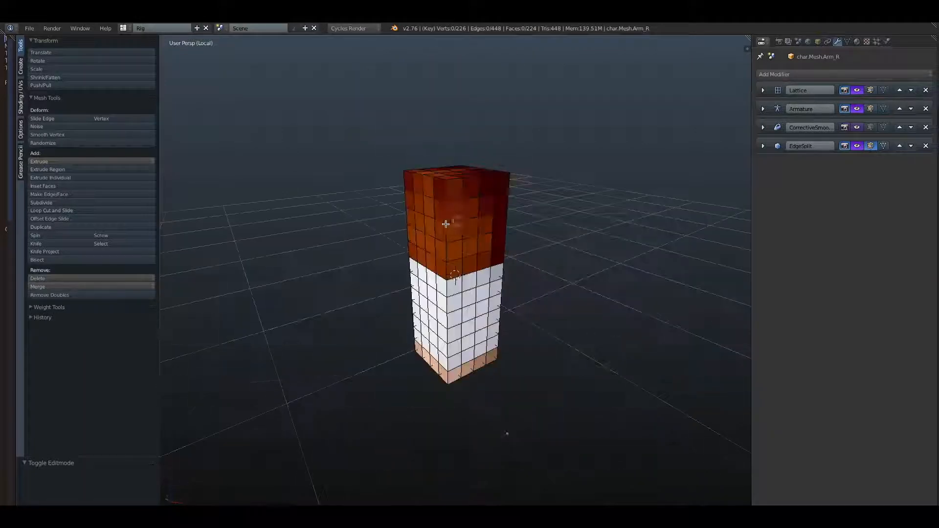
mouse_move(442, 227)
mouse_down()
mouse_move(456, 213)
mouse_move(476, 227)
mouse_up()
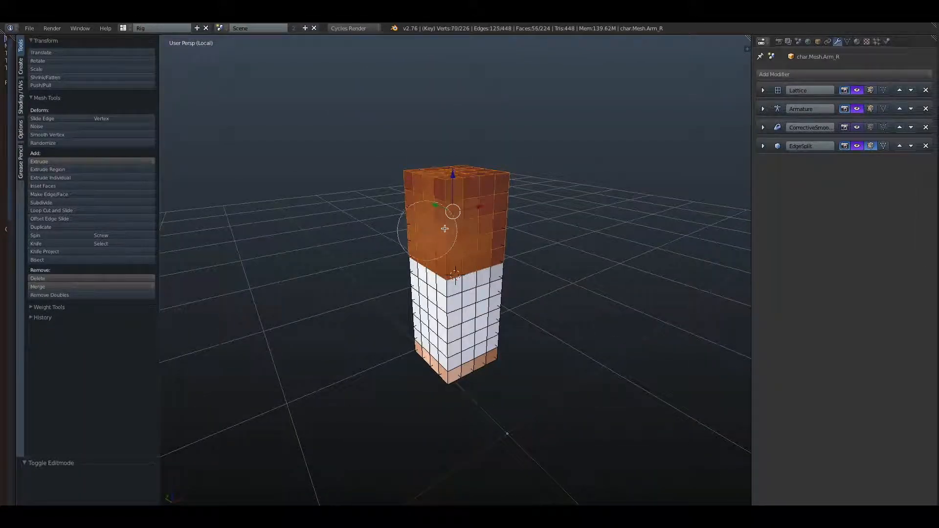
key(Escape)
mouse_move(533, 215)
middle_down()
mouse_move(488, 237)
mouse_move(319, 201)
mouse_move(531, 235)
mouse_move(558, 217)
mouse_move(386, 227)
mouse_move(423, 233)
middle_up()
key(a)
Step: Select the lowest row of orange sleeve faces all around the arm, separate it into its own object and return to Object mode
scroll(419, 230, up, 5)
scroll(419, 230, down, 2)
scroll(420, 229, up, 2)
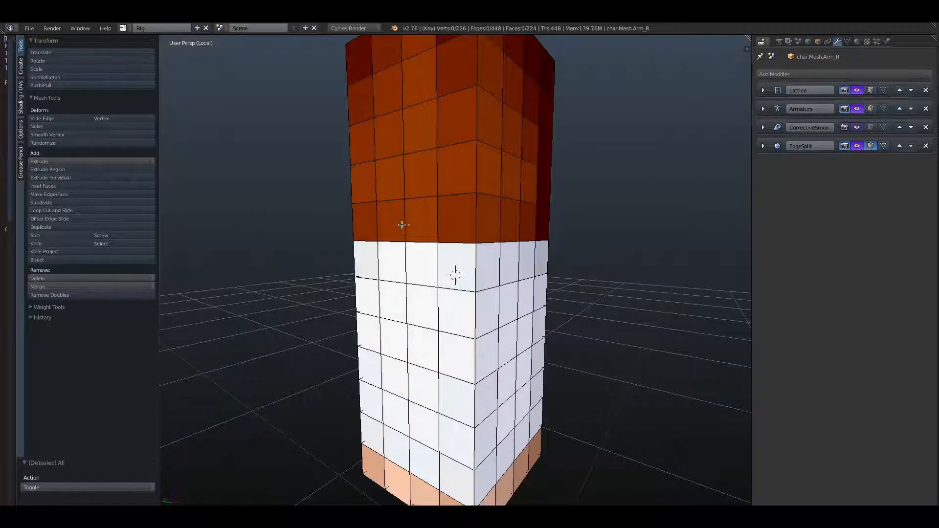
drag(361, 225, 557, 224)
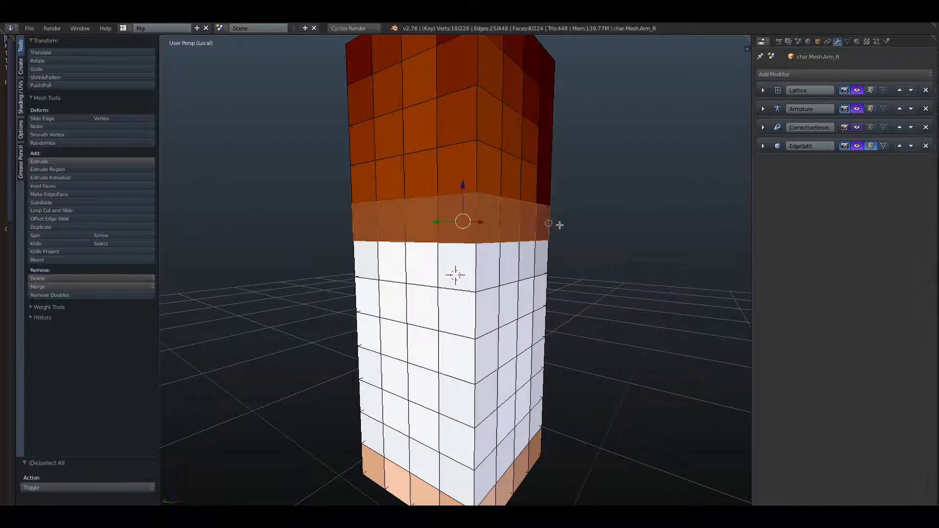
key(Escape)
middle_drag(557, 224, 379, 226)
key(c)
drag(411, 224, 552, 220)
middle_drag(555, 220, 428, 227)
key(c)
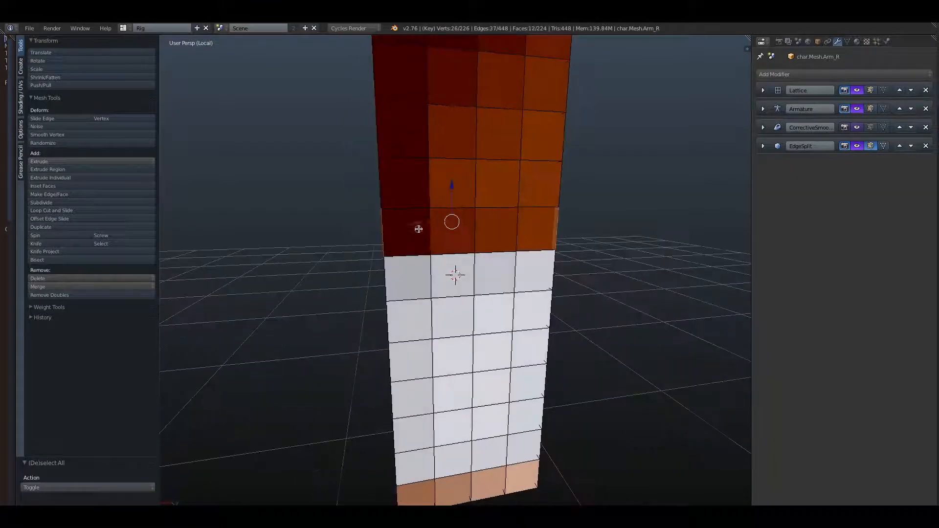
drag(417, 228, 545, 223)
middle_drag(557, 226, 510, 222)
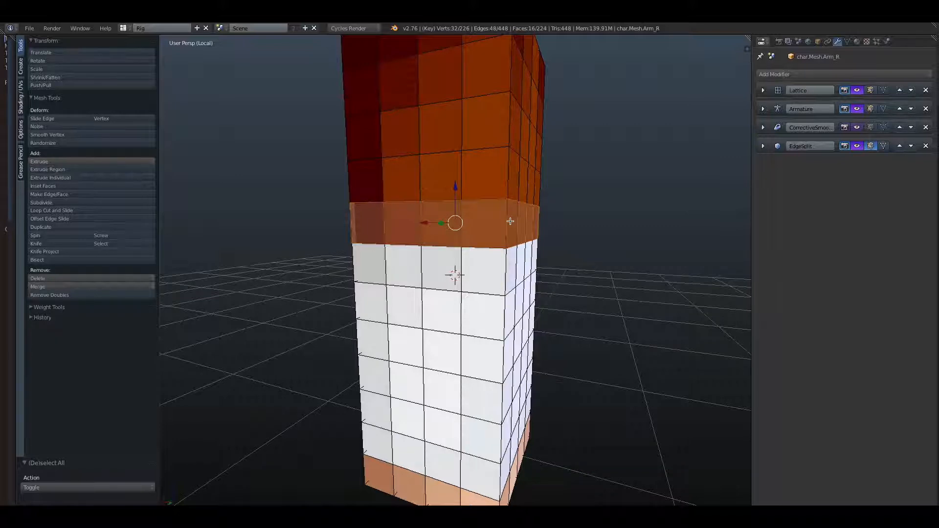
key(p)
click(510, 221)
key(Tab)
Step: Add a Solidify modifier to the separated orange sleeve ring, place it above EdgeSplit and set its thickness to -0.023
right_click(501, 227)
key(g)
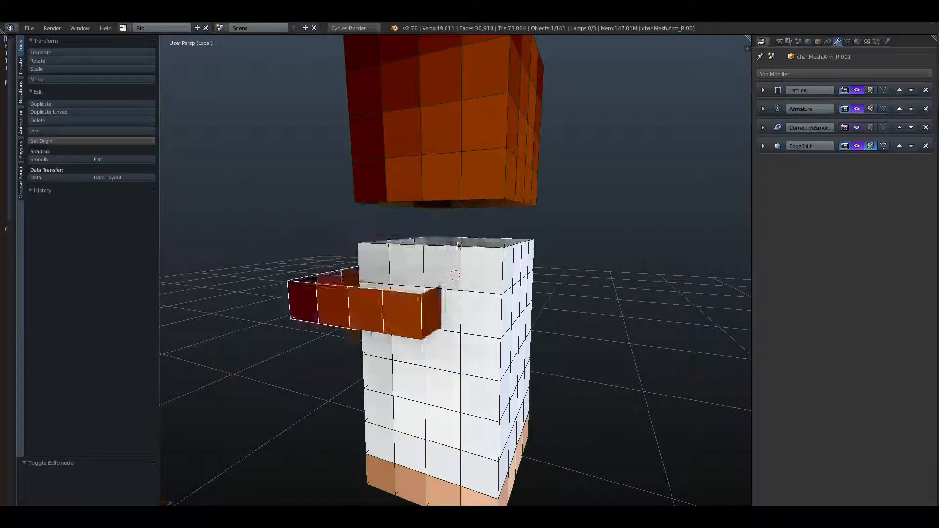
right_click(536, 219)
click(828, 77)
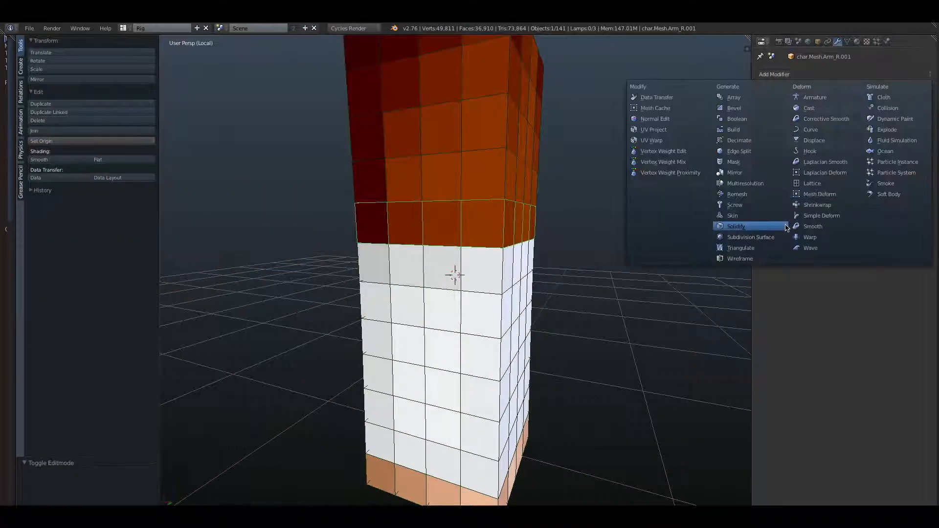
click(753, 227)
click(914, 146)
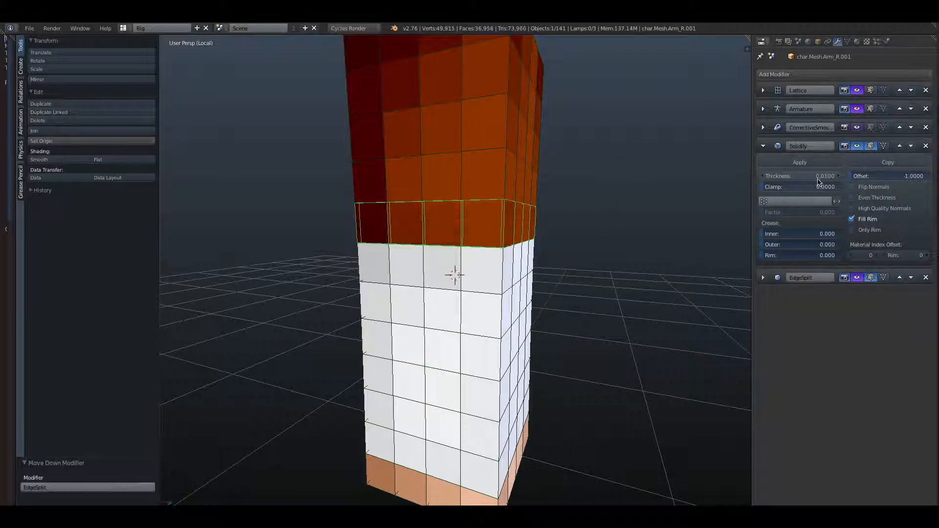
drag(818, 177, 799, 177)
middle_drag(520, 193, 549, 196)
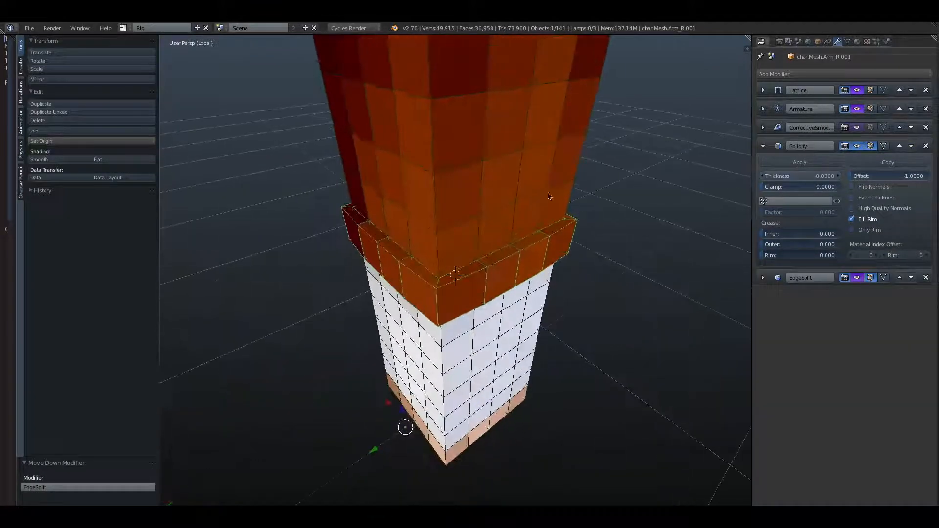
drag(768, 177, 794, 177)
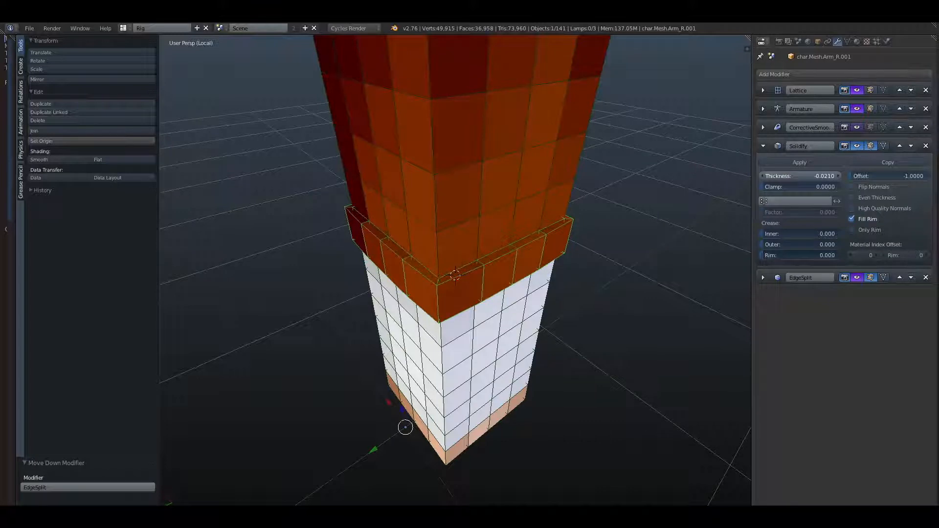
middle_drag(587, 179, 530, 352)
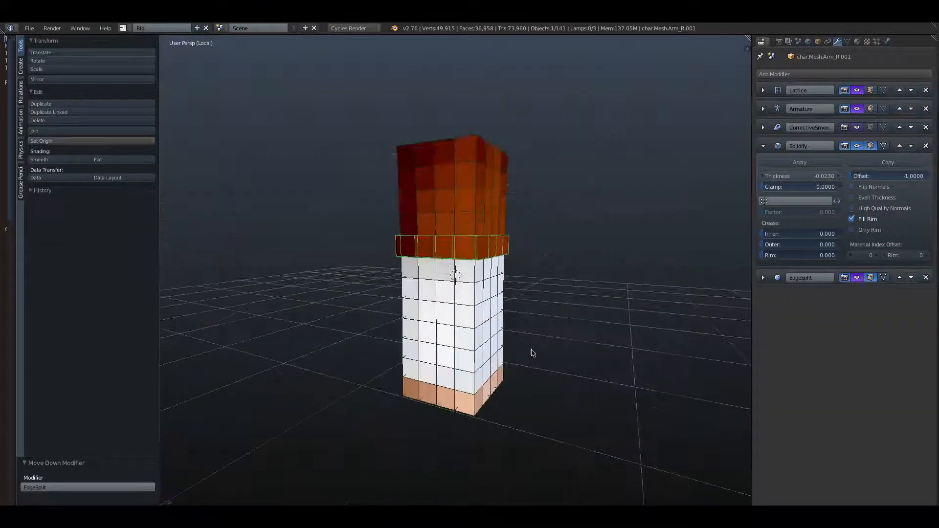
Step: Select the lowest row of white sleeve faces around the arm and separate it into its own object
right_click(488, 340)
key(Tab)
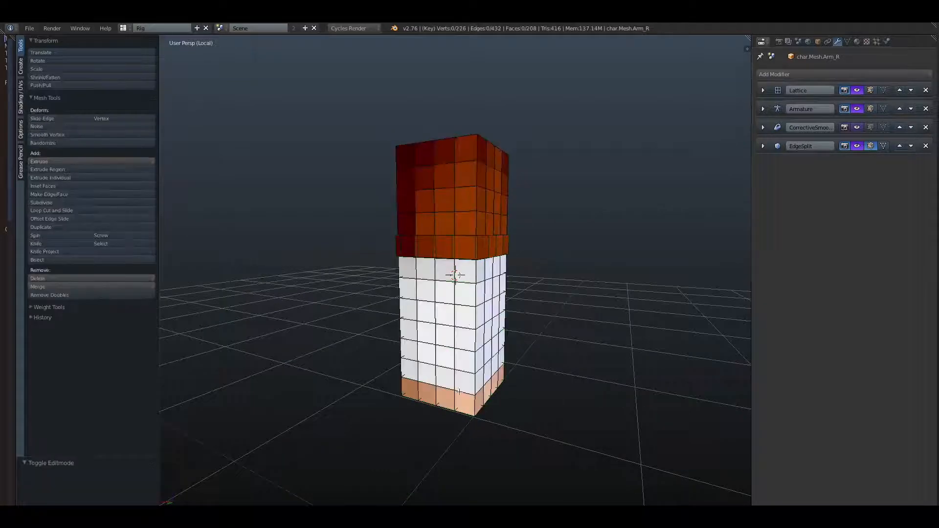
middle_drag(460, 391, 417, 377)
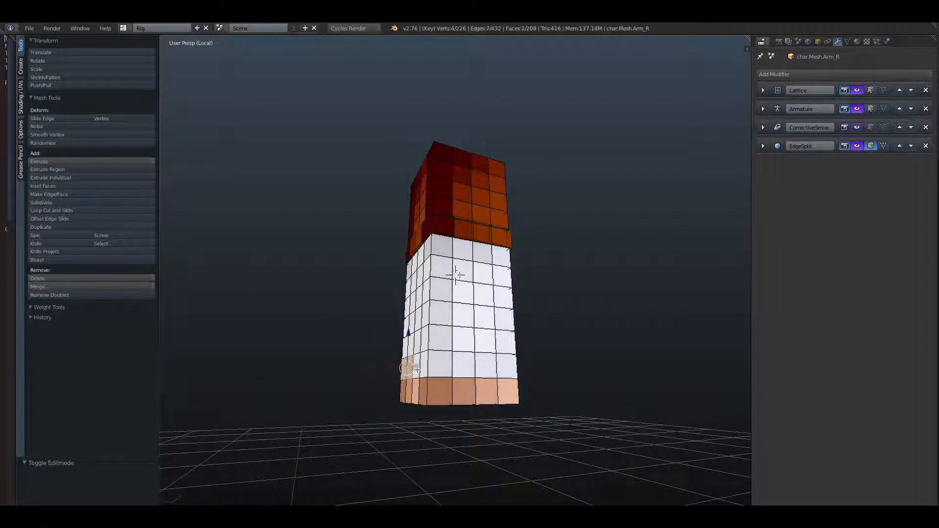
alt+right_click(514, 378)
middle_drag(510, 394, 421, 373)
alt+shift+right_click(412, 371)
alt+shift+right_click(445, 371)
middle_drag(513, 371, 411, 383)
key(p)
click(508, 356)
key(Tab)
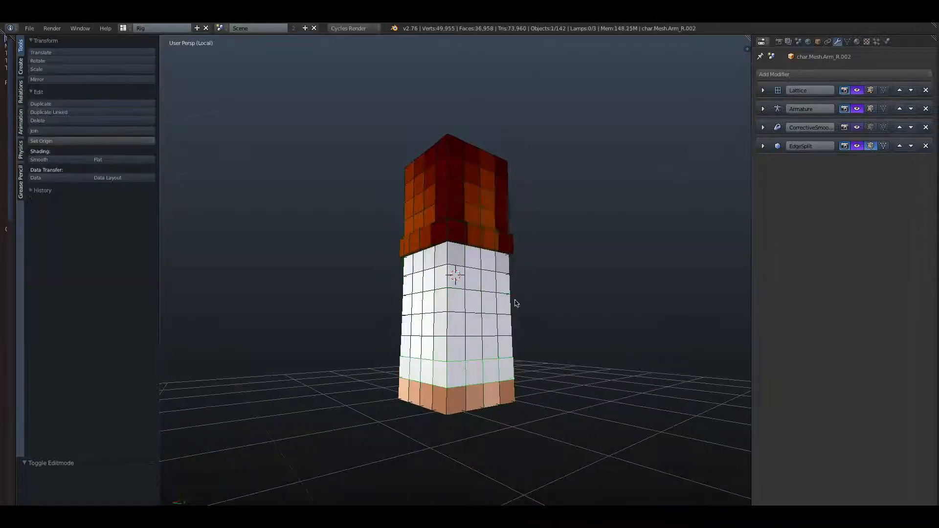
Step: Add a Solidify modifier to the white wrist ring, place it above EdgeSplit and set its thickness to -0.016
middle_drag(514, 302, 430, 350)
right_click(433, 353)
click(834, 75)
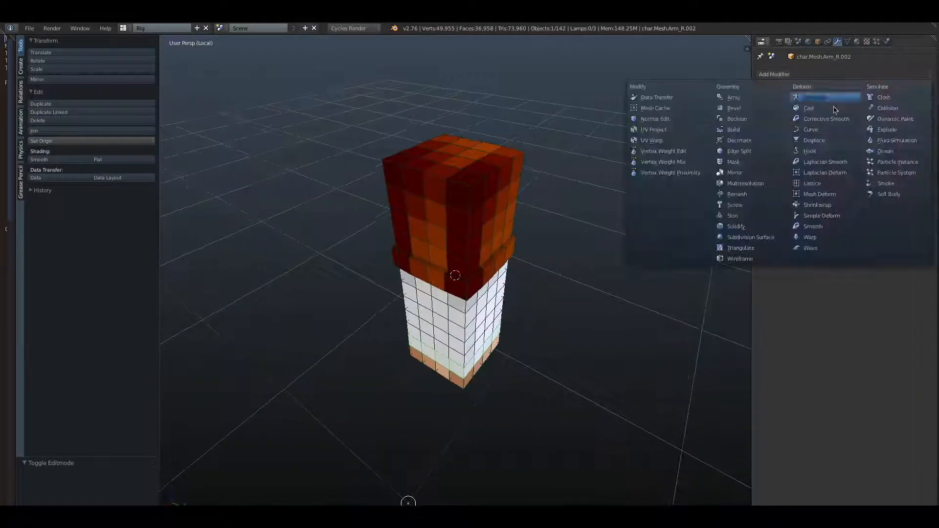
click(759, 228)
click(911, 145)
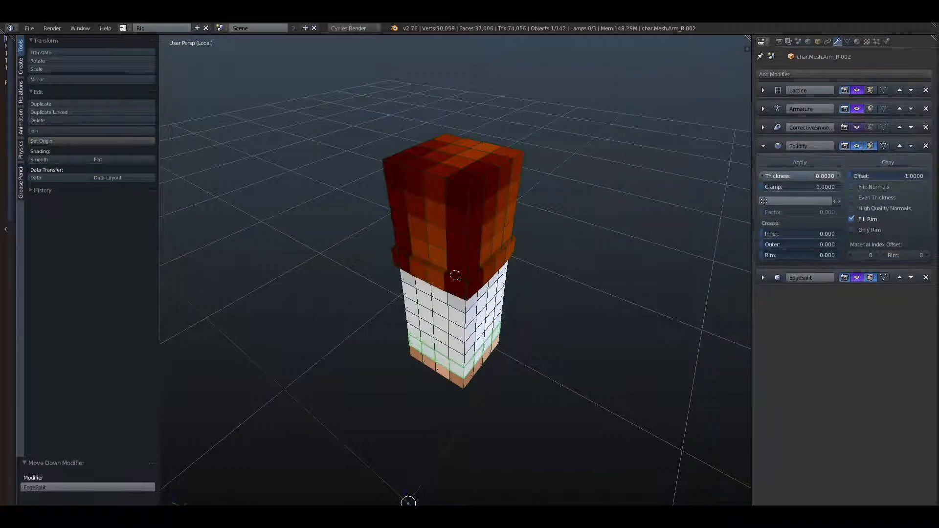
middle_drag(642, 199, 504, 224)
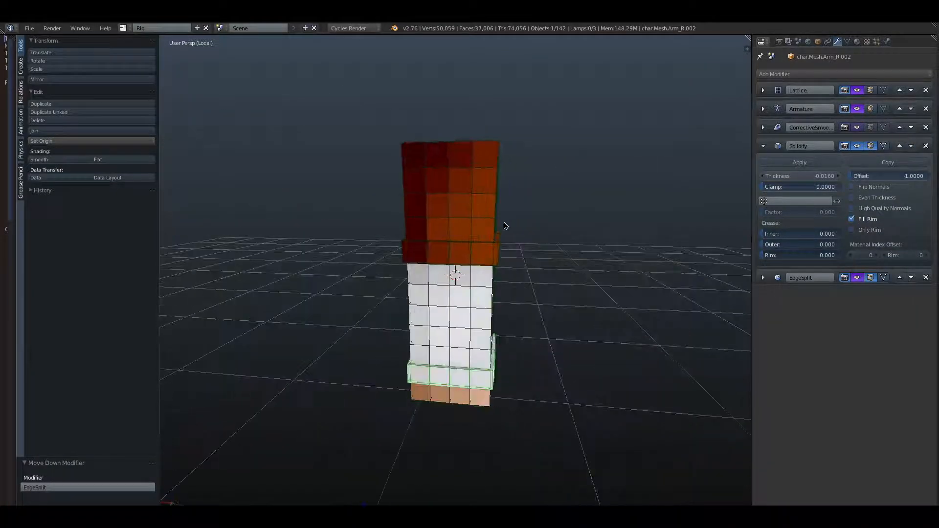
Step: Inspect both sleeve cuffs around the isolated arm, leave local view and check them on the whole character
right_click(486, 226)
middle_drag(696, 301, 474, 362)
right_click(473, 363)
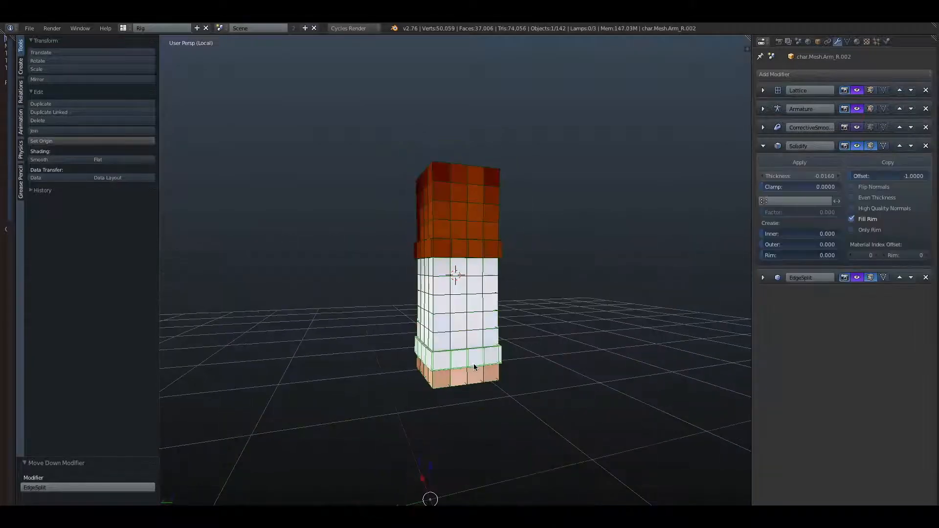
right_click(473, 362)
right_click(495, 351)
middle_drag(616, 291, 533, 302)
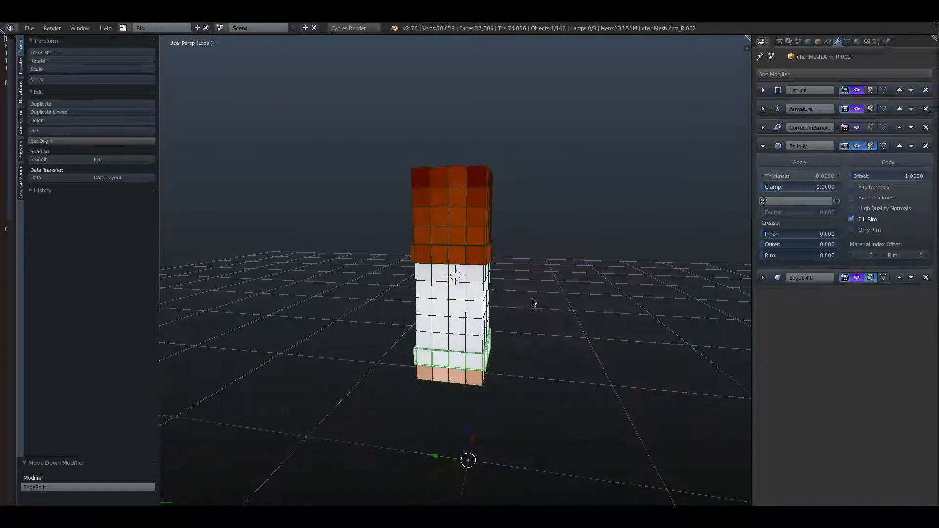
key(KP_Divide)
right_click(494, 342)
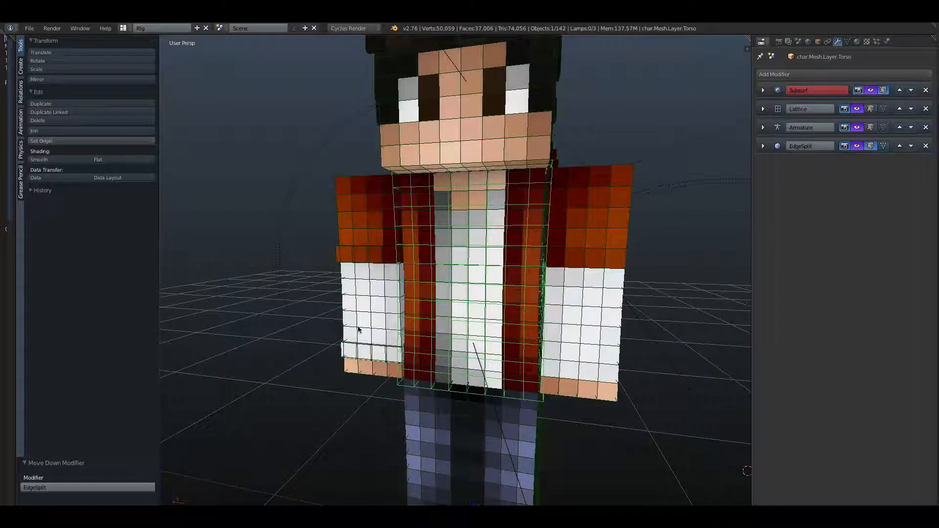
right_click(362, 371)
middle_drag(362, 372, 367, 313)
right_click(372, 318)
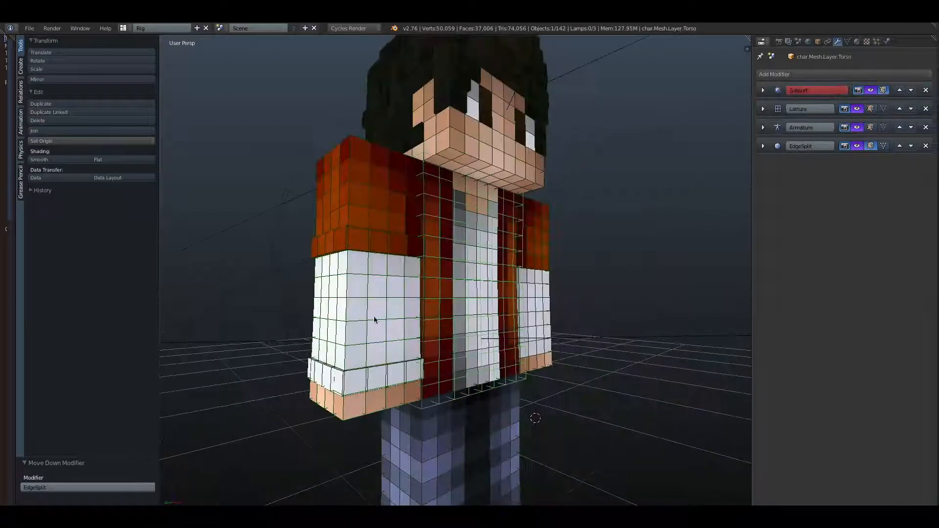
Step: Set the Solidify thickness of the orange sleeve ring to -0.037
right_click(370, 301)
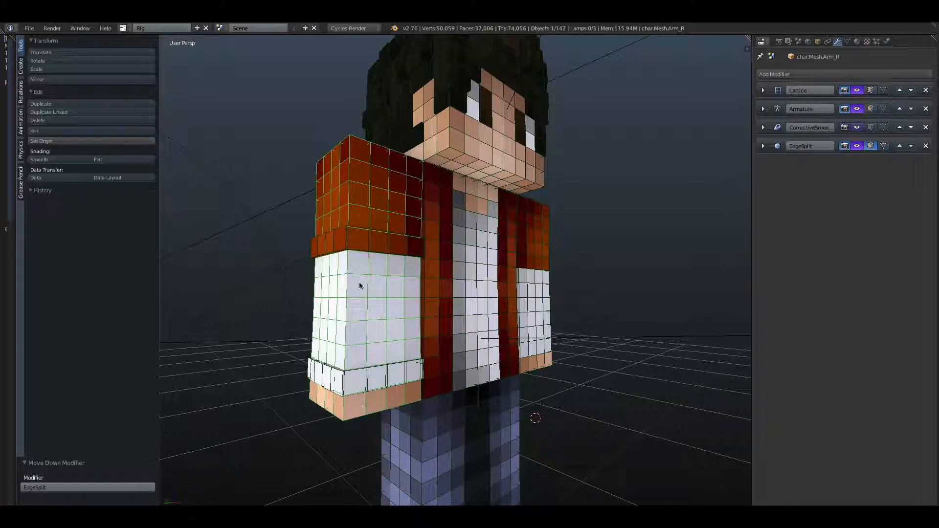
middle_drag(392, 306, 345, 250)
right_click(345, 251)
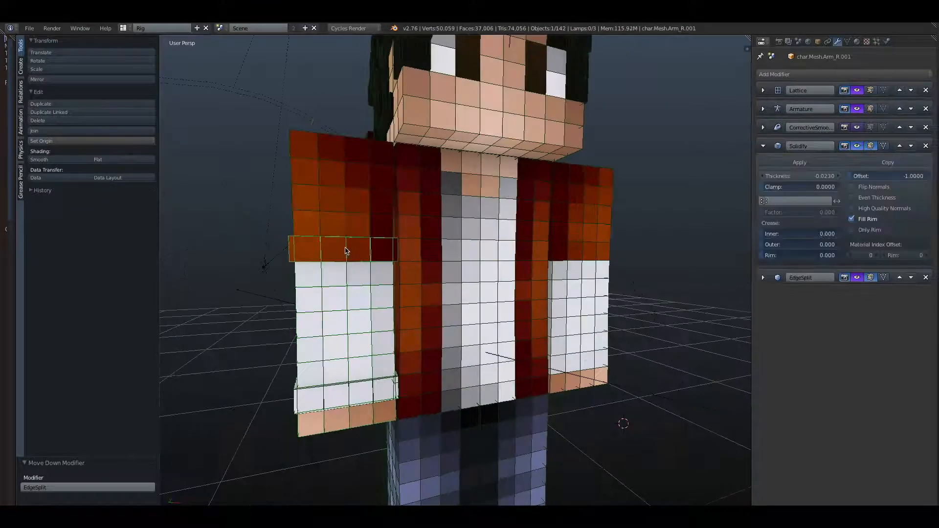
scroll(366, 393, down, 4)
middle_drag(367, 393, 771, 194)
middle_drag(394, 235, 319, 243)
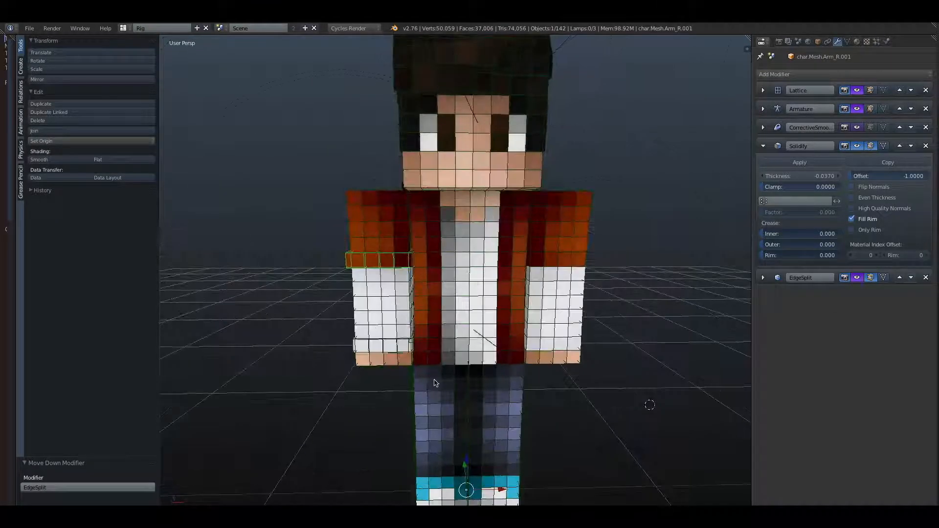
Step: Switch the rig to Preview mode, examine the thickened sleeve cuffs from several angles and return to Edit mode
middle_drag(435, 382, 199, 103)
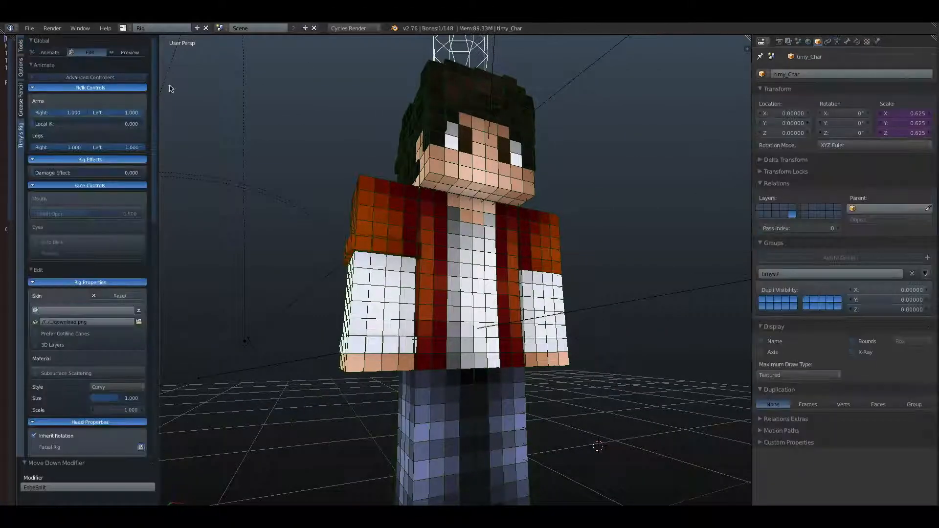
scroll(506, 348, up, 5)
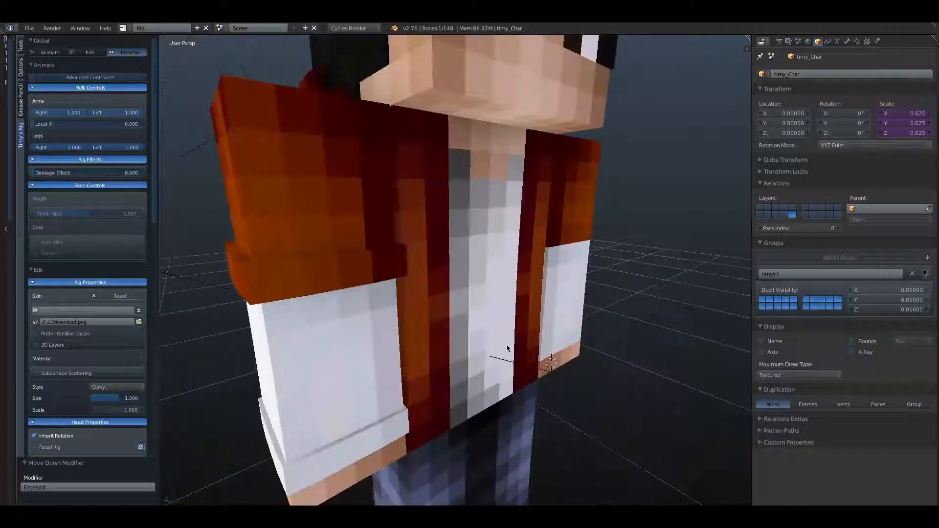
middle_drag(506, 348, 573, 294)
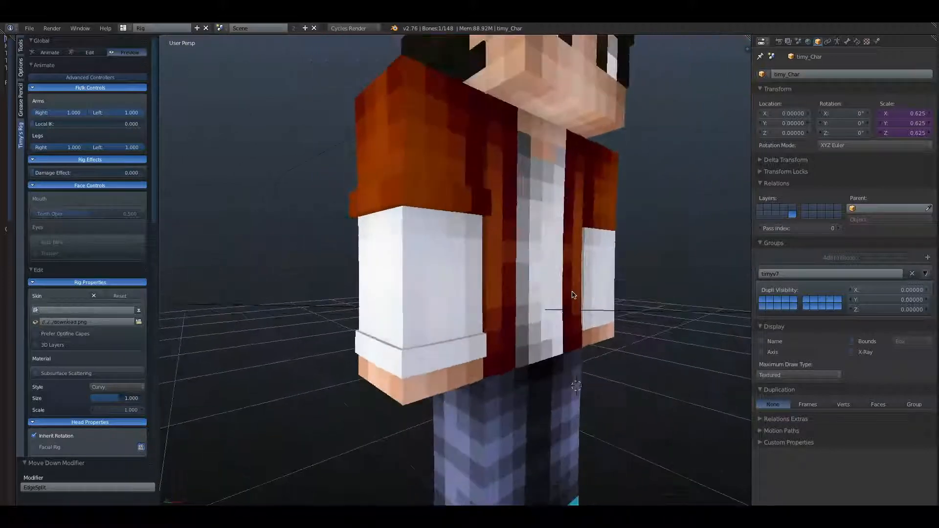
middle_drag(482, 369, 518, 343)
click(98, 53)
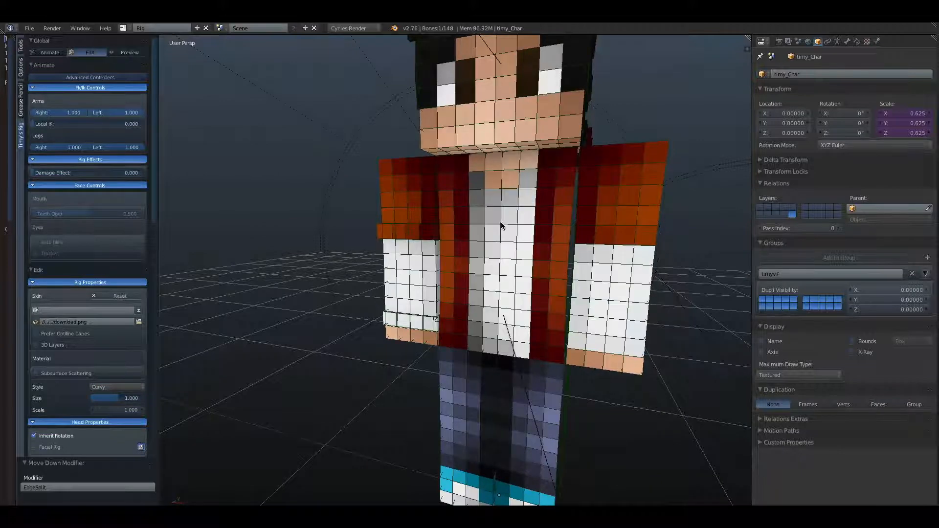
Step: Isolate the torso mesh in local view and open it for face editing with nothing selected
right_click(499, 223)
right_click(500, 223)
right_click(500, 223)
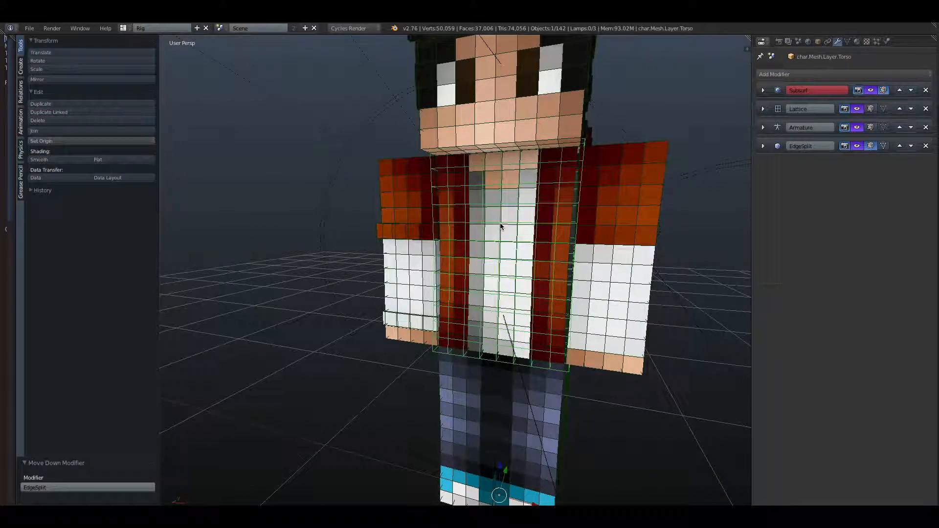
right_click(500, 222)
right_click(500, 222)
key(Tab)
key(KP_Divide)
key(a)
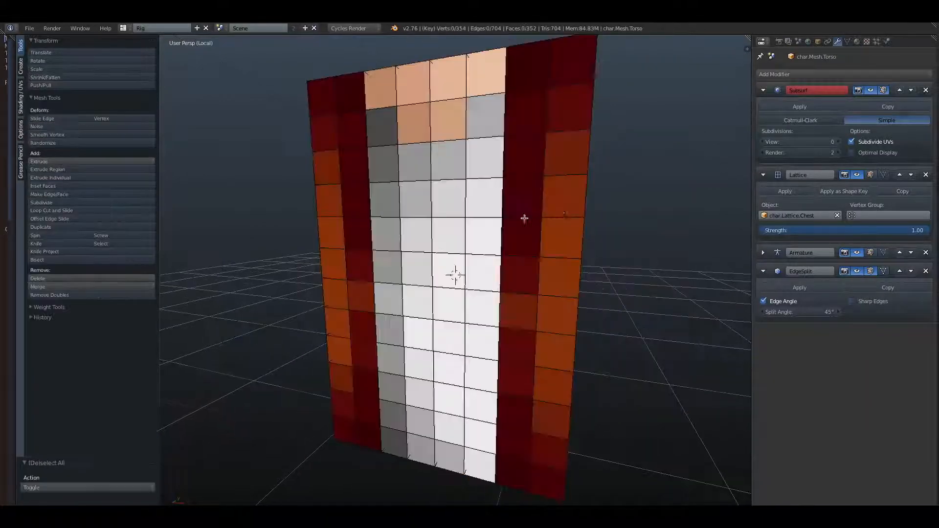
Step: Select the dark red jacket strips beside the white shirt, including their run across the top, and separate them into their own object
middle_drag(500, 223, 405, 187)
drag(373, 132, 388, 423)
mouse_move(510, 417)
mouse_down()
mouse_move(523, 413)
mouse_move(541, 162)
mouse_move(512, 422)
mouse_up()
drag(526, 371, 546, 440)
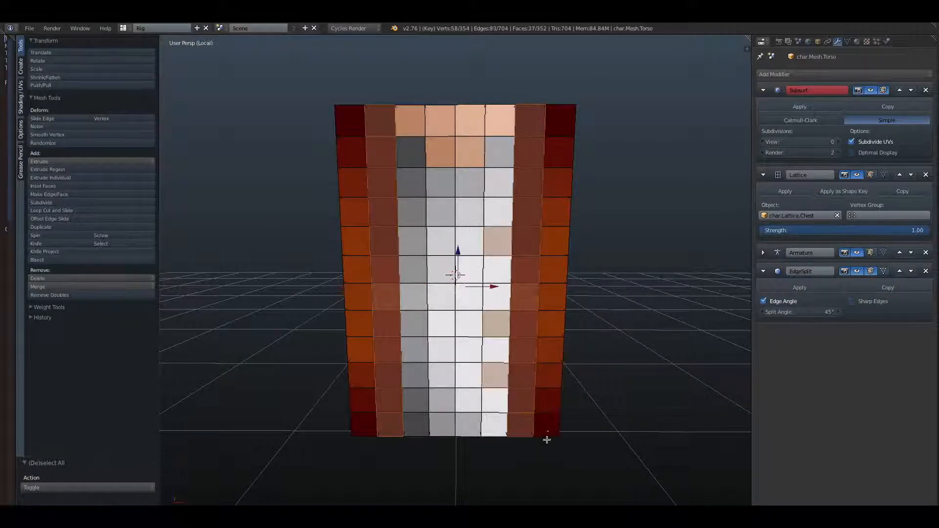
shift+right_click(498, 249)
shift+right_click(495, 376)
shift+right_click(496, 331)
mouse_move(571, 301)
middle_down()
mouse_move(378, 331)
mouse_move(551, 346)
mouse_move(551, 209)
middle_up()
mouse_move(551, 210)
mouse_down()
mouse_move(482, 131)
mouse_move(384, 115)
mouse_move(367, 150)
mouse_up()
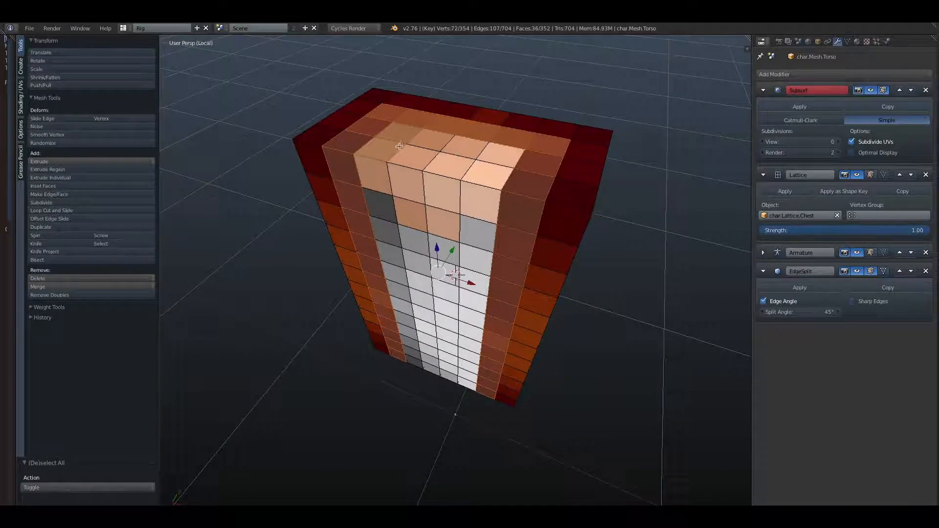
middle_drag(506, 199, 523, 153)
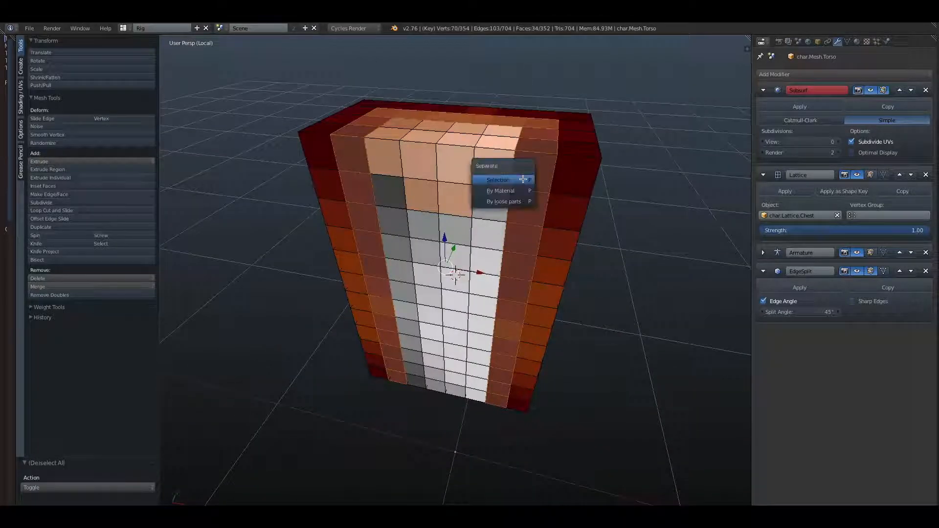
key(Tab)
key(Tab)
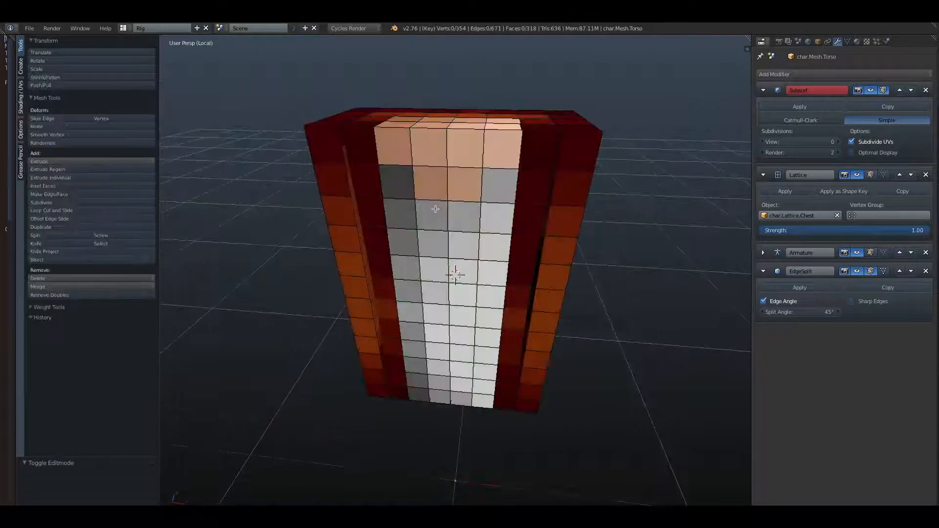
Step: Select the four grey shirt neckline faces bordering the skin and separate them into their own object
right_click(406, 192)
shift+right_click(456, 215)
shift+right_click(465, 184)
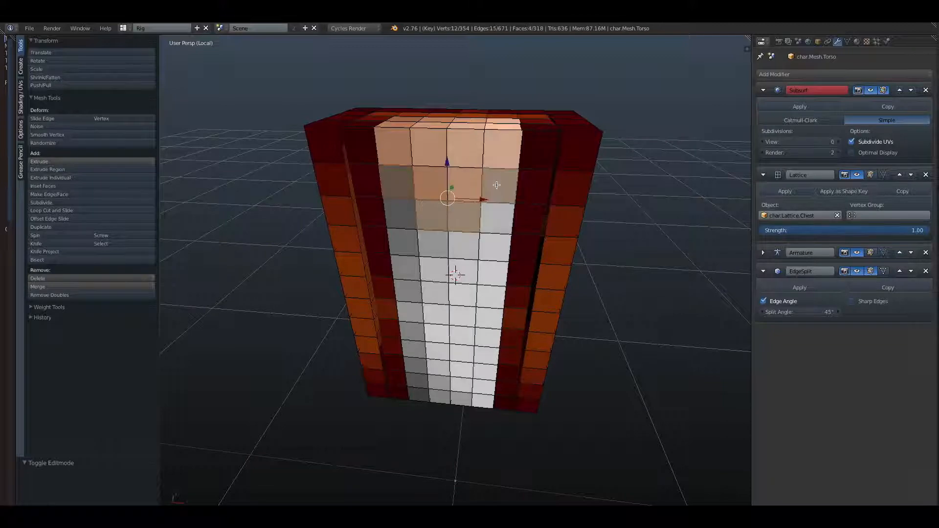
key(p)
click(500, 185)
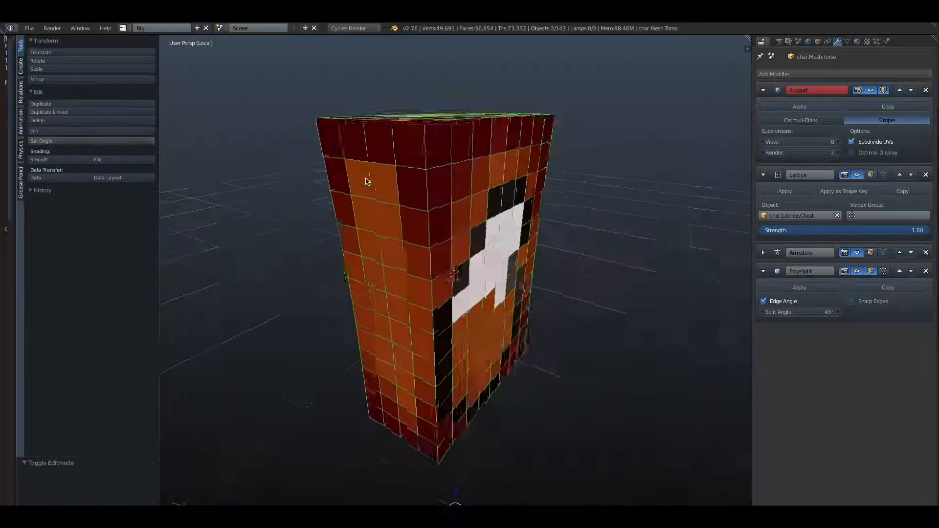
Step: Separate the emblem faces on the jacket's back into their own object and leave mesh editing
click(488, 365)
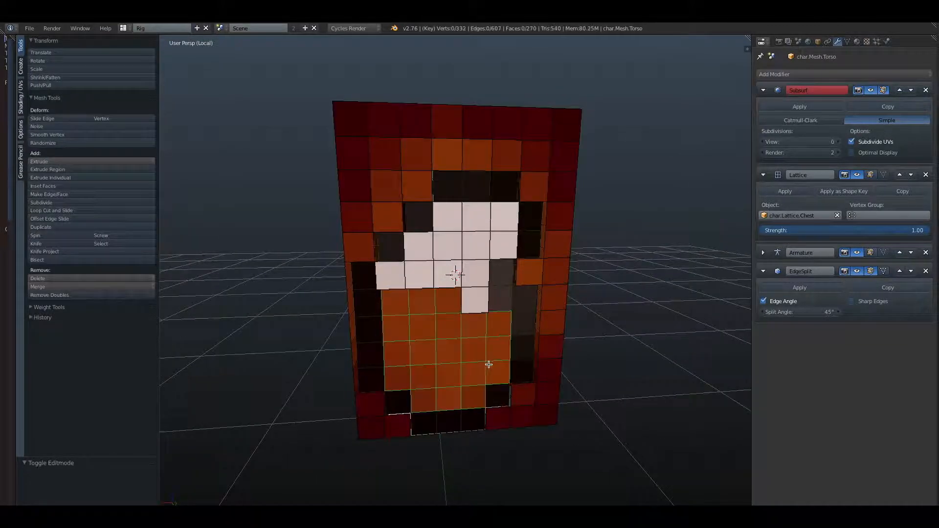
key(Tab)
middle_drag(488, 364, 562, 313)
scroll(489, 253, down, 1)
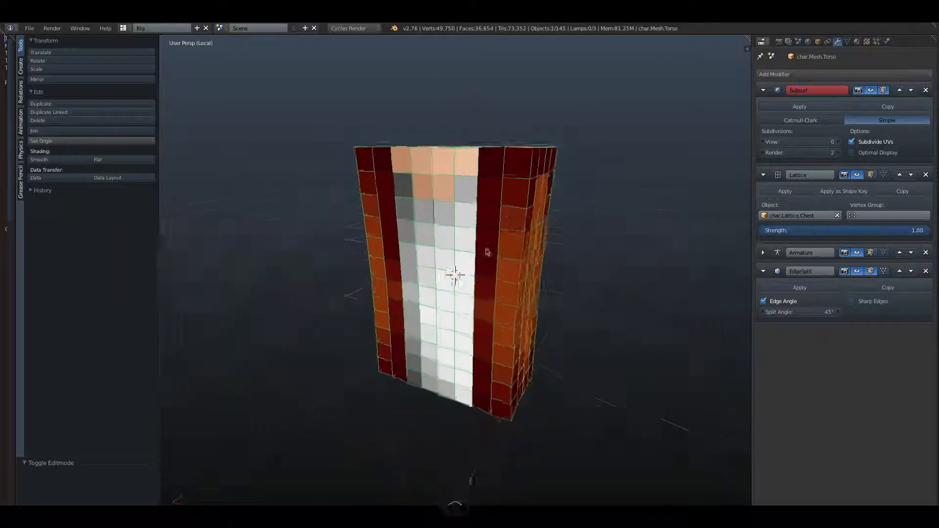
Step: Add a Solidify modifier and an additional Edge Split modifier to the separated dark red jacket strips
right_click(499, 203)
scroll(500, 204, up, 3)
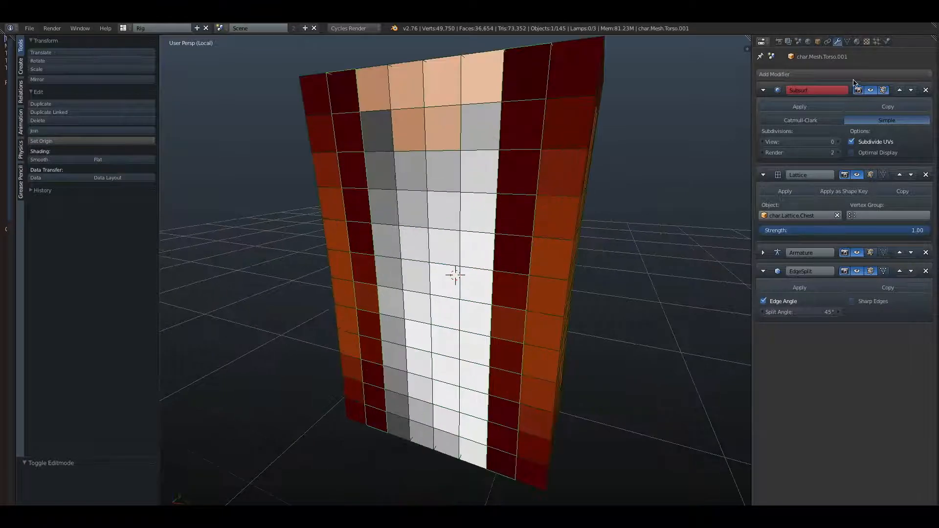
click(853, 76)
click(754, 231)
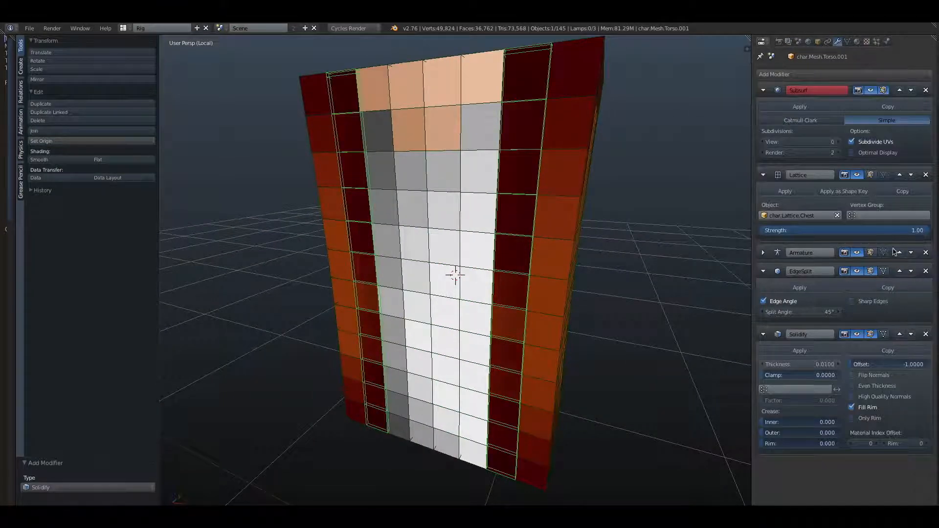
click(860, 73)
click(754, 152)
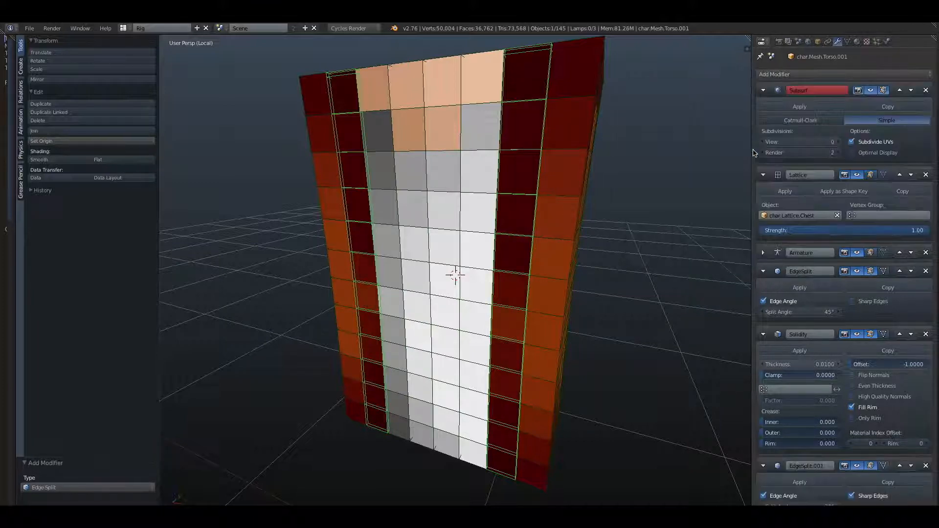
Step: Set the jacket strips' Solidify thickness to -0.028 and keep the second Edge Split modifier below Solidify
scroll(670, 186, down, 1)
middle_drag(667, 187, 647, 181)
drag(807, 367, 779, 367)
middle_drag(747, 360, 800, 347)
drag(781, 364, 776, 364)
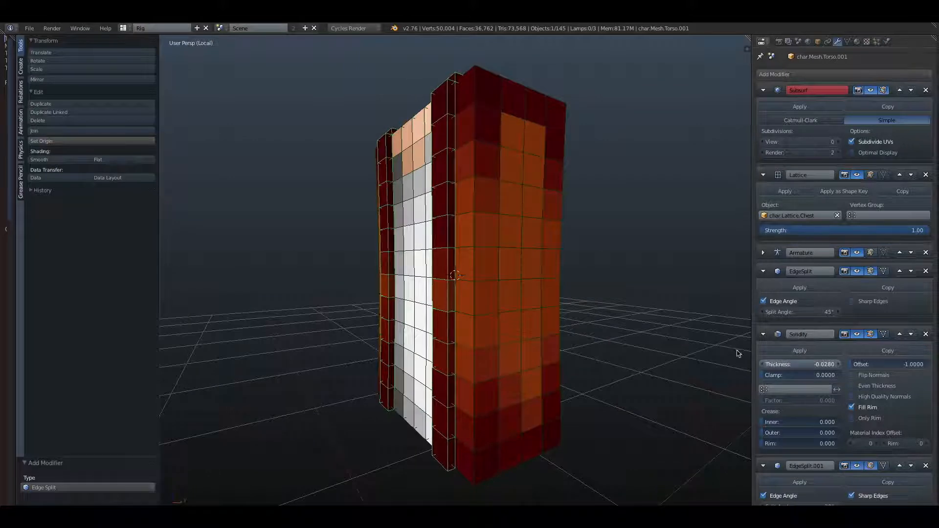
middle_drag(433, 237, 486, 240)
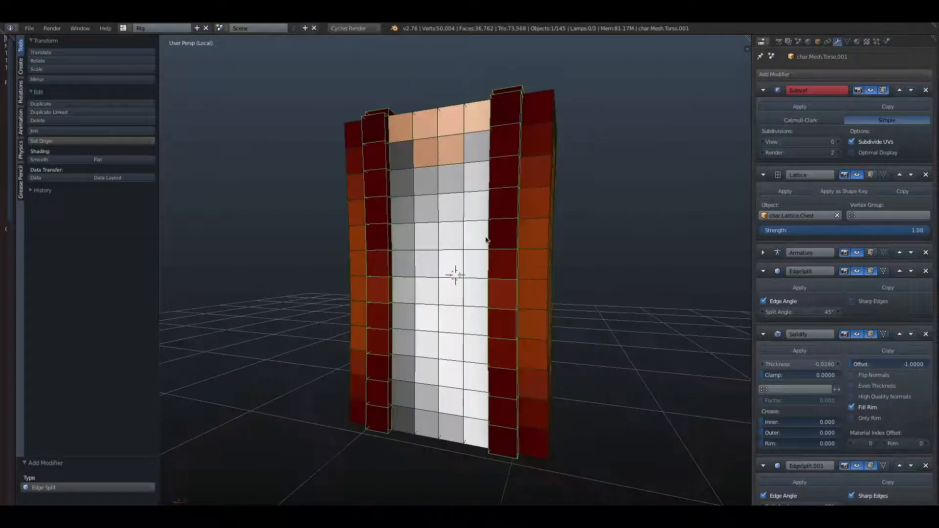
click(900, 466)
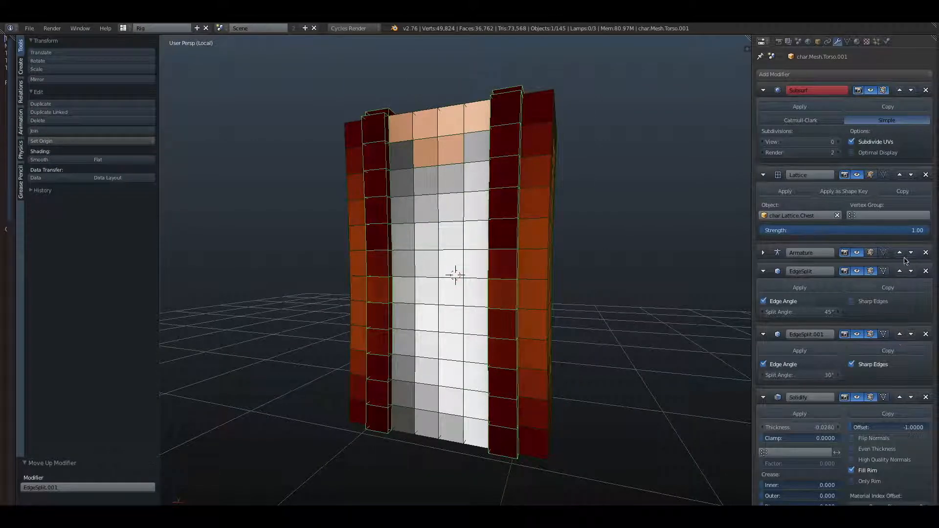
click(910, 334)
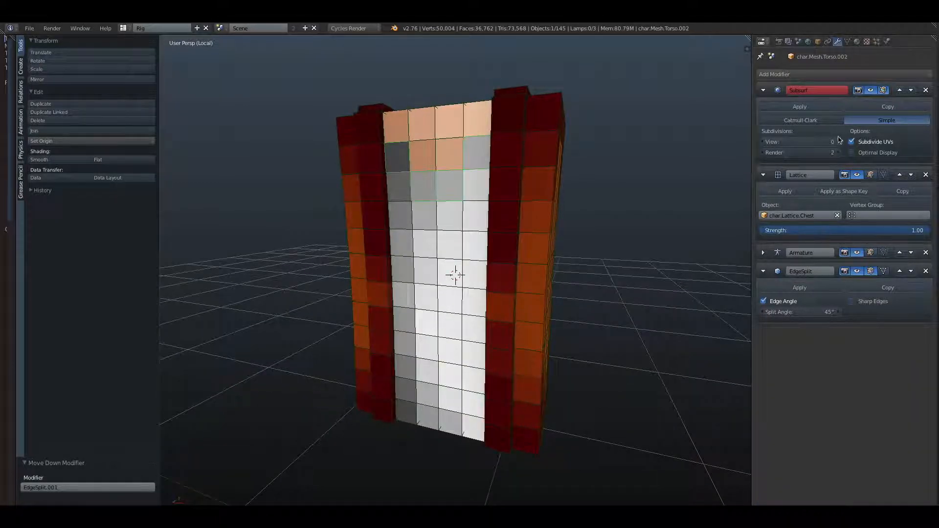
Step: Add Solidify and Edge Split modifiers to the separated grey neckline faces and thicken them outward with a negative thickness
click(830, 75)
click(753, 219)
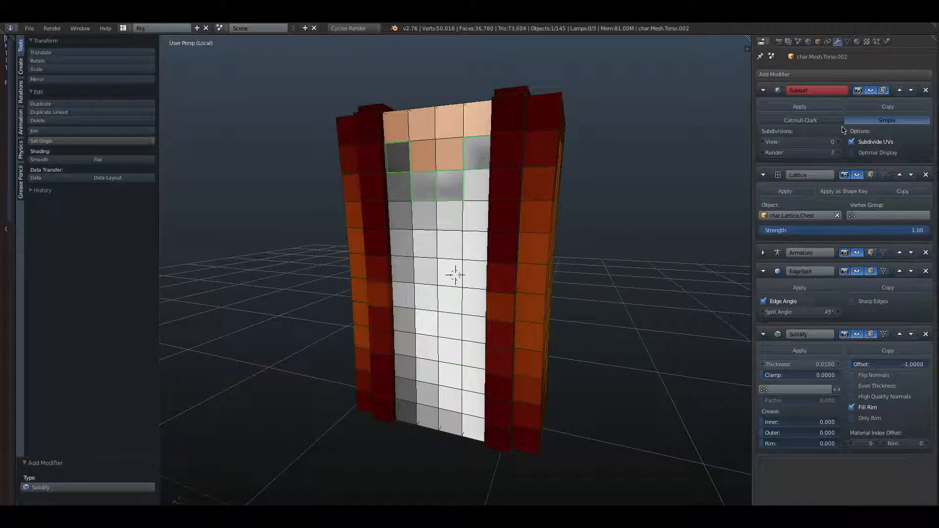
click(827, 74)
click(746, 151)
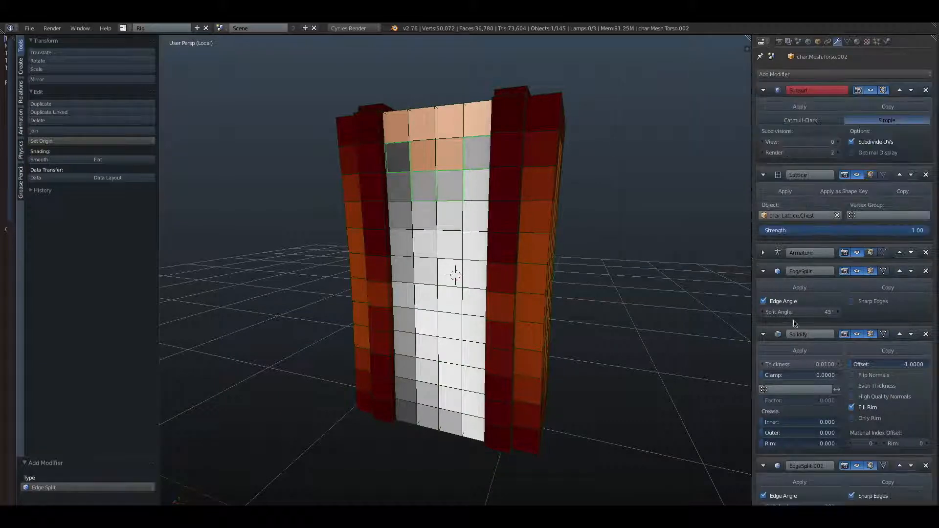
drag(827, 365, 815, 364)
middle_drag(609, 256, 548, 282)
mouse_move(787, 375)
mouse_down()
mouse_move(832, 375)
mouse_move(784, 367)
mouse_up()
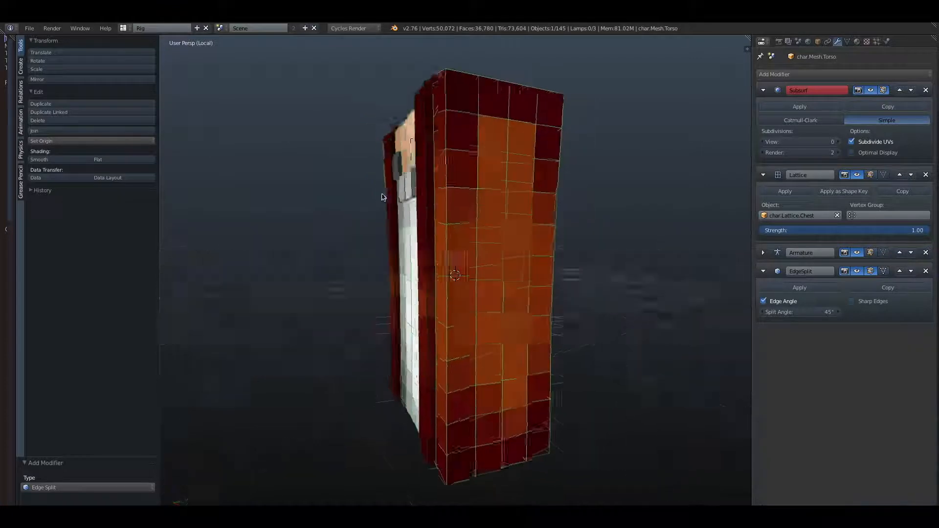
middle_drag(392, 189, 414, 186)
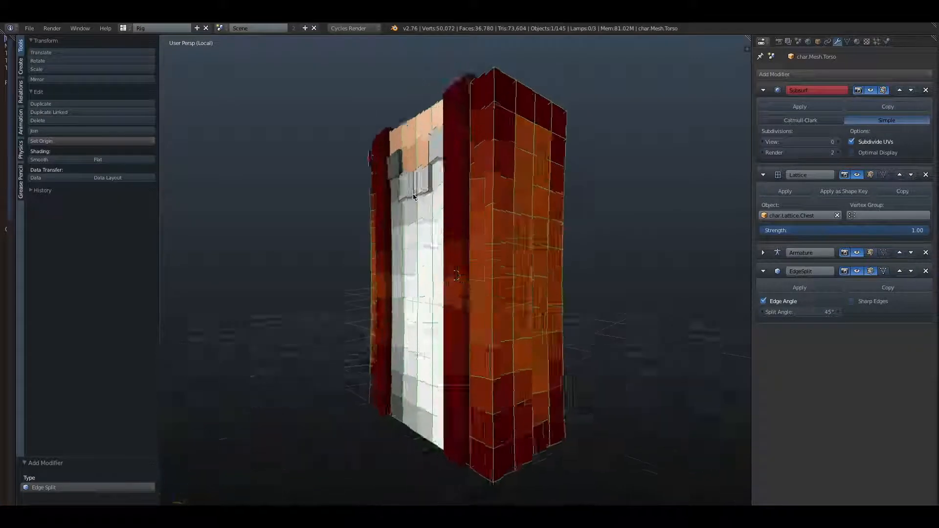
Step: Try to thicken the whole back emblem with a Solidify modifier followed by an Edge Split modifier
scroll(508, 203, down, 3)
middle_drag(522, 207, 422, 219)
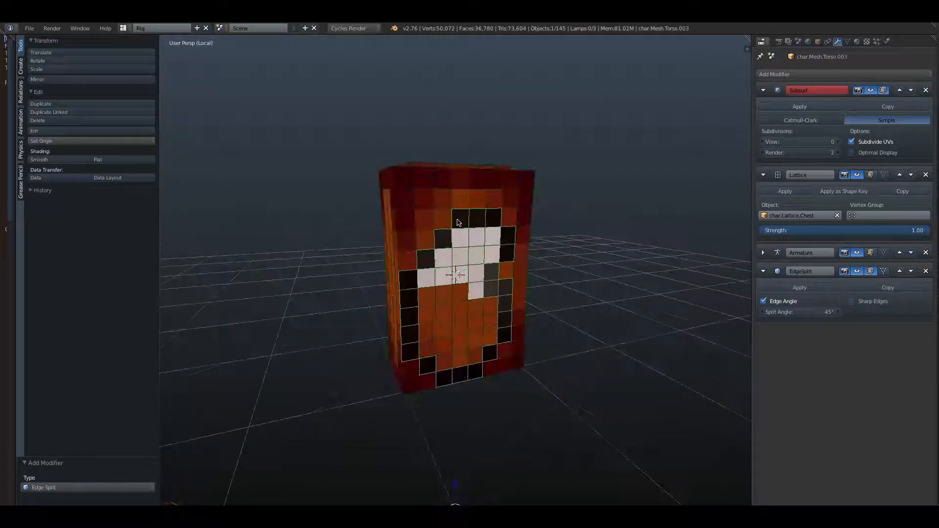
click(822, 74)
key(Escape)
click(810, 76)
click(731, 225)
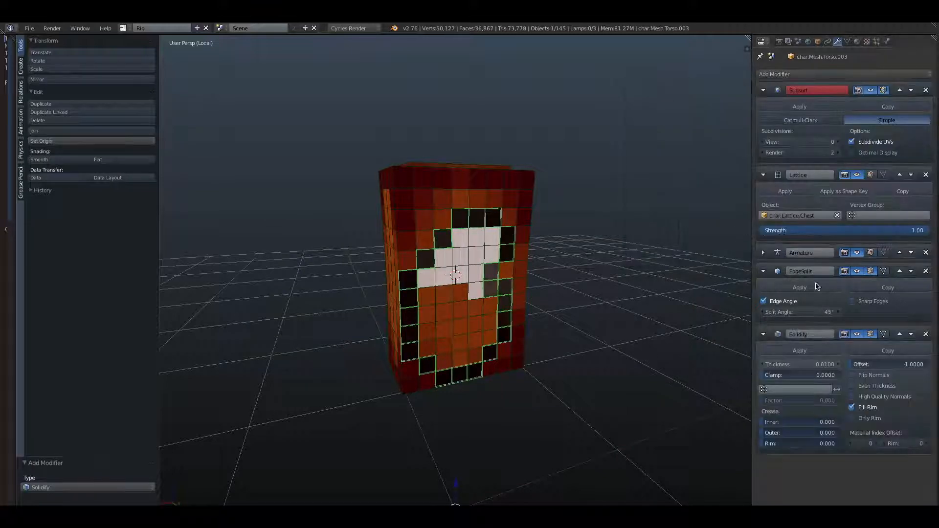
click(809, 74)
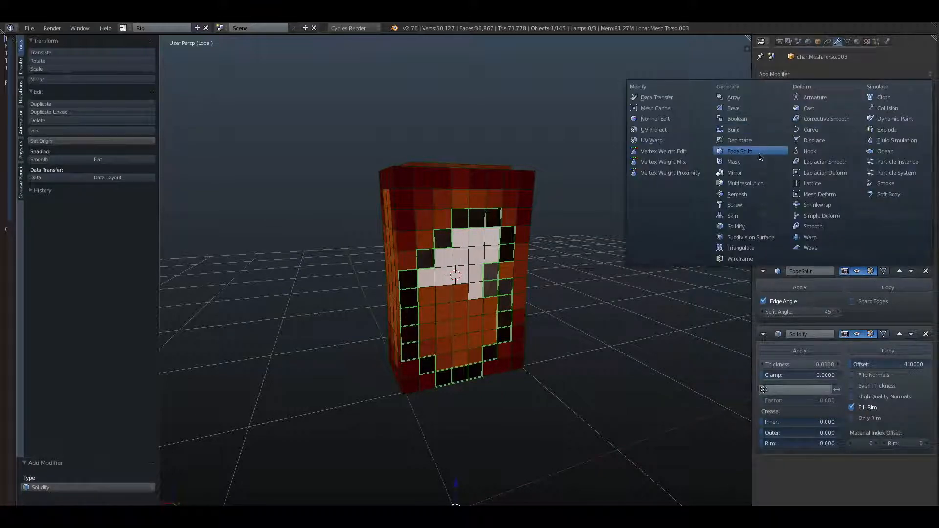
click(734, 153)
drag(823, 367, 807, 367)
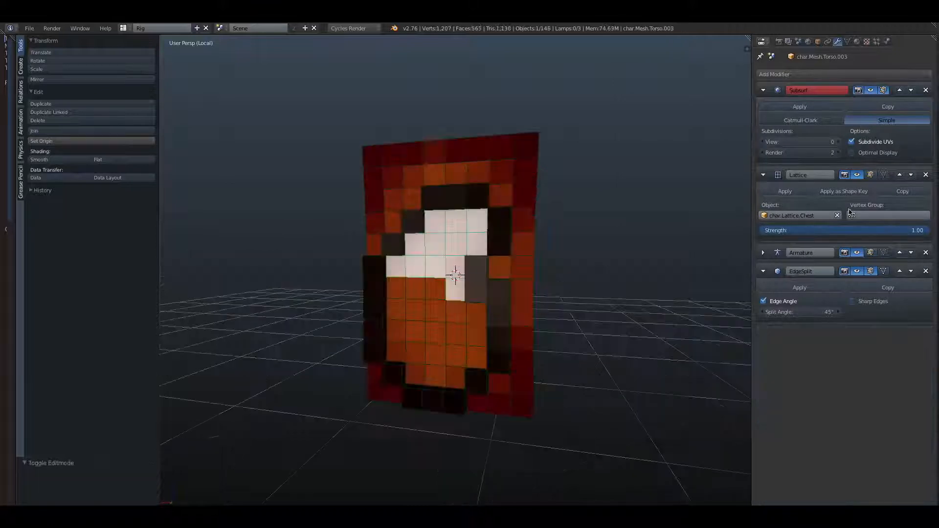
Step: Add Solidify and Edge Split modifiers to the white part of the back emblem and thicken it outward with a negative thickness
click(809, 74)
click(732, 225)
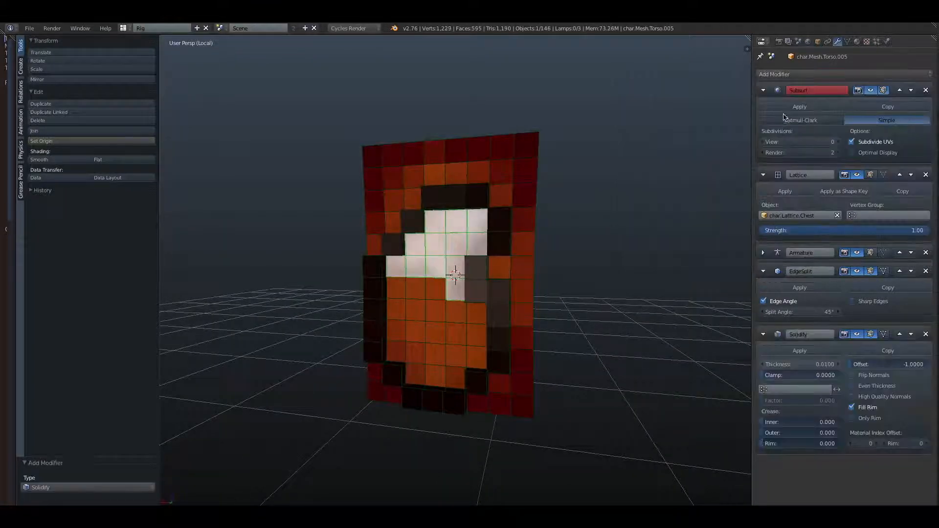
click(809, 74)
click(755, 151)
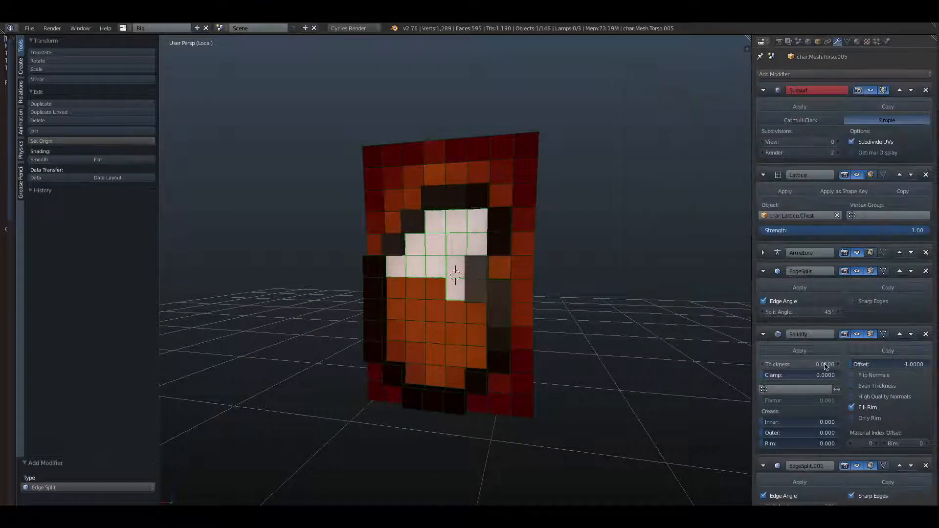
drag(828, 365, 814, 365)
middle_drag(560, 297, 461, 271)
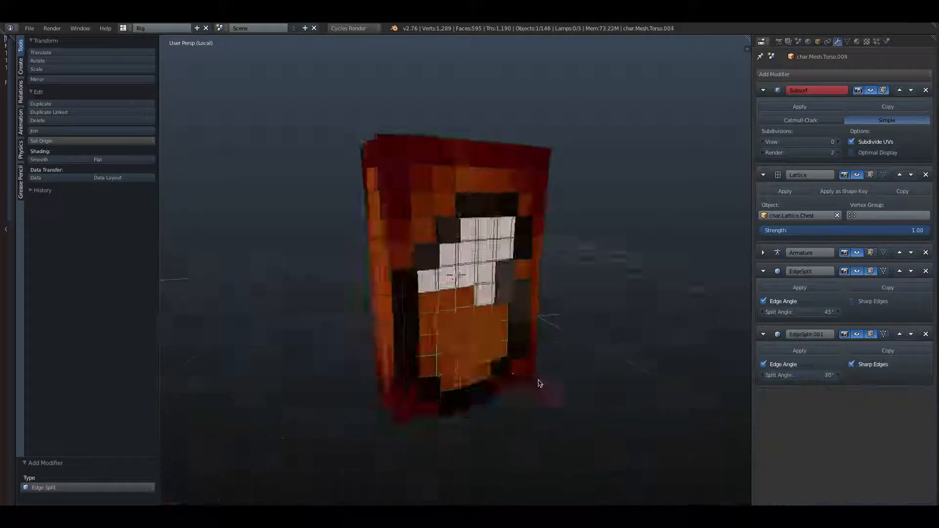
Step: Switch the rig to Preview mode and examine the thickened jacket, cuffs, neckline and the legs from several angles
middle_drag(582, 368, 578, 329)
scroll(572, 337, up, 3)
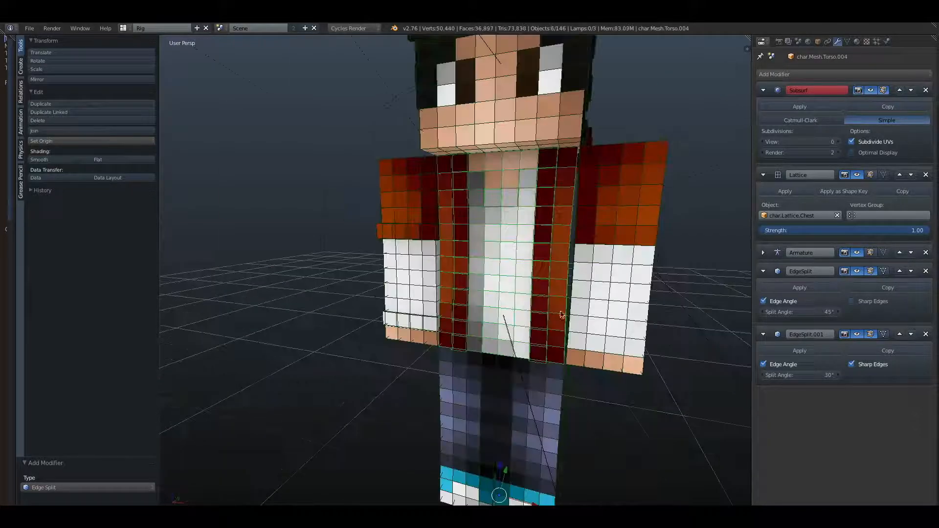
scroll(562, 271, up, 3)
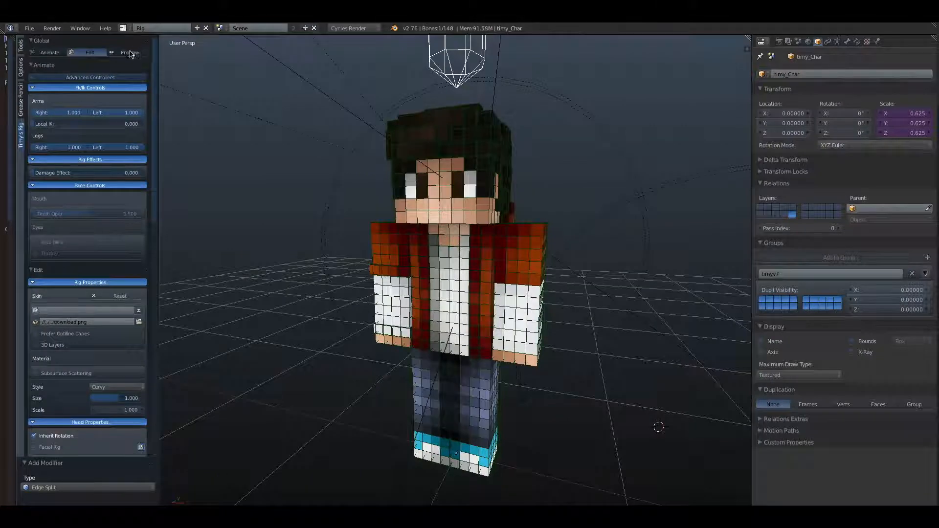
click(131, 53)
scroll(469, 149, up, 3)
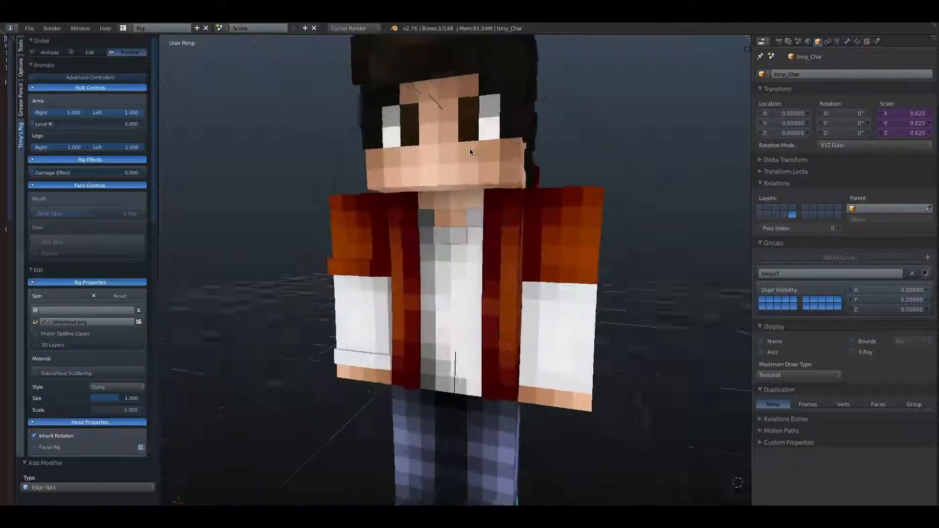
mouse_move(470, 149)
middle_down()
mouse_move(509, 142)
mouse_move(576, 165)
mouse_move(510, 158)
mouse_move(507, 145)
mouse_move(483, 149)
middle_up()
scroll(507, 145, down, 1)
scroll(507, 145, up, 2)
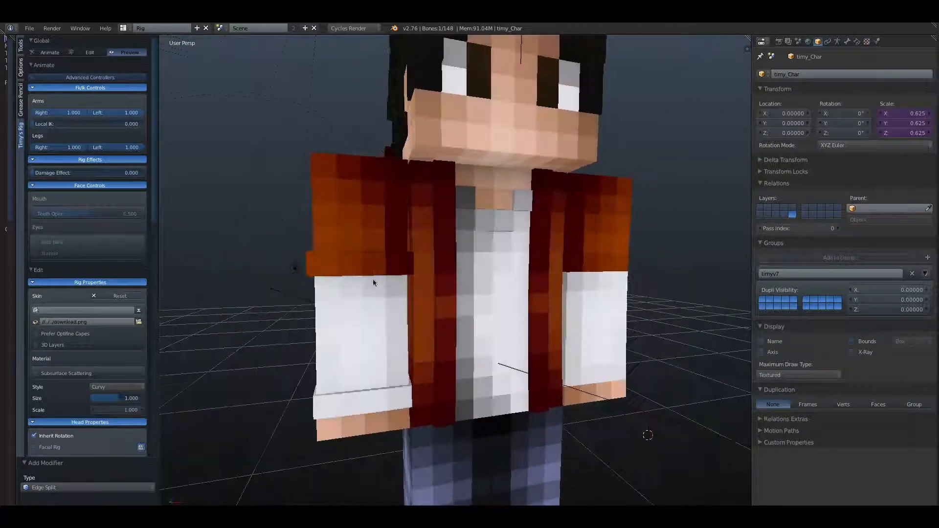
middle_drag(455, 287, 493, 245)
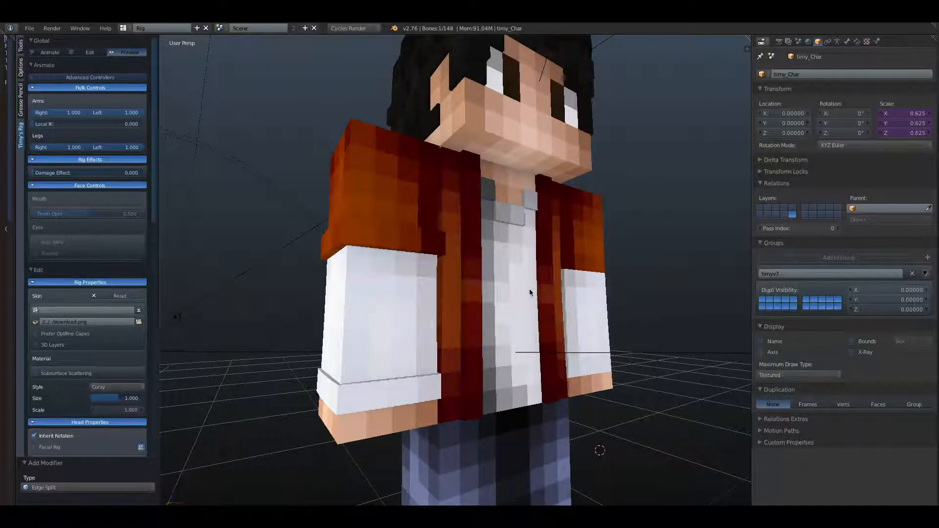
scroll(531, 296, up, 5)
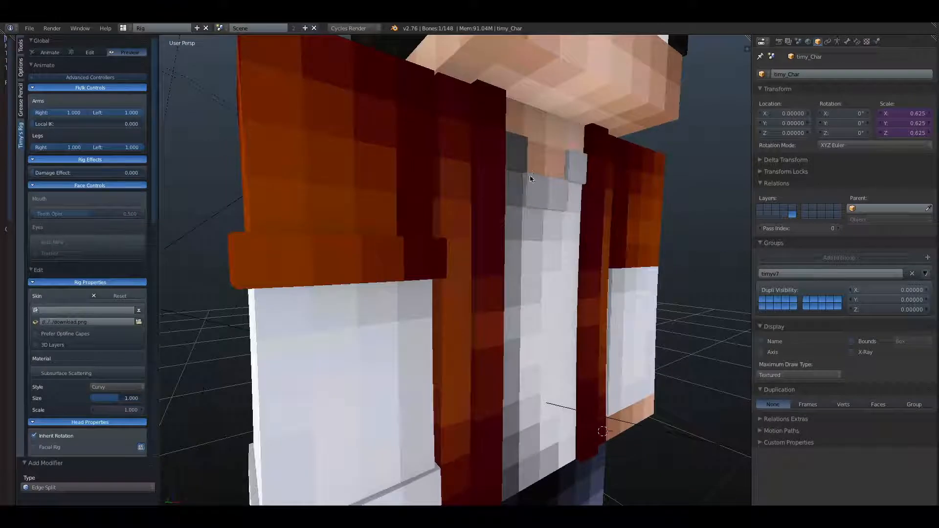
scroll(520, 218, down, 3)
middle_drag(581, 232, 524, 245)
scroll(524, 245, down, 1)
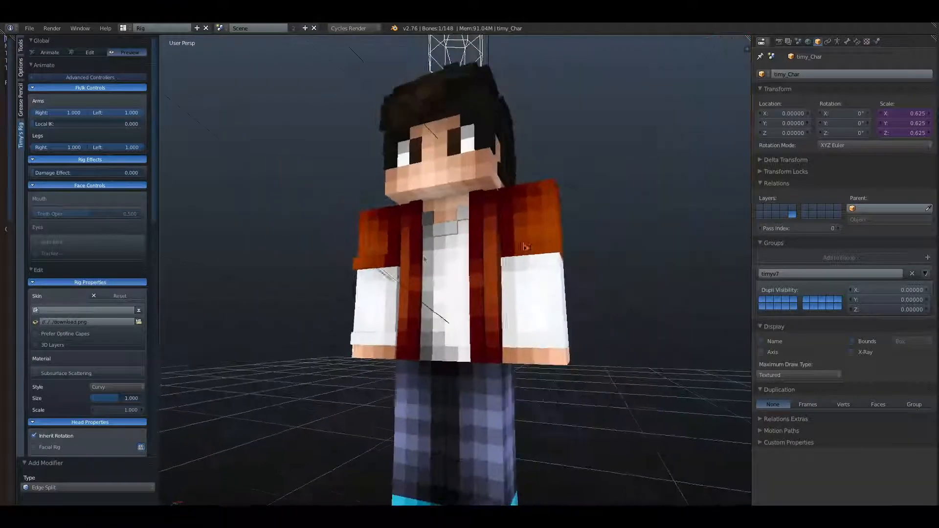
scroll(448, 260, up, 3)
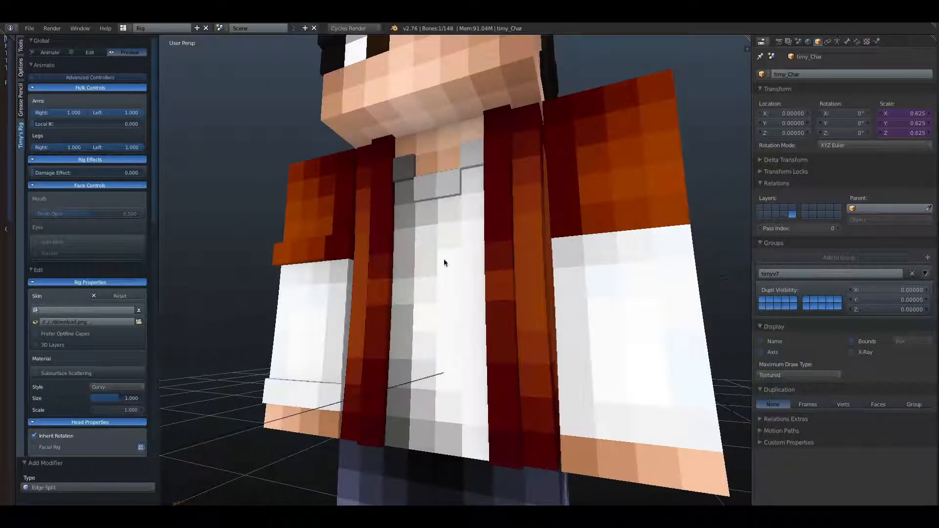
scroll(541, 318, down, 6)
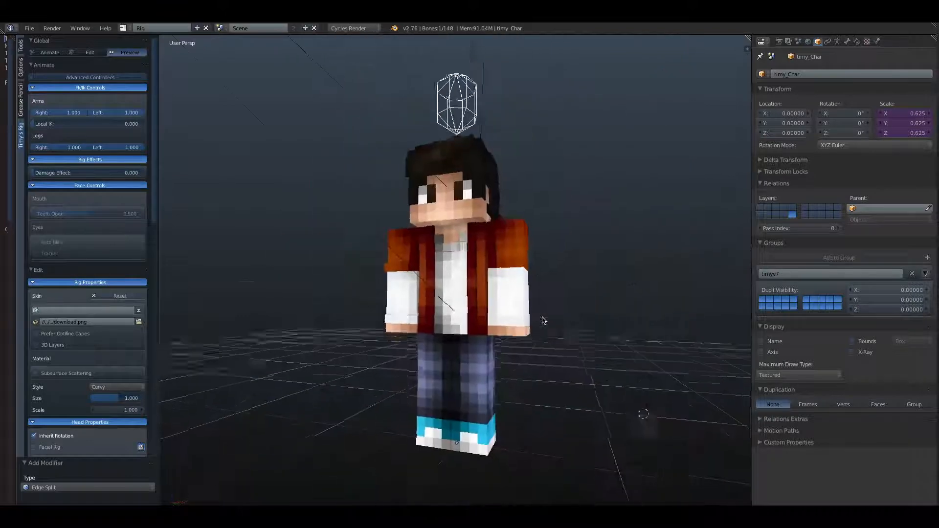
middle_drag(551, 367, 506, 363)
scroll(536, 356, down, 3)
scroll(551, 365, down, 2)
scroll(547, 304, up, 4)
scroll(531, 287, up, 4)
middle_drag(506, 363, 576, 331)
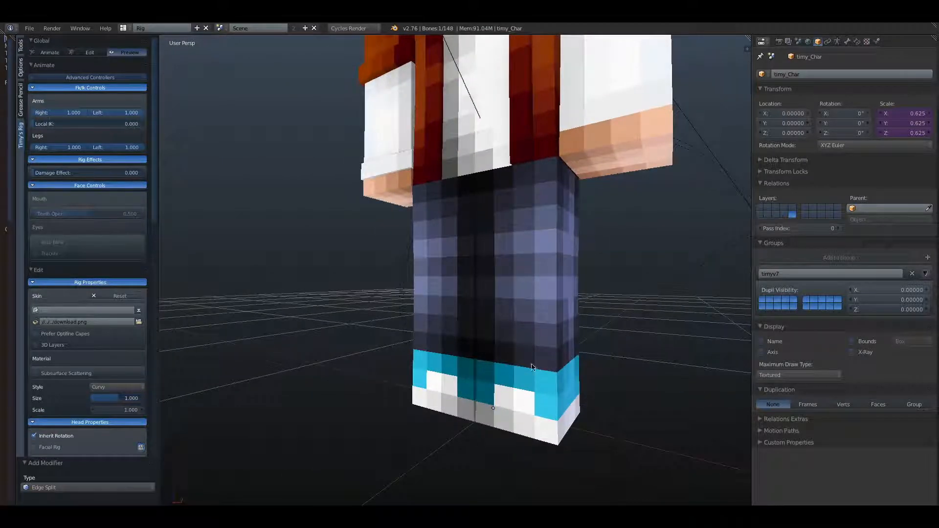
scroll(473, 304, down, 1)
Step: Return the rig to Edit mode and delete the outer layer meshes of both legs
click(84, 54)
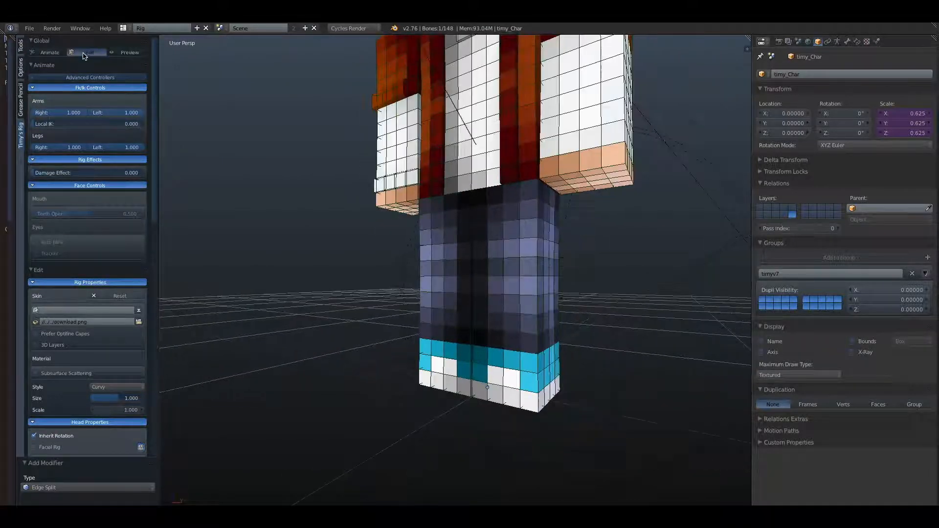
right_click(533, 284)
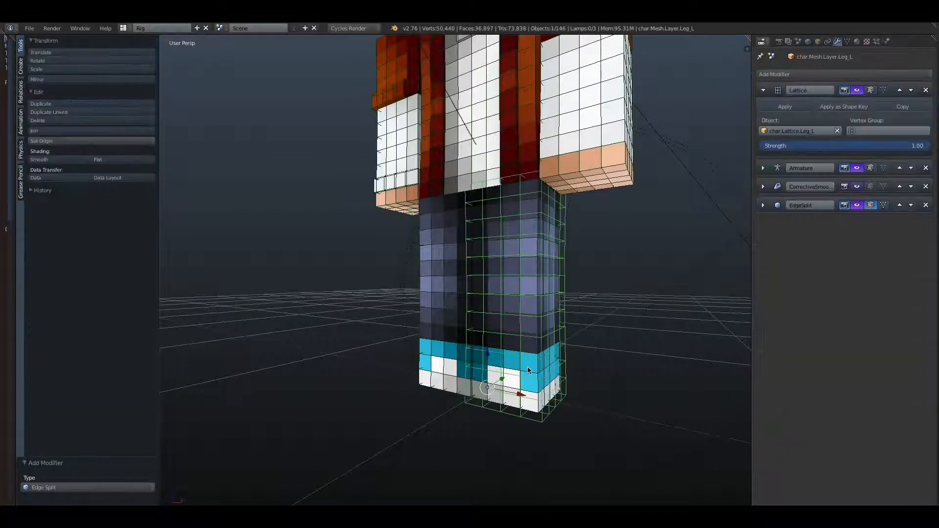
key(x)
click(537, 342)
right_click(444, 291)
key(x)
click(444, 291)
Step: Isolate the left leg mesh in local view and open it for face editing with nothing selected
right_click(552, 310)
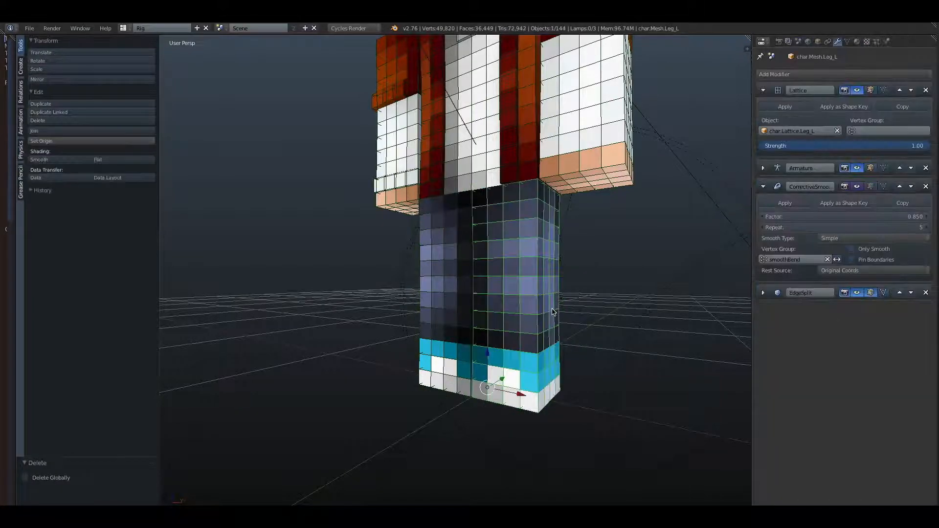
key(Tab)
key(KP_Divide)
key(a)
middle_drag(484, 342, 603, 325)
scroll(549, 323, down, 5)
scroll(528, 346, up, 5)
scroll(430, 346, down, 7)
middle_drag(528, 345, 411, 327)
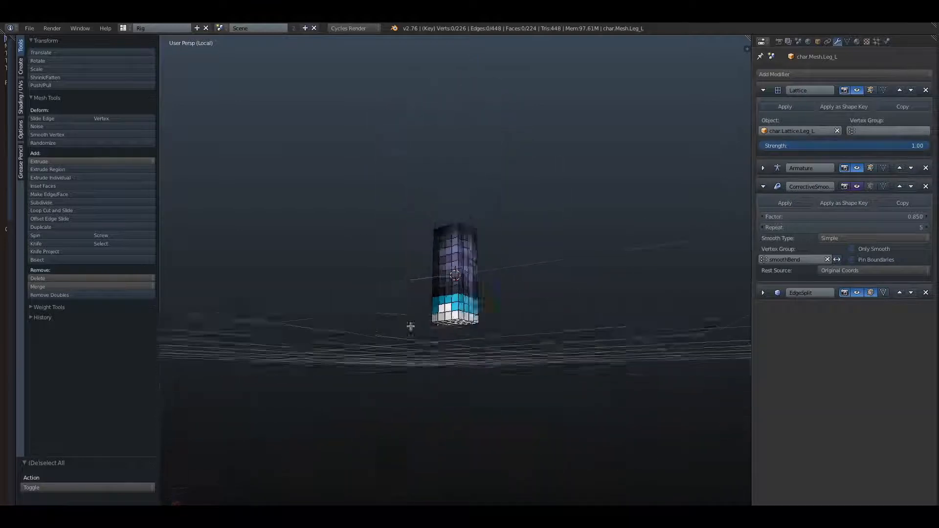
scroll(410, 326, up, 6)
scroll(327, 335, down, 5)
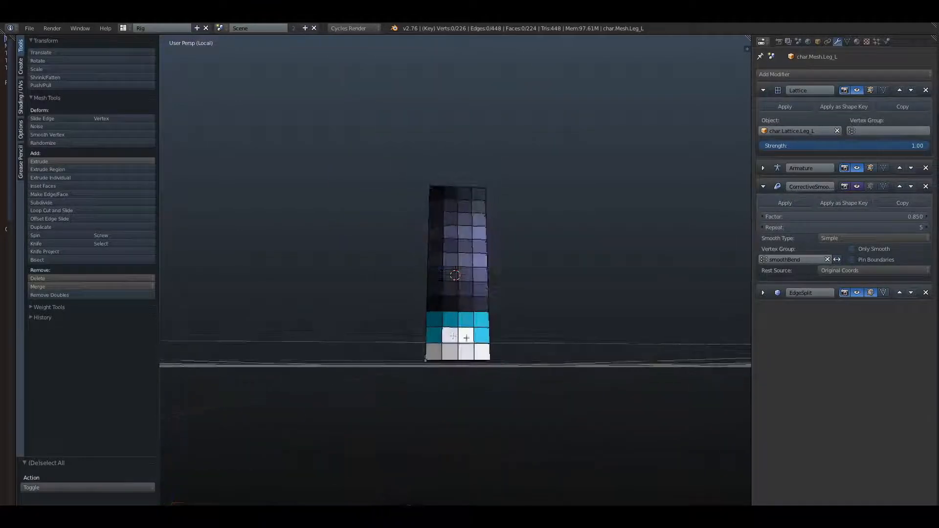
scroll(466, 337, up, 4)
Step: Select the cyan shoe faces all around the left leg and separate them into their own object
right_click(398, 388)
shift+right_click(439, 385)
shift+right_click(478, 387)
shift+right_click(507, 392)
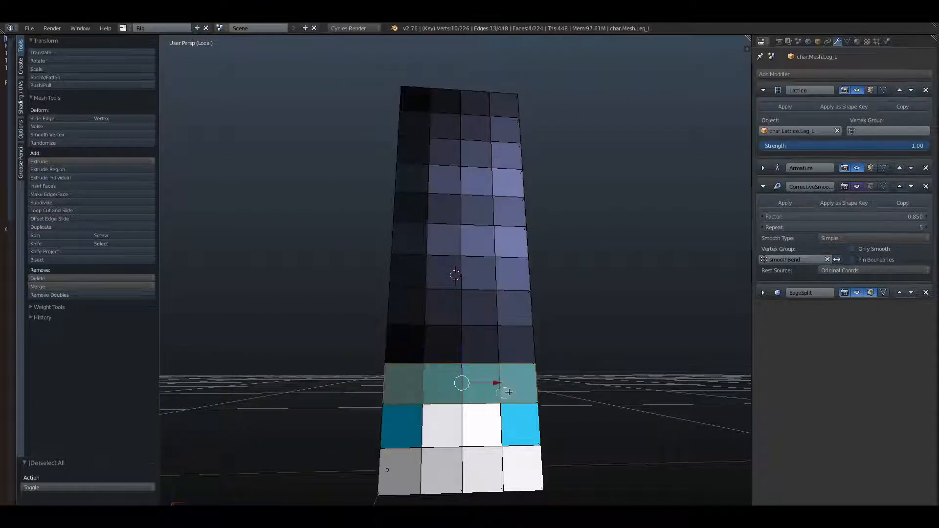
shift+right_click(400, 417)
shift+right_click(513, 426)
middle_drag(436, 423, 528, 395)
mouse_move(514, 389)
mouse_down()
mouse_move(498, 404)
mouse_move(411, 402)
mouse_up()
middle_drag(415, 401, 535, 407)
drag(535, 408, 386, 393)
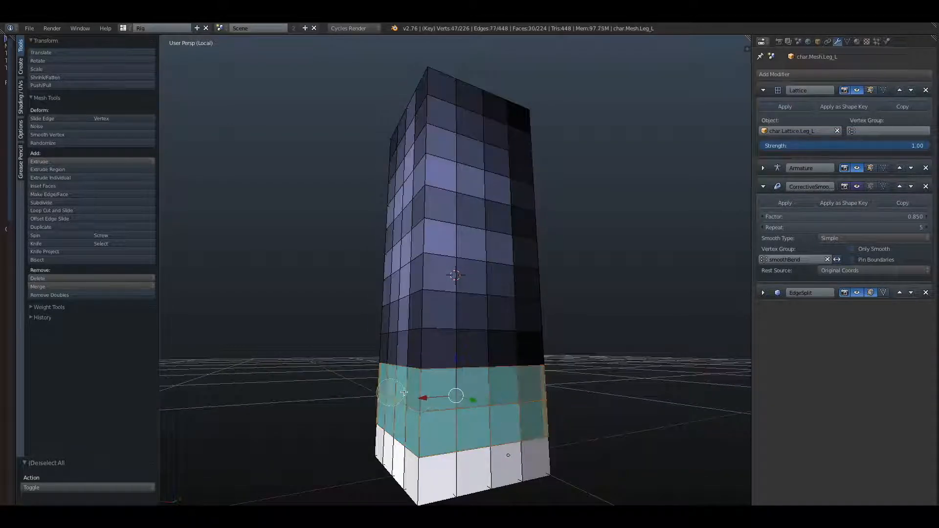
middle_drag(386, 393, 602, 404)
key(Tab)
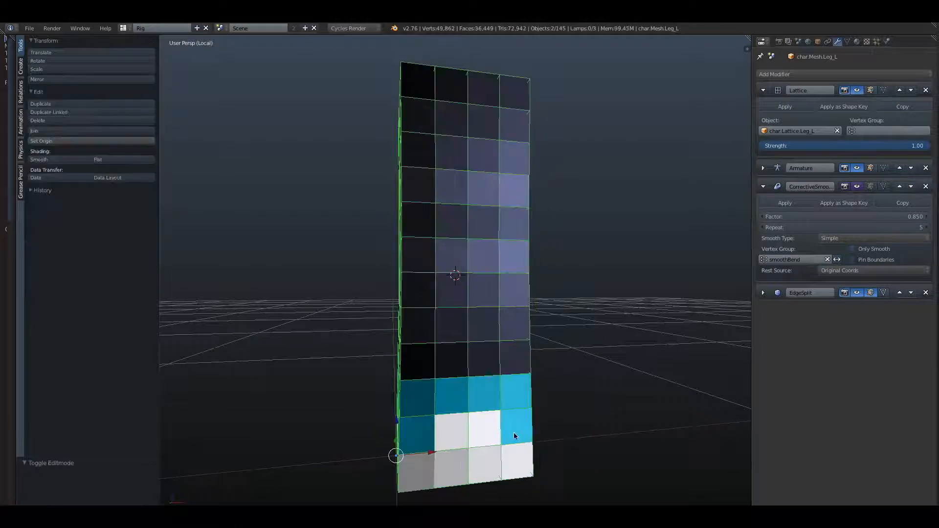
Step: Separate the two white faces on the front of the left shoe into their own object
key(Tab)
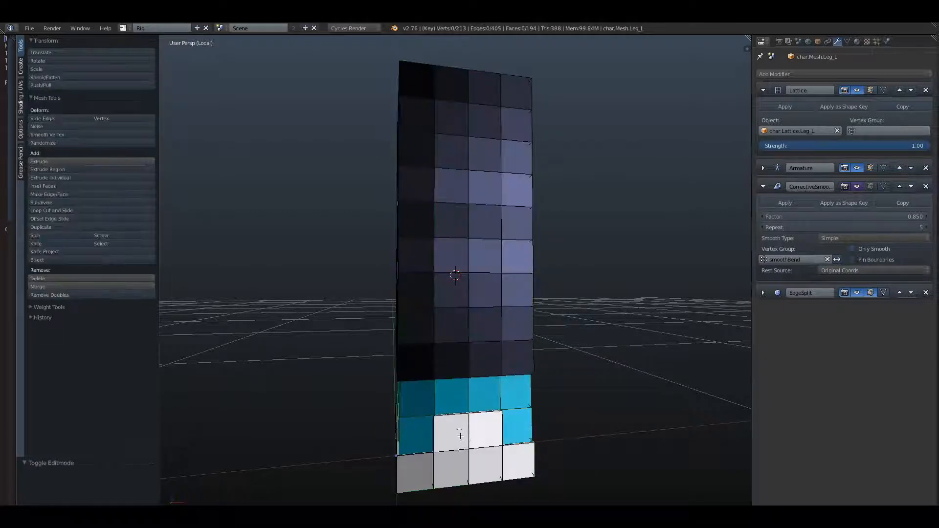
right_click(460, 435)
shift+right_click(479, 430)
key(x)
click(478, 425)
key(Tab)
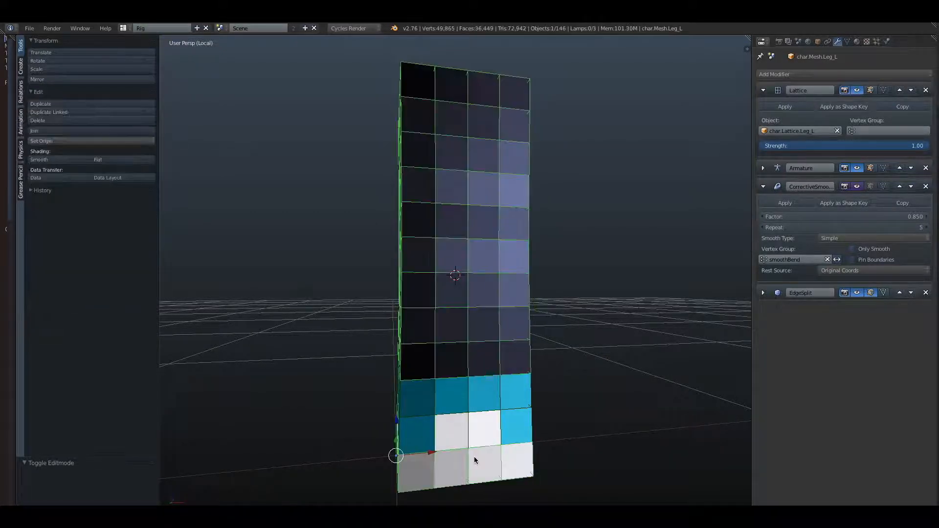
Step: Select the white and grey sole faces around the bottom of the left leg and separate them into their own object
key(Tab)
middle_drag(473, 461, 439, 463)
right_click(397, 456)
alt+right_click(430, 457)
shift+right_click(439, 462)
shift+right_click(473, 464)
shift+right_click(512, 464)
middle_drag(514, 463, 425, 462)
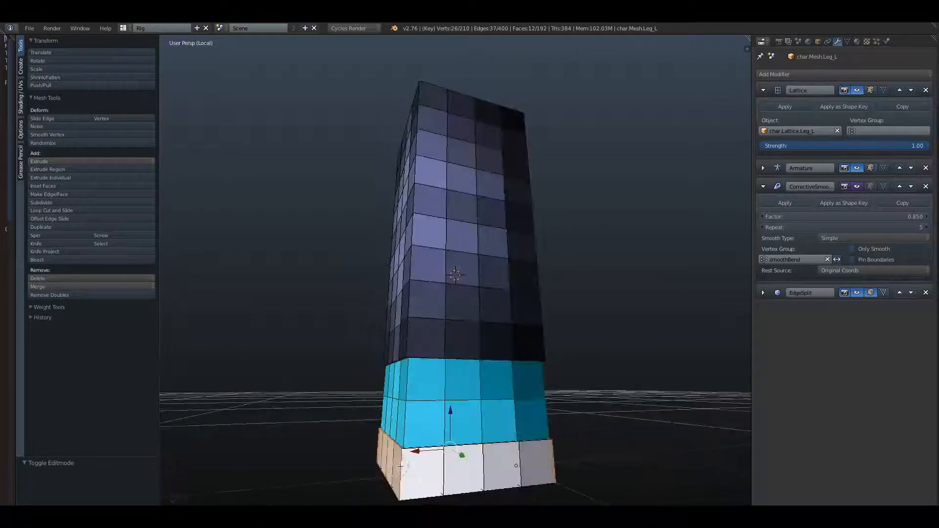
shift+right_click(462, 464)
shift+right_click(537, 460)
middle_drag(555, 457, 520, 398)
key(p)
click(505, 422)
key(Tab)
Step: Add a Solidify modifier with thickness -0.03 to the cyan shoe part and move Edge Split below it
right_click(468, 408)
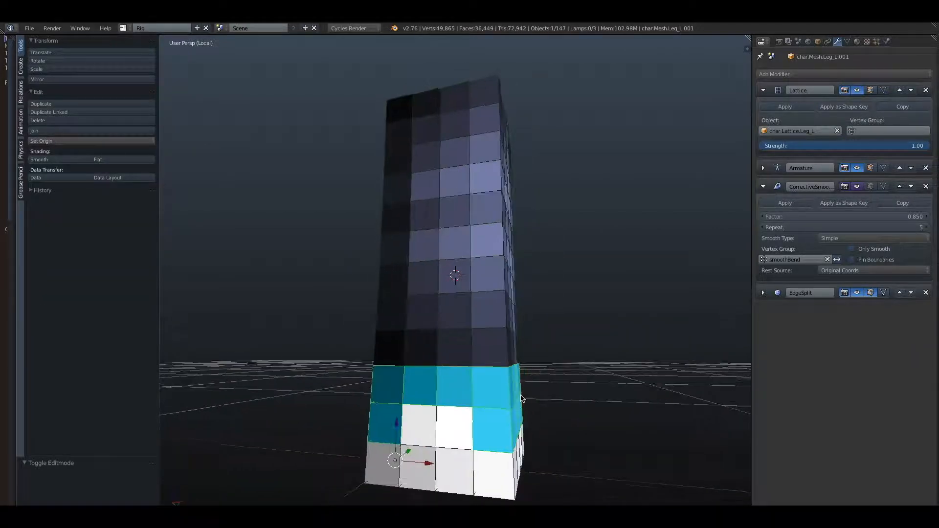
click(800, 74)
click(763, 226)
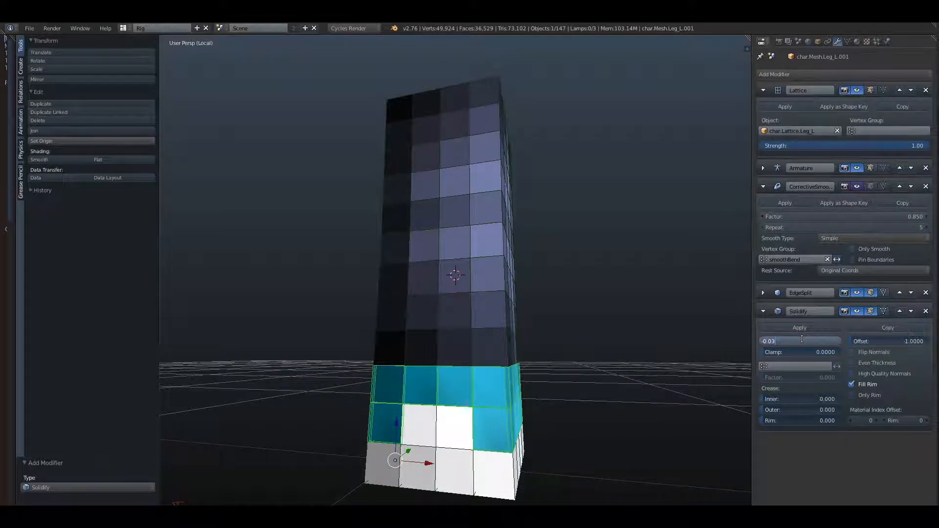
key(Return)
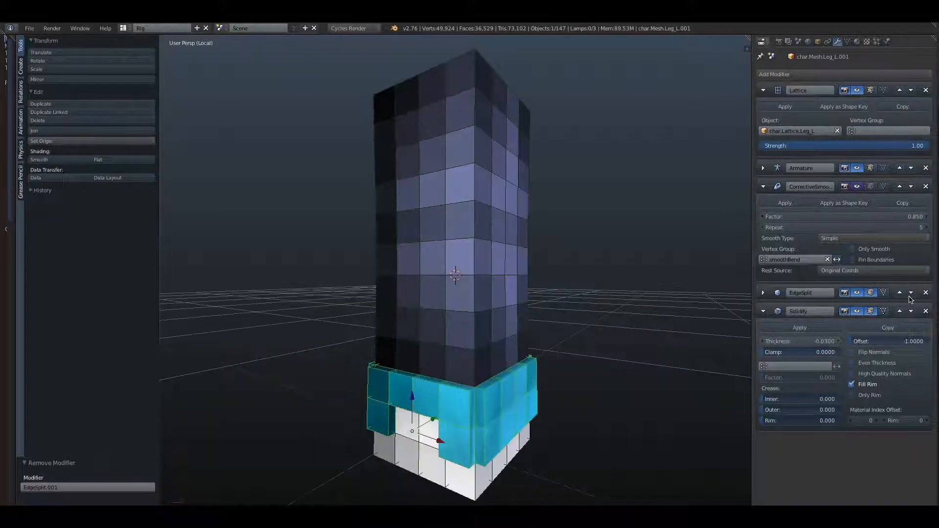
click(910, 292)
scroll(565, 325, down, 3)
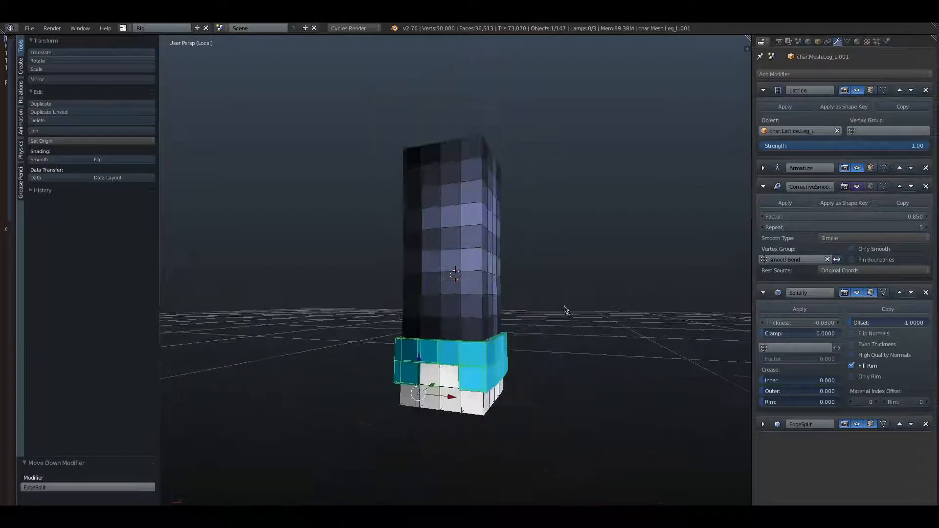
mouse_move(565, 308)
middle_down()
mouse_move(566, 299)
mouse_move(544, 342)
mouse_move(538, 314)
mouse_move(546, 324)
mouse_move(561, 297)
middle_up()
scroll(553, 313, up, 4)
Step: Add a Solidify modifier with thickness -0.05 to the shoe sole and move Edge Split below it
right_click(457, 361)
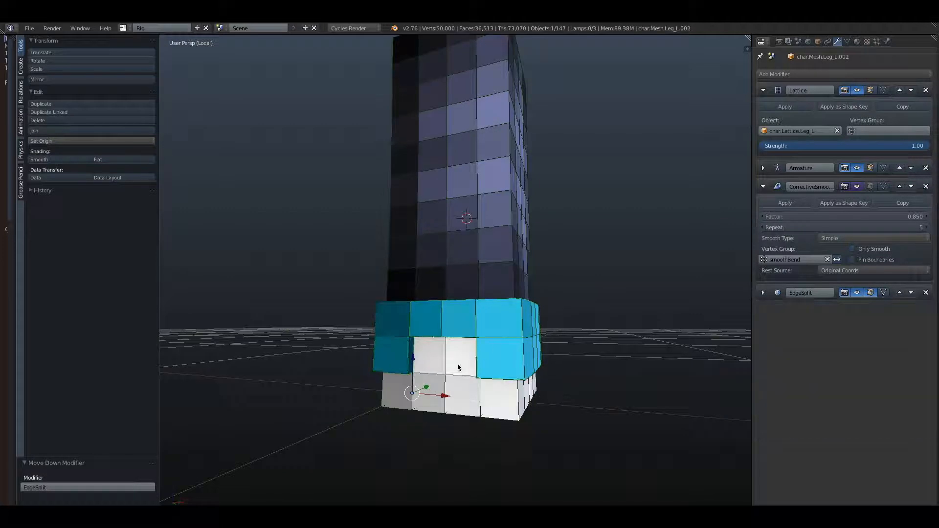
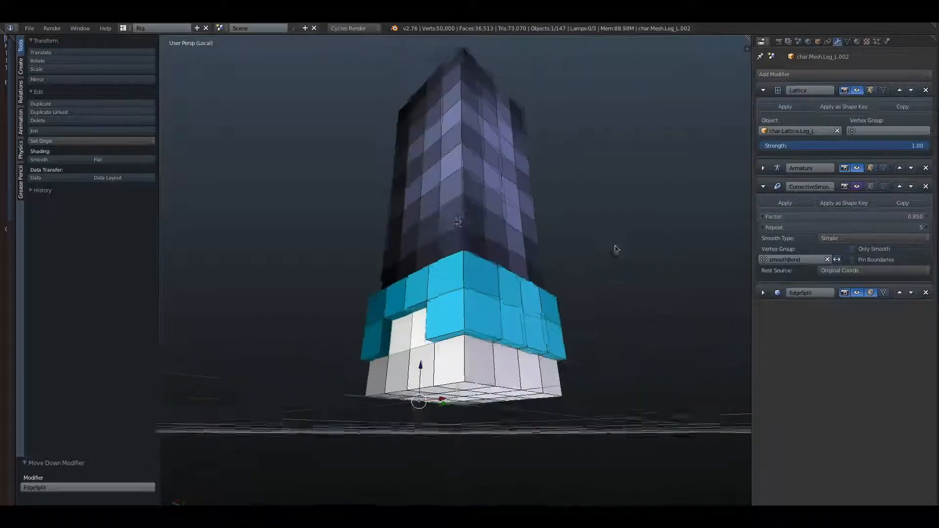
click(819, 74)
click(741, 226)
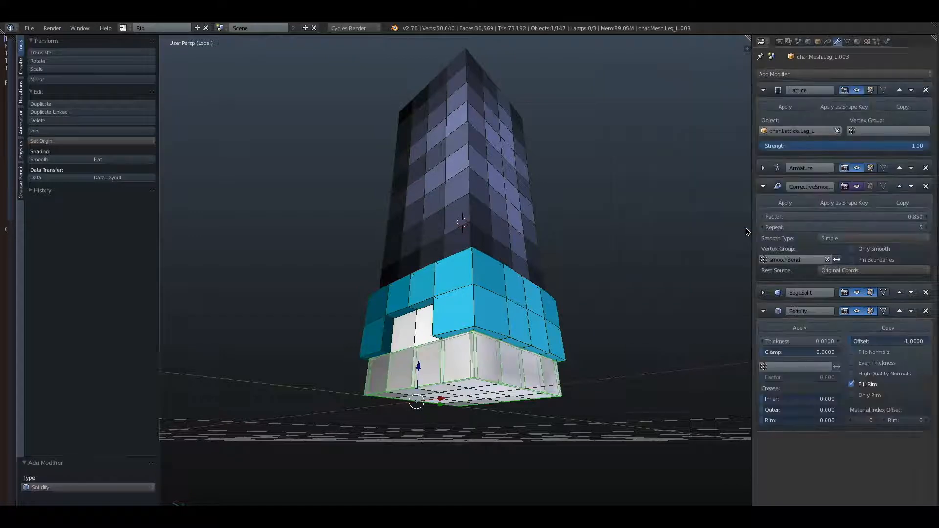
click(911, 293)
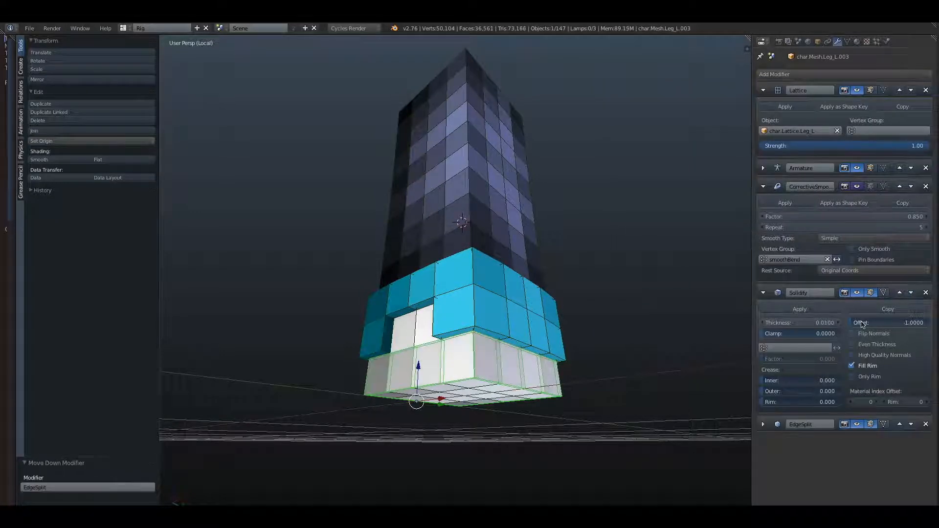
drag(803, 329, 799, 321)
click(799, 320)
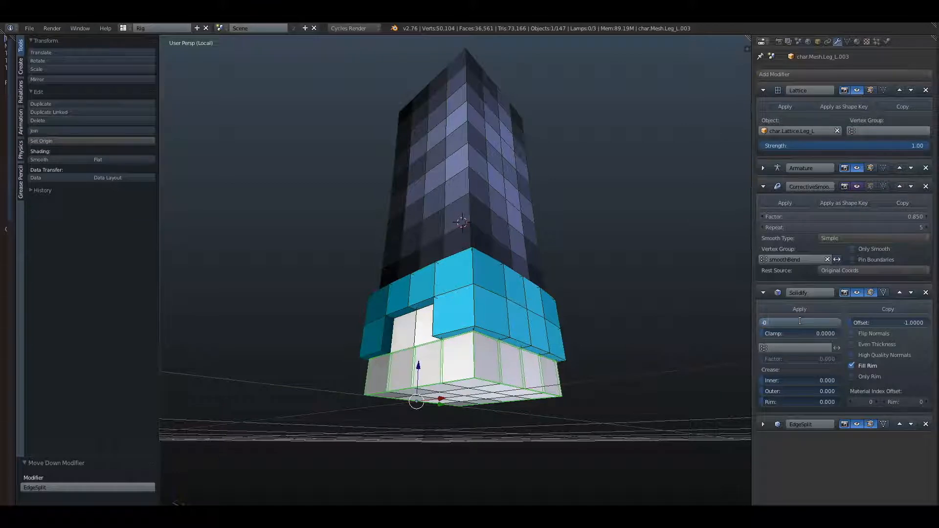
key(Return)
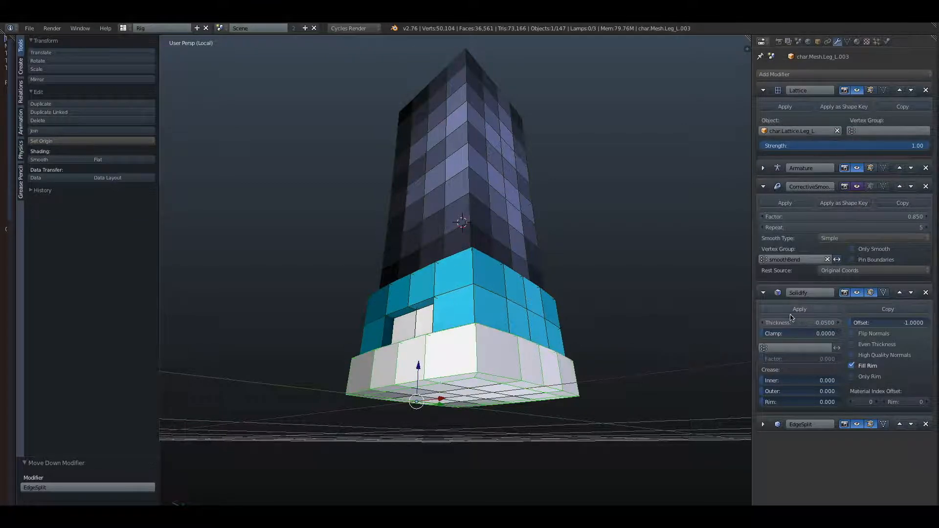
middle_drag(744, 342, 610, 330)
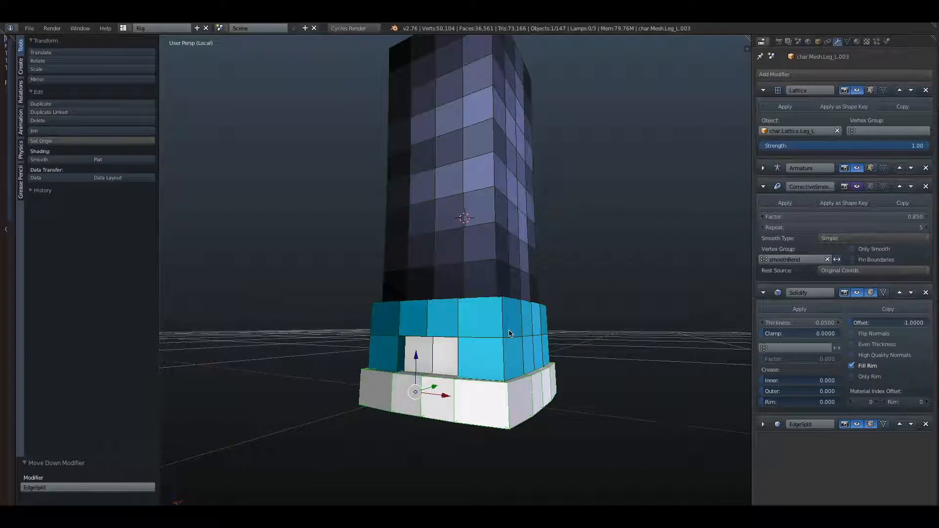
Step: Add a Solidify modifier with thickness -0.05 to the white front piece of the left shoe and move Edge Split below it
right_click(498, 372)
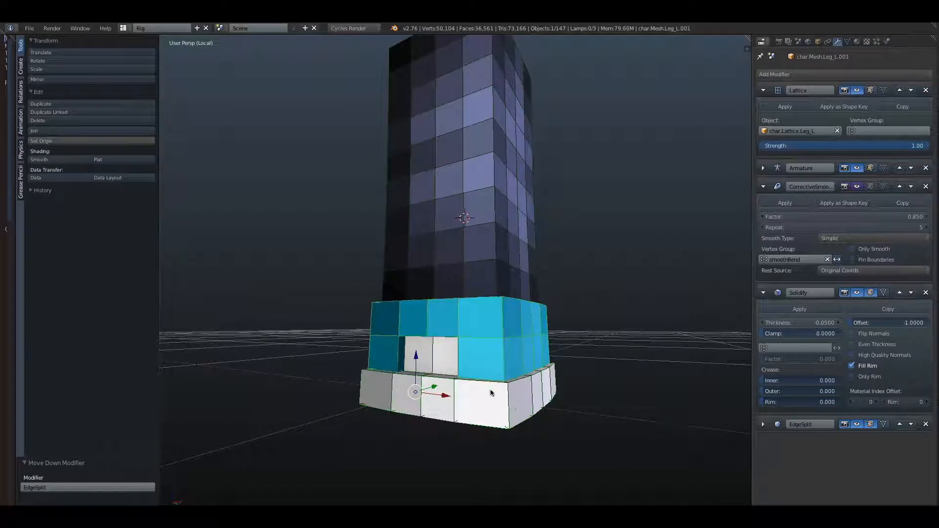
right_click(493, 391)
right_click(473, 236)
scroll(482, 245, down, 4)
middle_drag(482, 245, 459, 224)
scroll(459, 224, up, 5)
right_click(437, 341)
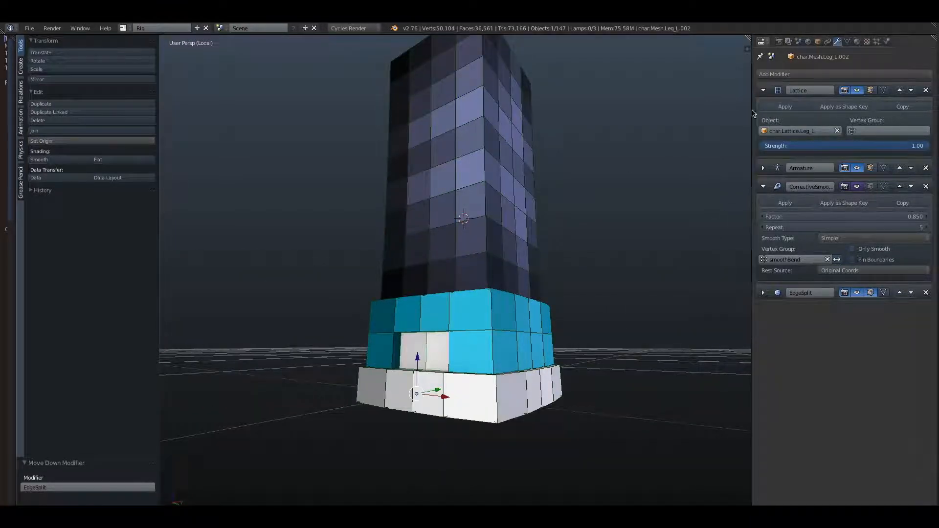
click(811, 76)
click(761, 228)
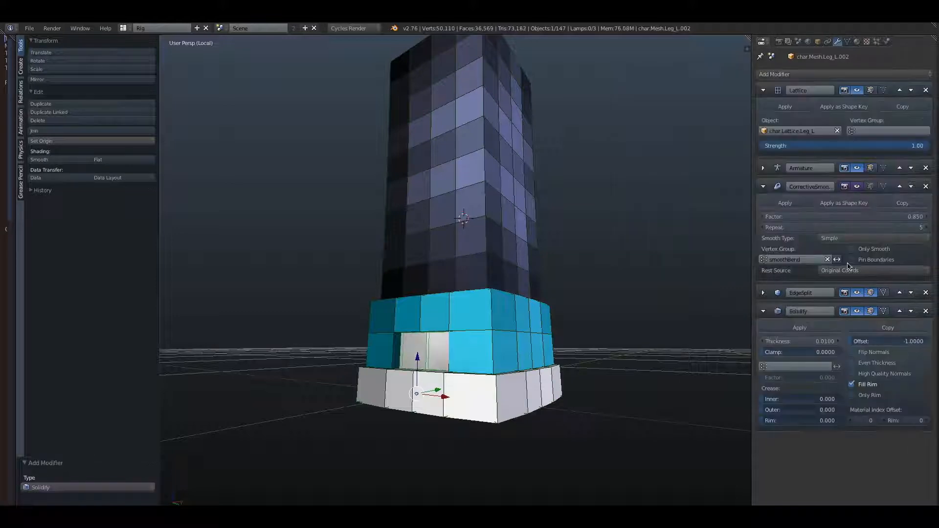
click(911, 293)
click(771, 323)
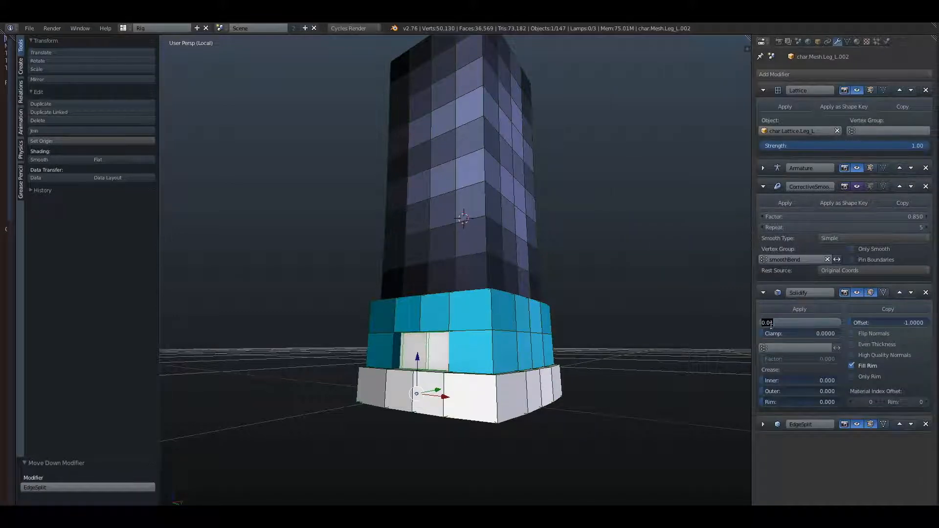
key(Return)
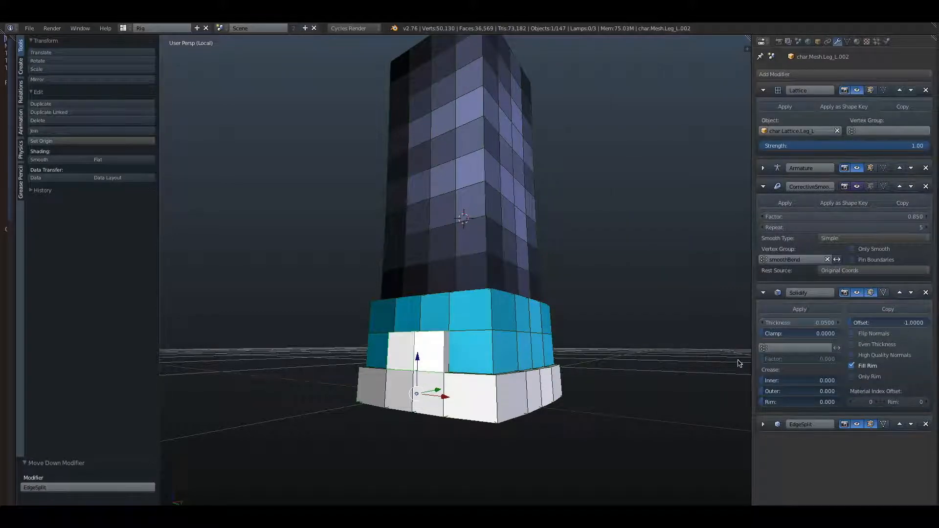
Step: Set the shoe sole's Solidify thickness to -0.055 and leave the isolated view
click(797, 323)
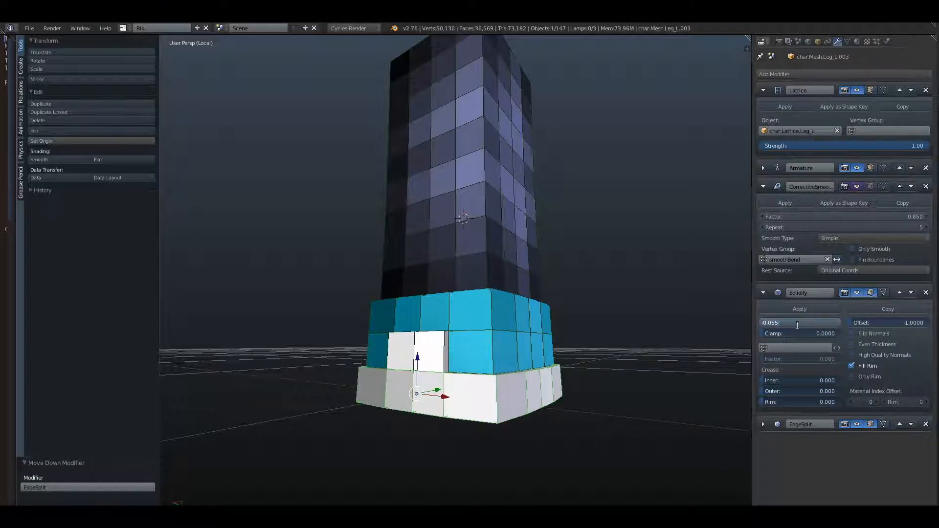
text(-0.055)
key(Return)
mouse_move(568, 330)
middle_down()
mouse_move(549, 360)
mouse_move(555, 344)
mouse_move(582, 334)
middle_up()
scroll(555, 343, down, 3)
key(KP_Divide)
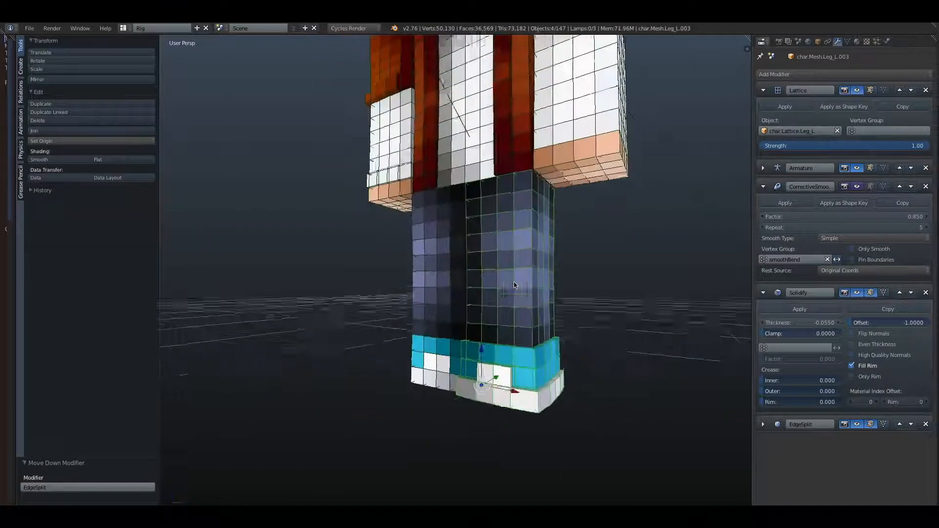
Step: Isolate the left leg in Edit Mode and circle-select scattered trouser faces on its back
right_click(507, 290)
scroll(518, 294, up, 4)
scroll(528, 297, down, 5)
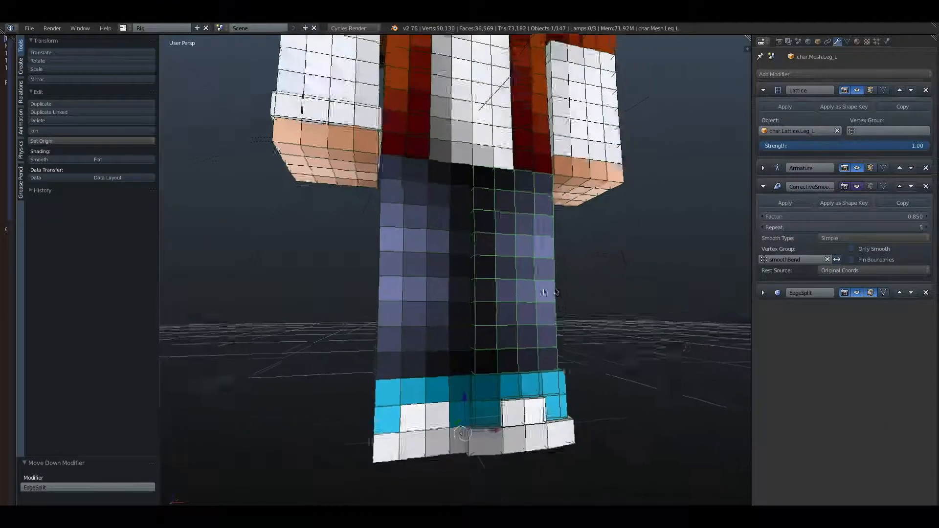
scroll(522, 289, up, 6)
key(Tab)
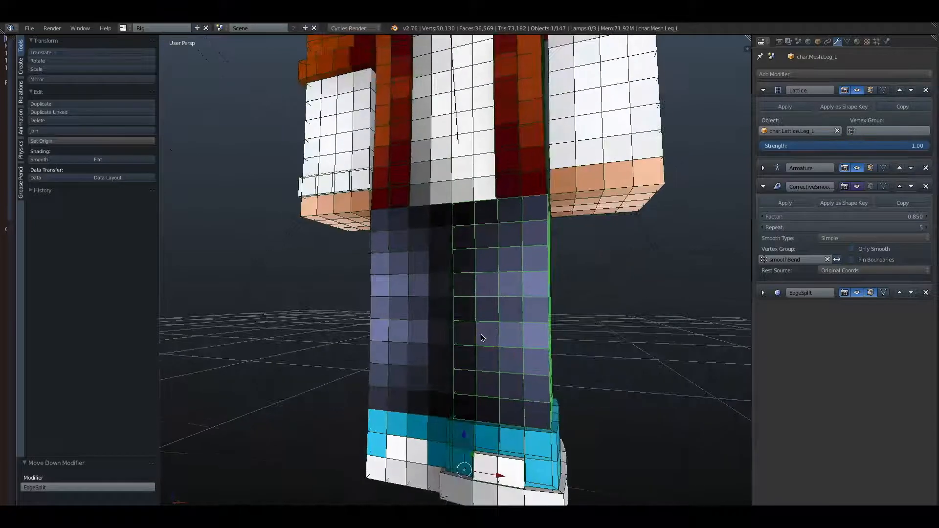
key(KP_Divide)
middle_drag(470, 312, 639, 323)
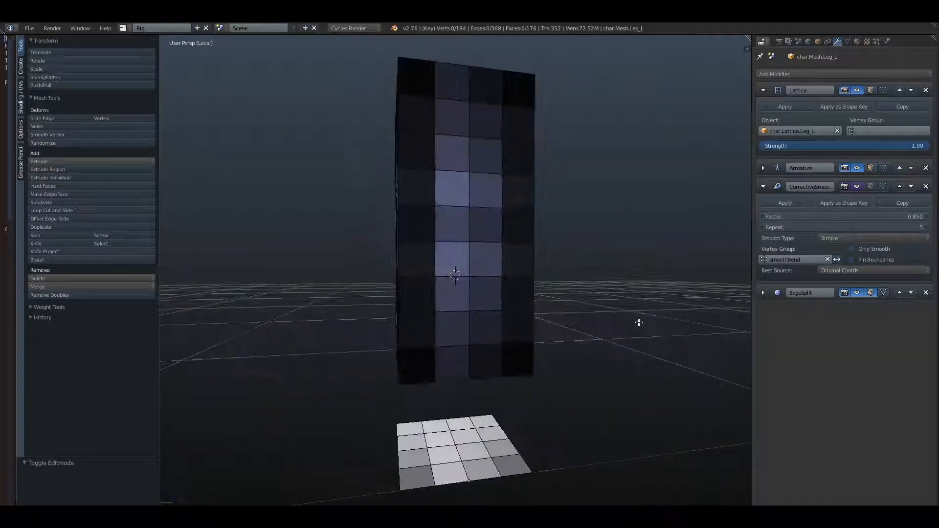
middle_drag(563, 288, 627, 283)
key(c)
drag(427, 149, 426, 177)
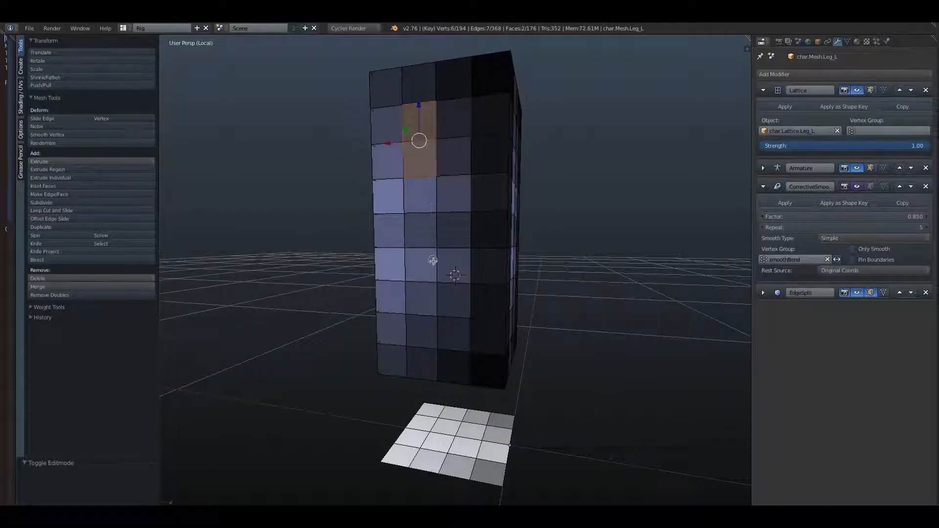
click(433, 261)
click(491, 163)
drag(486, 332, 454, 333)
right_click(482, 313)
Step: Add scattered faces on the inner side of the left leg to the selection
middle_drag(498, 307, 406, 293)
key(c)
click(422, 108)
click(511, 107)
click(420, 268)
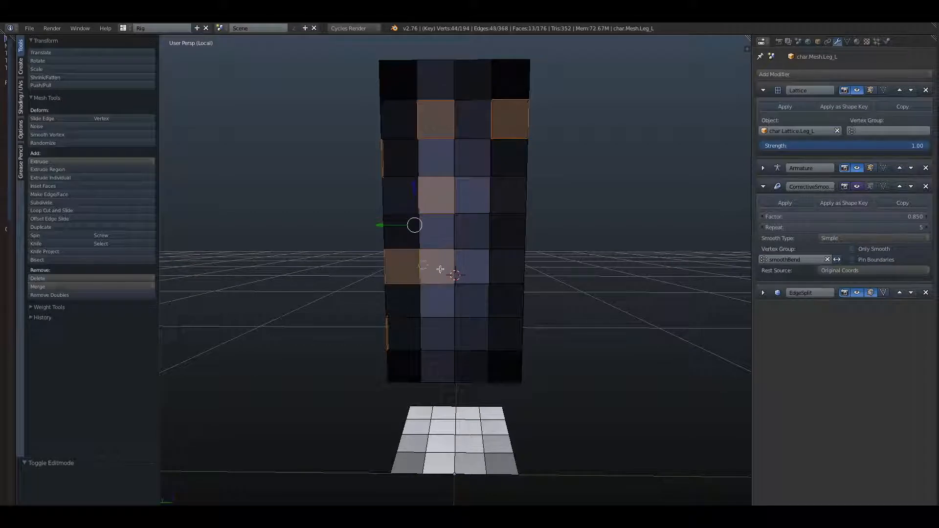
click(487, 300)
click(441, 369)
right_click(580, 303)
Step: Add scattered faces on the left leg's front and around its outer corner to the selection
middle_drag(579, 303, 396, 337)
scroll(396, 337, up, 2)
key(c)
click(415, 232)
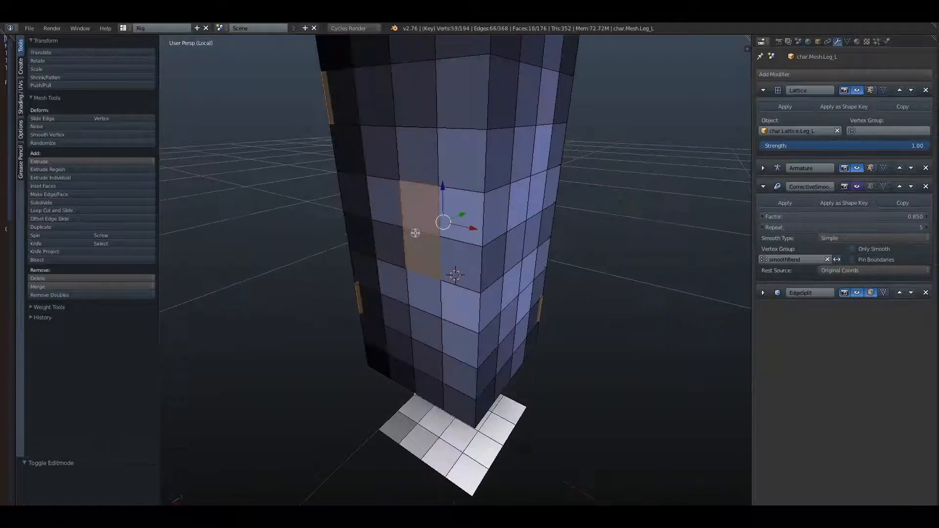
click(360, 97)
click(492, 78)
click(427, 370)
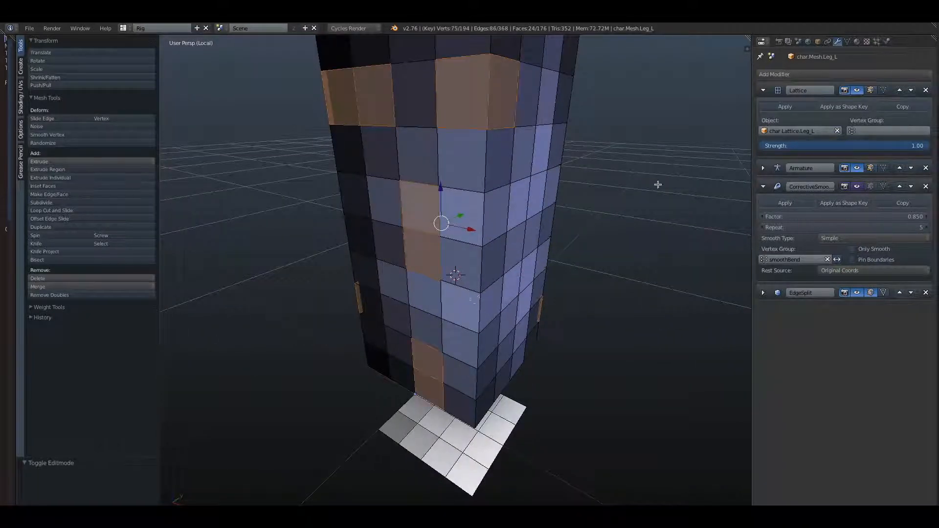
click(548, 240)
right_click(673, 243)
Step: Add scattered faces on the leg's outer side and separate the selected faces into their own object
middle_drag(673, 243, 560, 223)
scroll(575, 230, down, 3)
key(c)
click(458, 159)
click(406, 314)
right_click(407, 314)
mouse_move(406, 314)
middle_down()
mouse_move(538, 333)
mouse_move(497, 224)
mouse_move(389, 187)
mouse_move(541, 254)
mouse_move(475, 214)
middle_up()
key(p)
click(539, 252)
key(Tab)
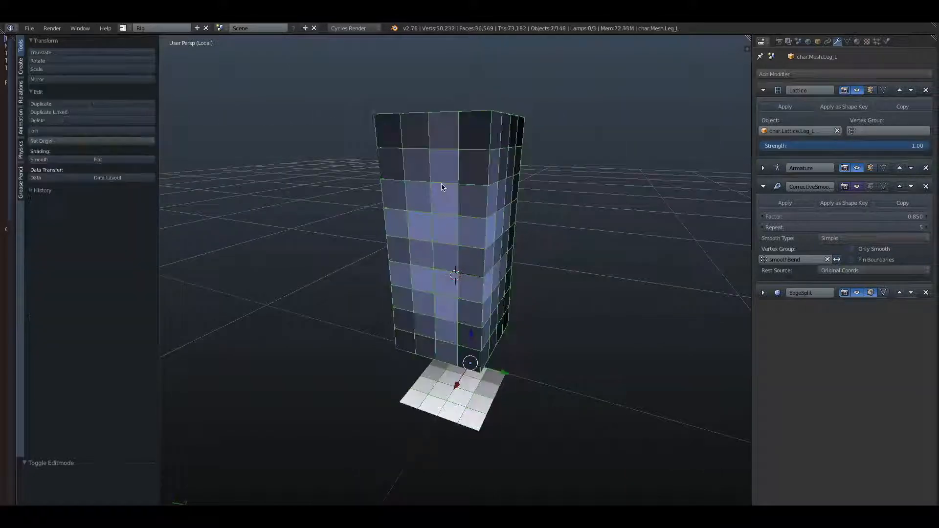
Step: Start a second selection in Edit Mode with scattered remaining faces on the left leg's outer side
key(Tab)
key(c)
click(429, 174)
click(477, 234)
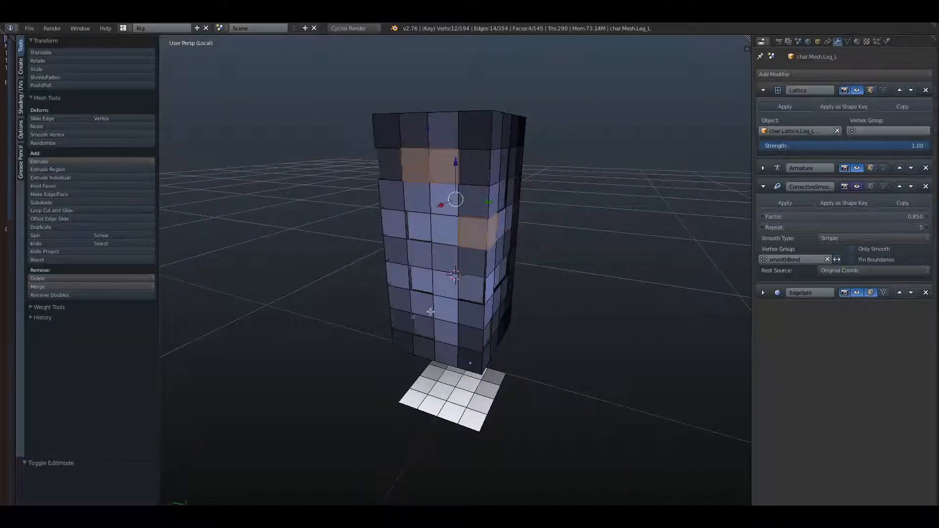
key(l)
key(l)
key(l)
key(l)
key(l)
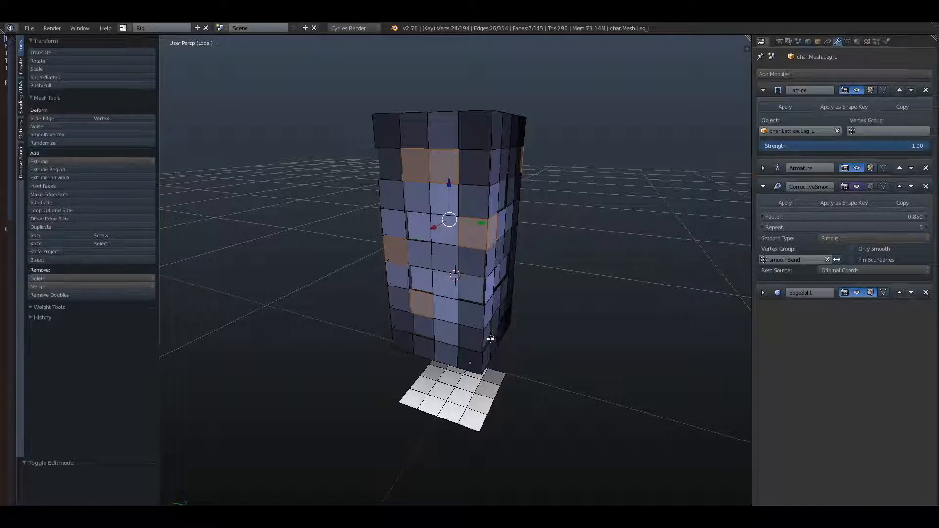
Step: Extend the second selection with scattered faces on the front of the left leg
middle_drag(465, 330, 568, 299)
key(l)
key(l)
key(l)
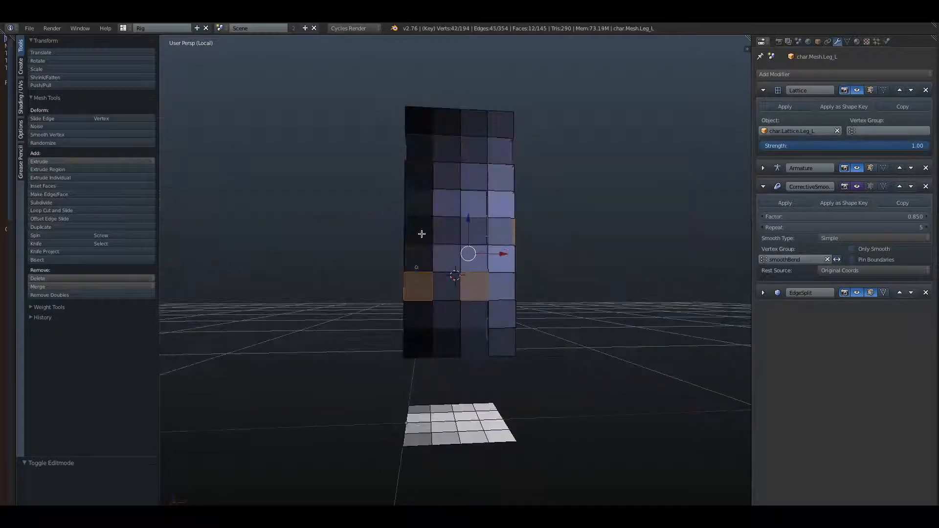
key(l)
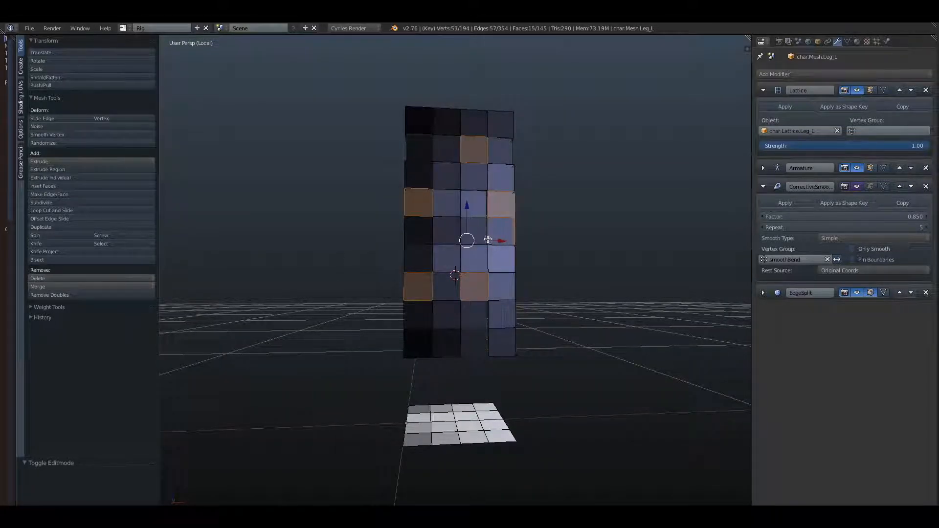
shift+right_click(449, 337)
shift+right_click(452, 234)
Step: Extend the second selection with scattered faces across the left leg's inner side
middle_drag(477, 277, 576, 274)
shift+right_click(465, 237)
shift+right_click(438, 230)
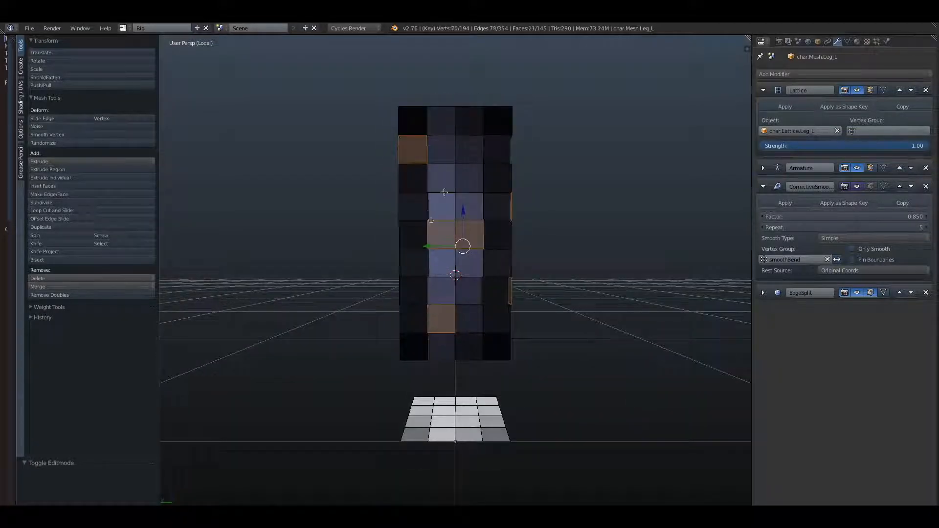
shift+right_click(443, 186)
shift+right_click(469, 178)
shift+right_click(493, 323)
shift+right_click(415, 285)
shift+right_click(441, 237)
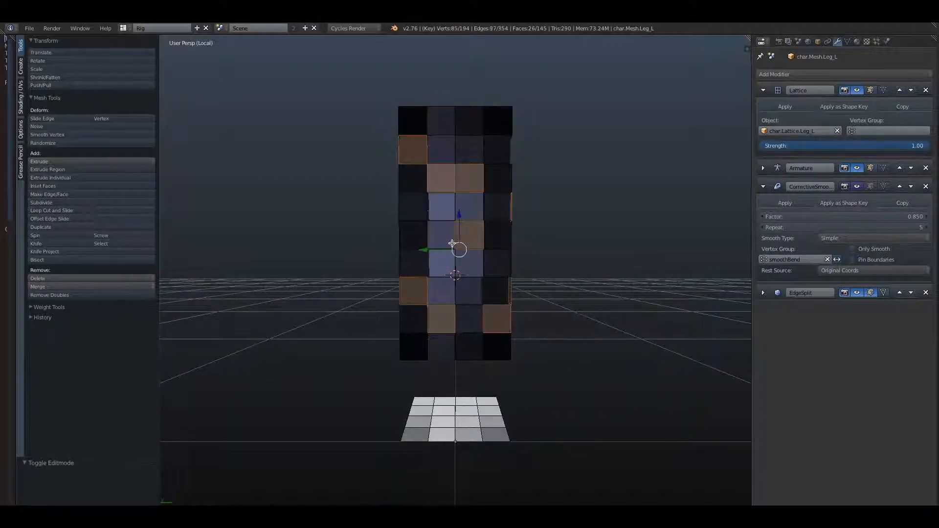
Step: Add scattered back faces to the second selection and separate the selected faces into another object
middle_drag(457, 246, 547, 270)
shift+right_click(457, 240)
shift+right_click(418, 172)
shift+right_click(480, 151)
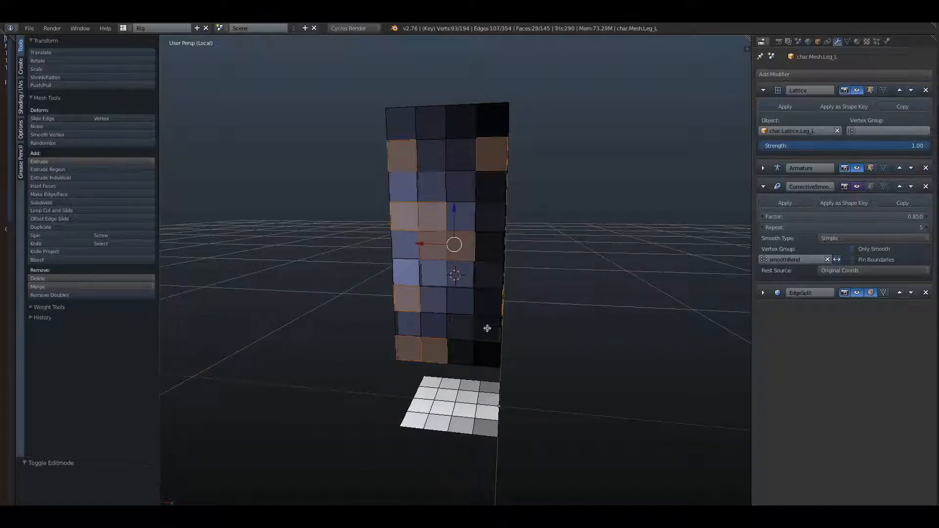
shift+right_click(463, 306)
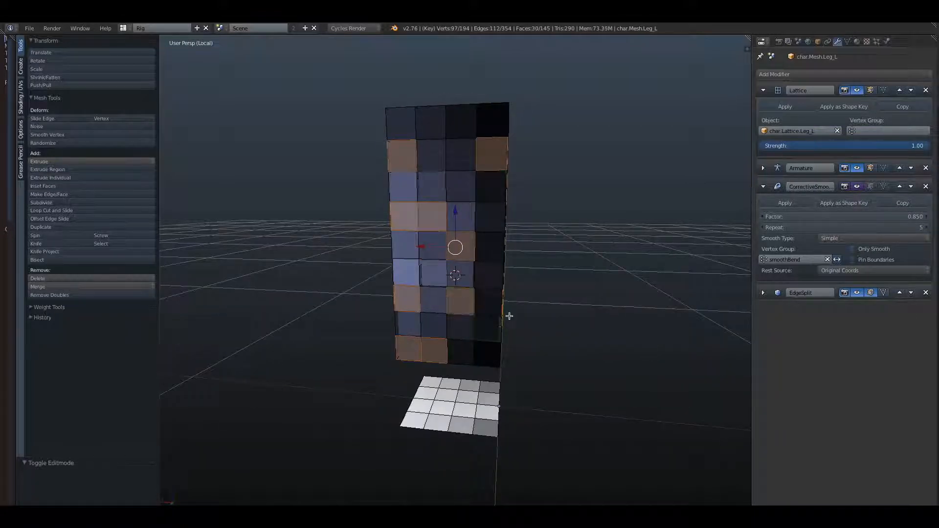
middle_drag(507, 314, 473, 303)
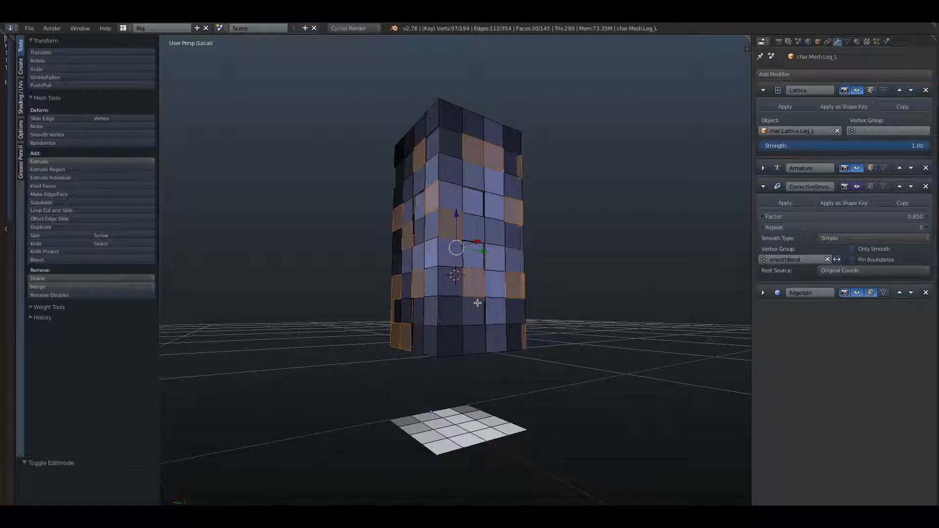
key(g)
right_click(504, 356)
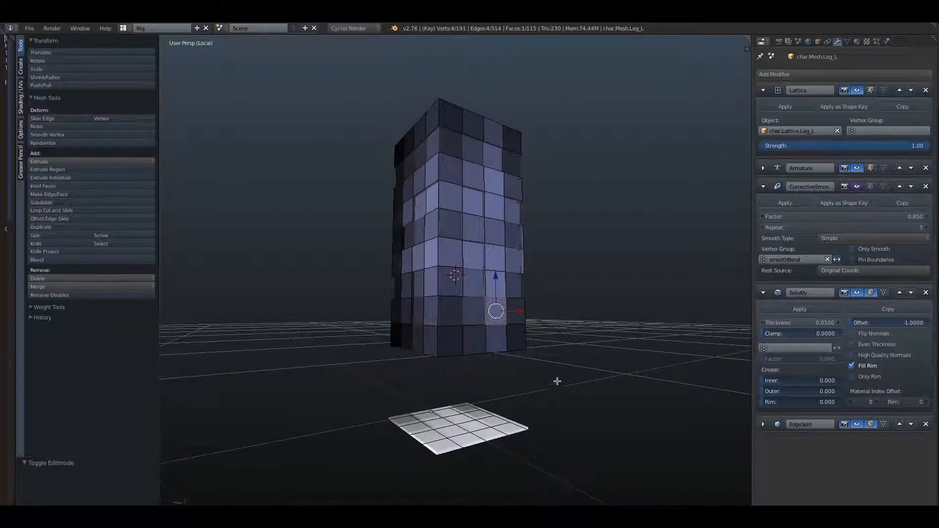
Step: Select the flat white underside faces below the left leg and separate them into their own object
middle_drag(556, 381, 577, 353)
drag(415, 415, 497, 393)
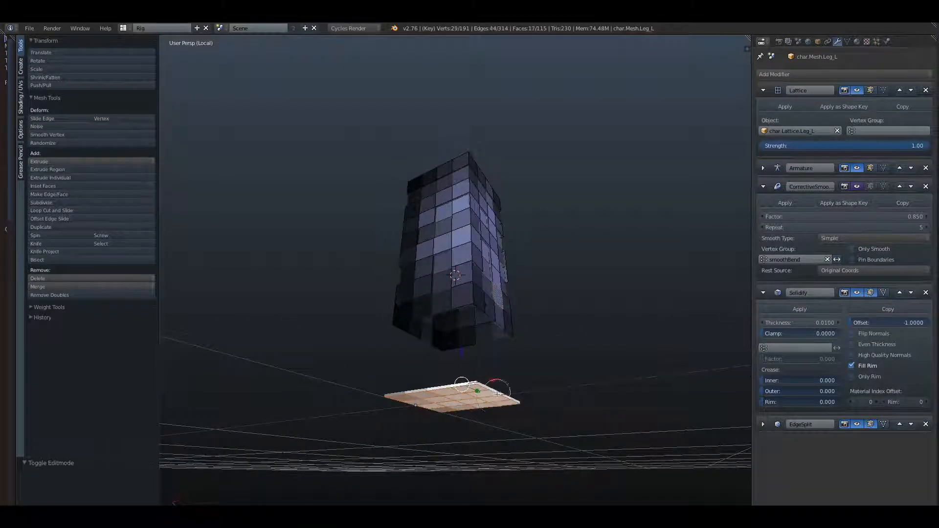
key(p)
click(505, 390)
key(Tab)
middle_drag(506, 340, 467, 374)
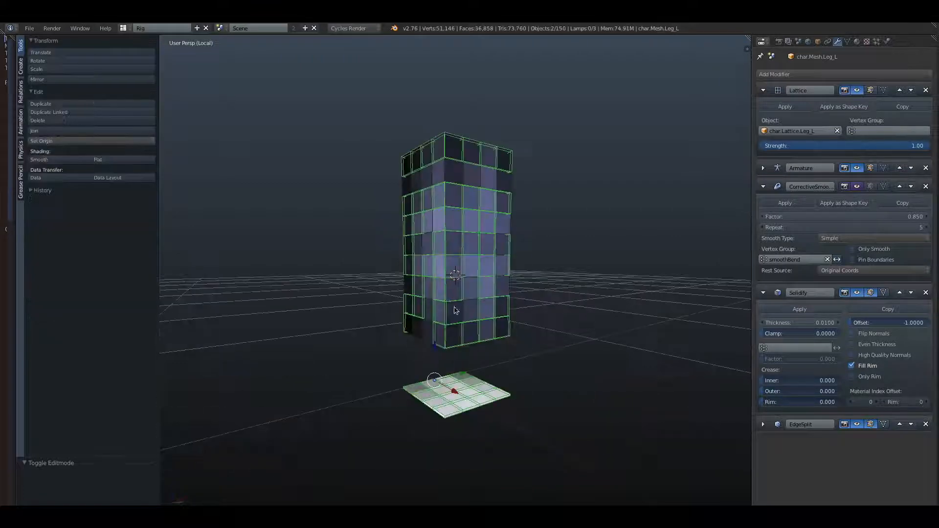
Step: Check which faces belong to each separated leg piece by moving the pieces temporarily and cancelling each move
right_click(455, 310)
key(g)
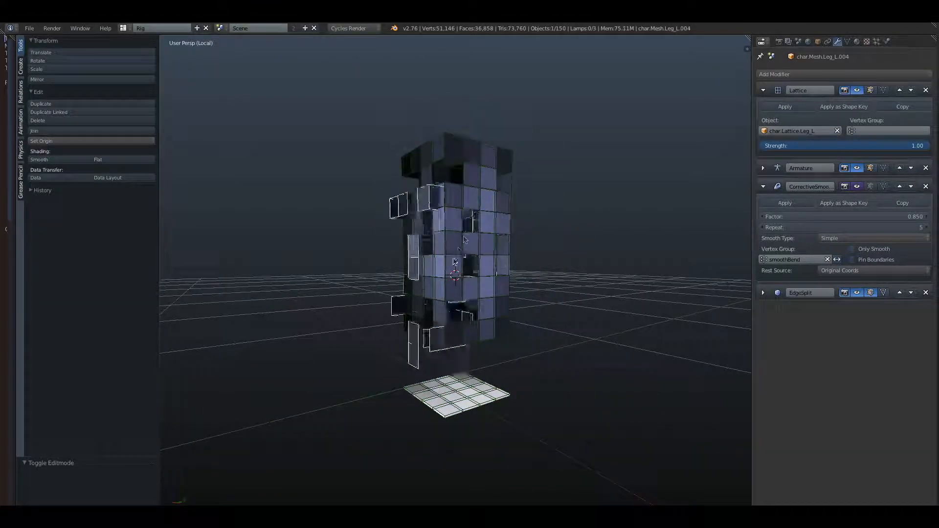
right_click(435, 365)
right_click(482, 205)
key(g)
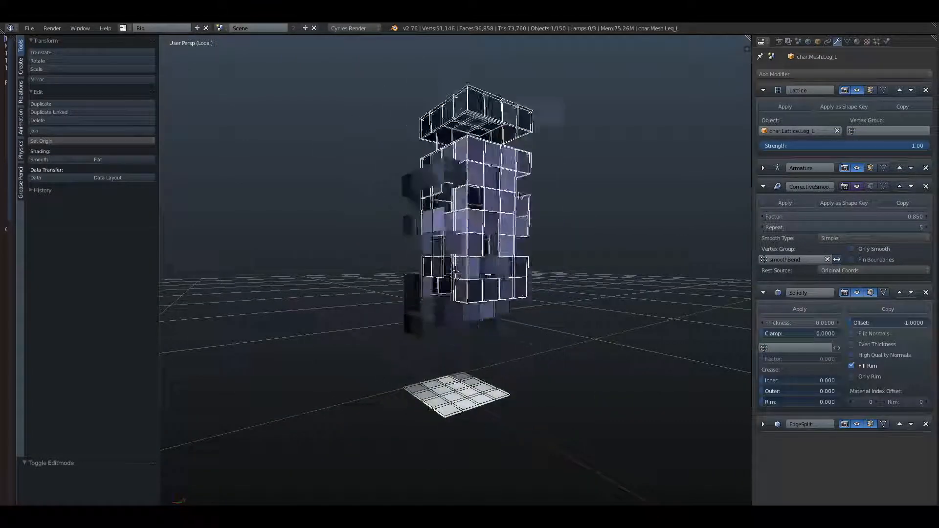
right_click(521, 164)
Step: Add another Solidify modifier with thickness -0.013 to the main leg piece and move Edge Split below it
click(808, 75)
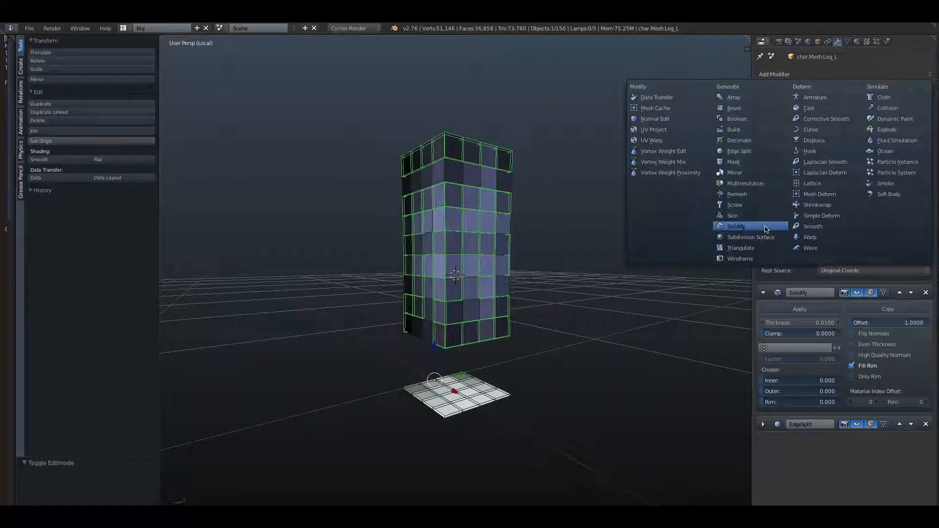
click(743, 226)
click(902, 424)
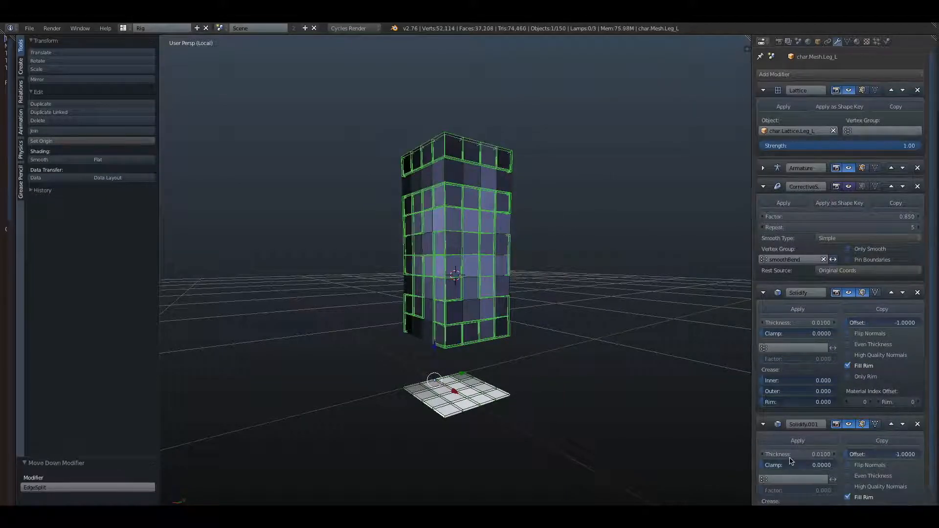
drag(789, 458, 768, 458)
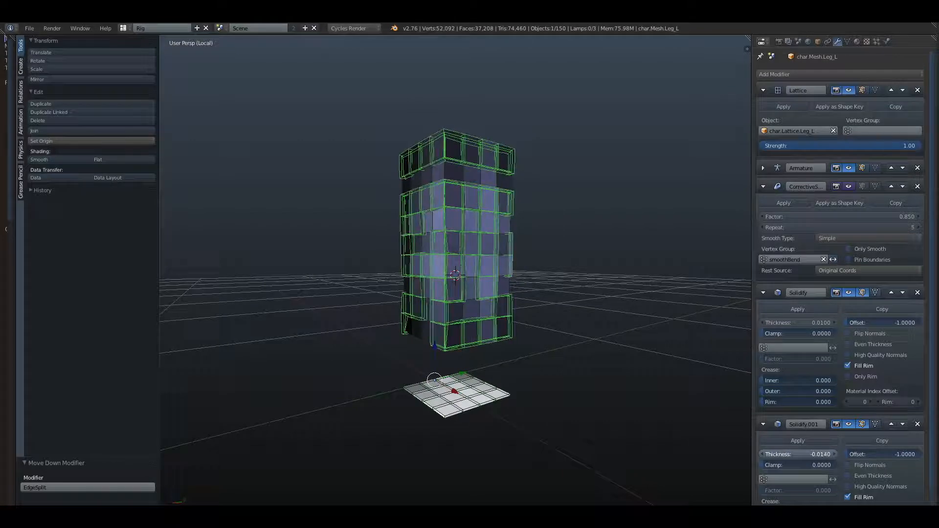
drag(779, 454, 782, 454)
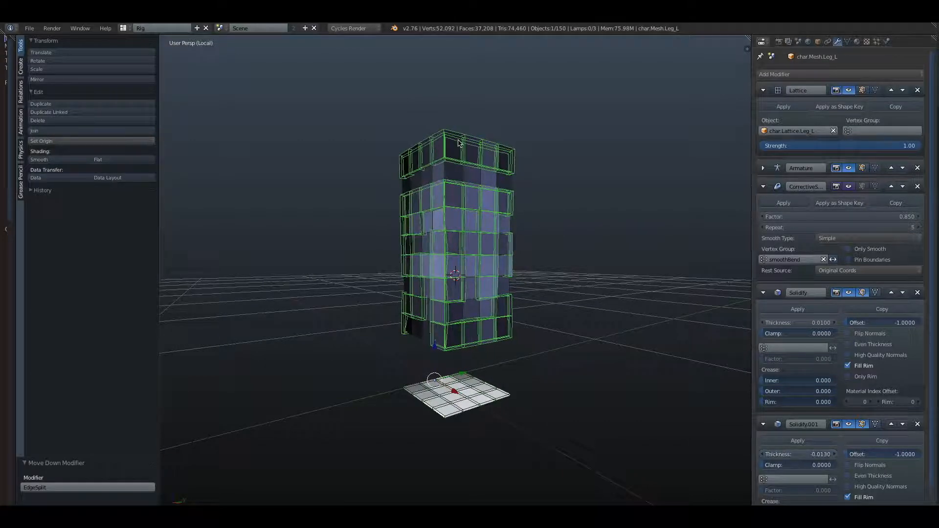
middle_drag(448, 171, 464, 190)
right_click(477, 188)
scroll(478, 191, up, 4)
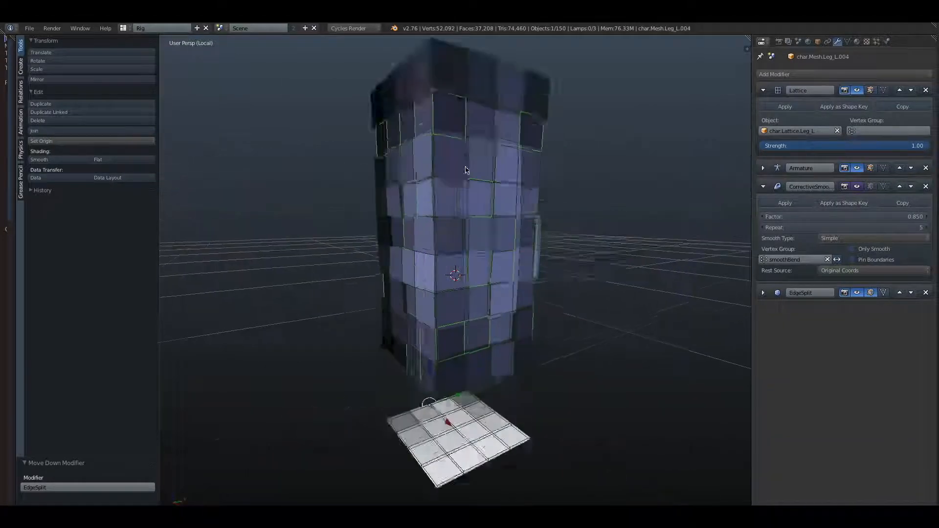
right_click(483, 147)
right_click(484, 145)
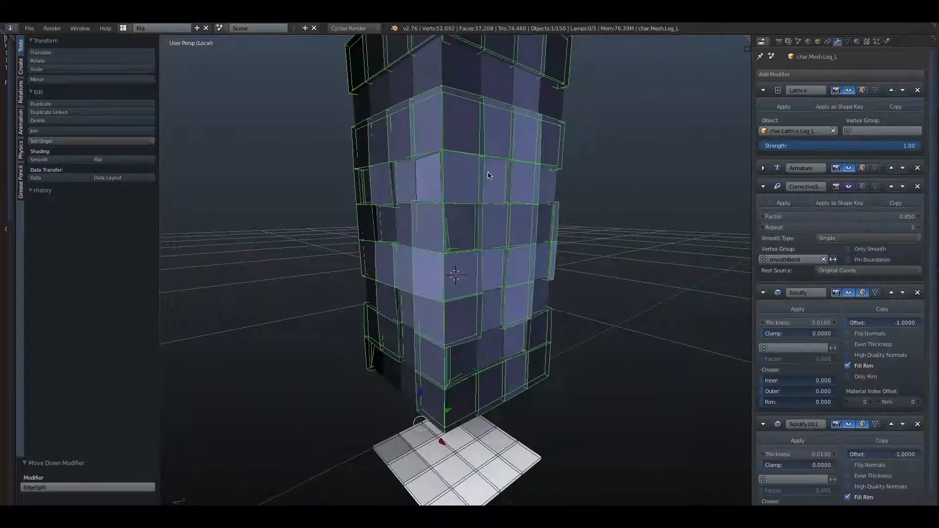
Step: Add a Solidify modifier with thickness -0.022 to the first separated set of scattered leg faces and move Edge Split below it
right_click(488, 174)
key(g)
right_click(511, 173)
click(795, 77)
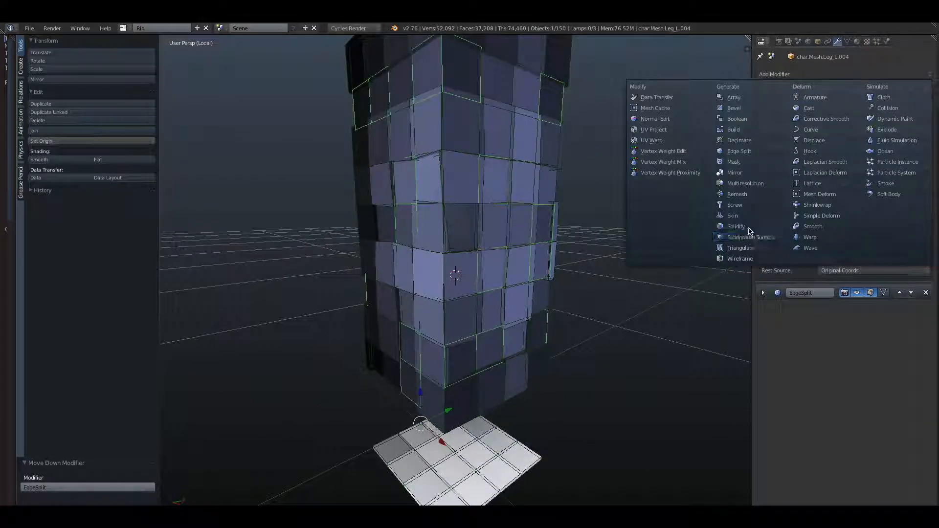
click(748, 226)
drag(807, 341, 789, 341)
click(911, 292)
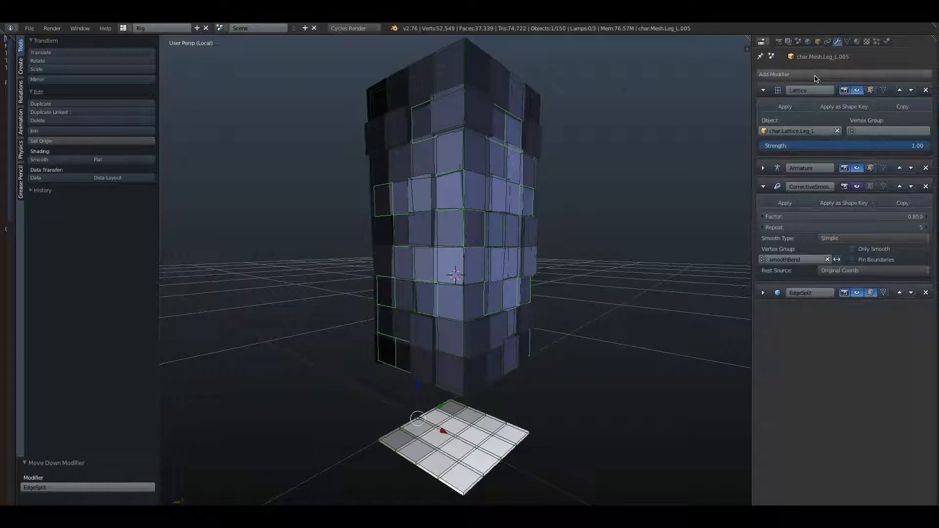
Step: Add a Solidify modifier with thickness -0.03 to the second separated set of leg faces and move Edge Split below it
click(784, 74)
click(750, 227)
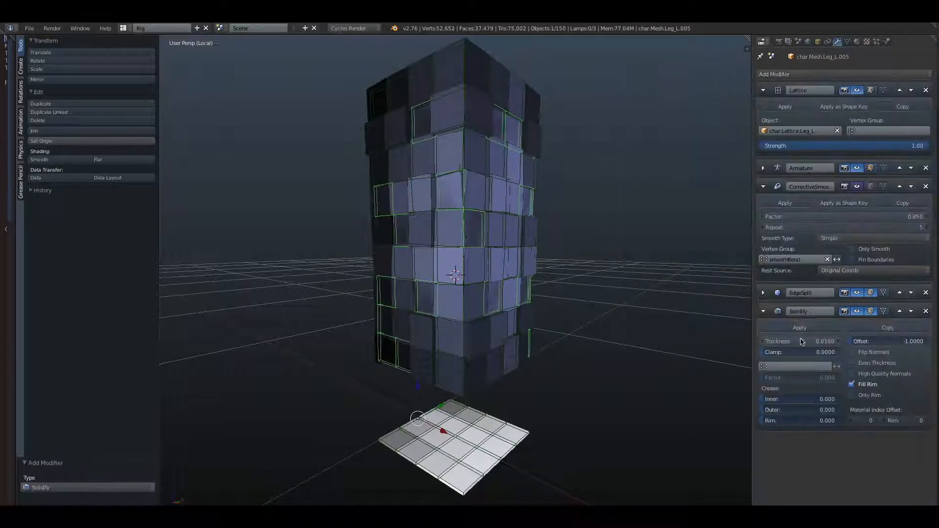
drag(802, 342, 751, 322)
click(910, 294)
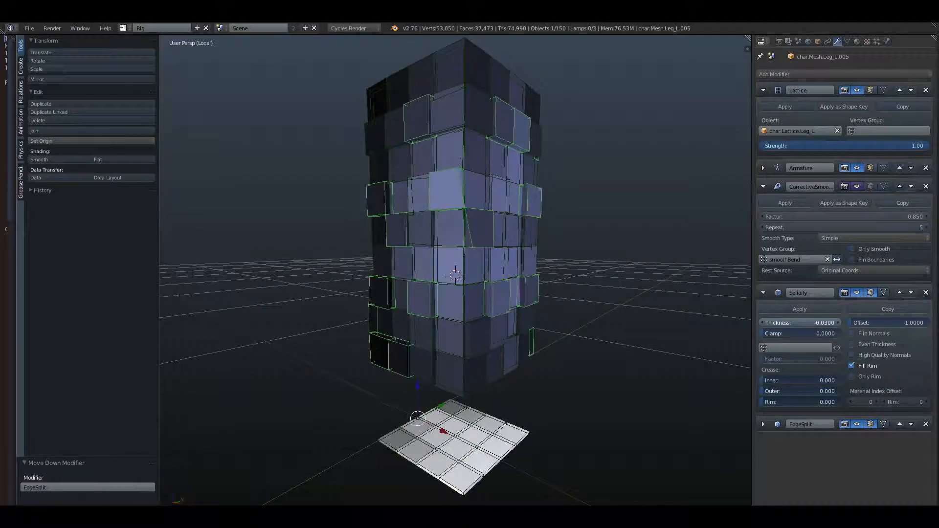
Step: Check the thickened left leg pieces from all around, select the underside piece and leave local view
right_click(498, 264)
scroll(499, 262, down, 1)
scroll(498, 262, down, 5)
mouse_move(499, 263)
middle_down()
mouse_move(500, 217)
mouse_move(483, 272)
mouse_move(511, 257)
mouse_move(509, 275)
middle_up()
scroll(500, 217, up, 5)
scroll(483, 272, down, 6)
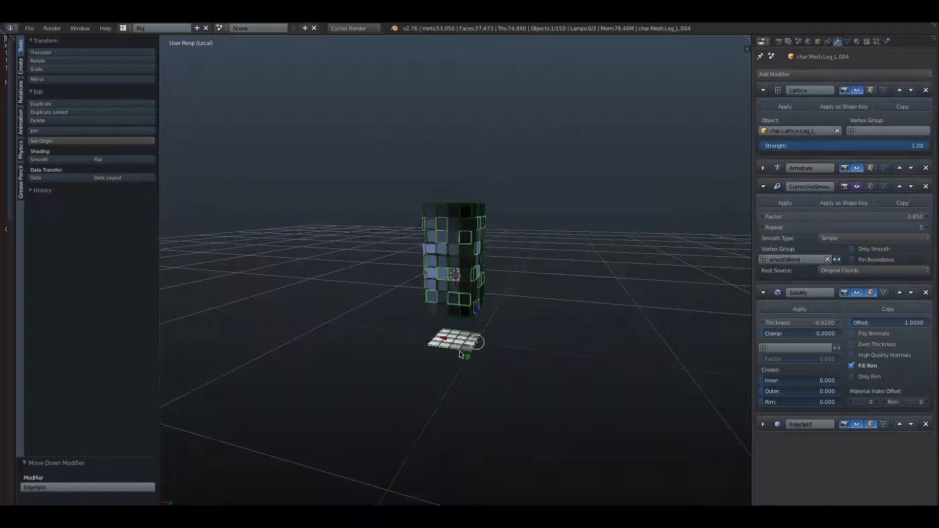
right_click(462, 338)
middle_drag(511, 315, 453, 293)
scroll(454, 293, up, 6)
key(KP_Divide)
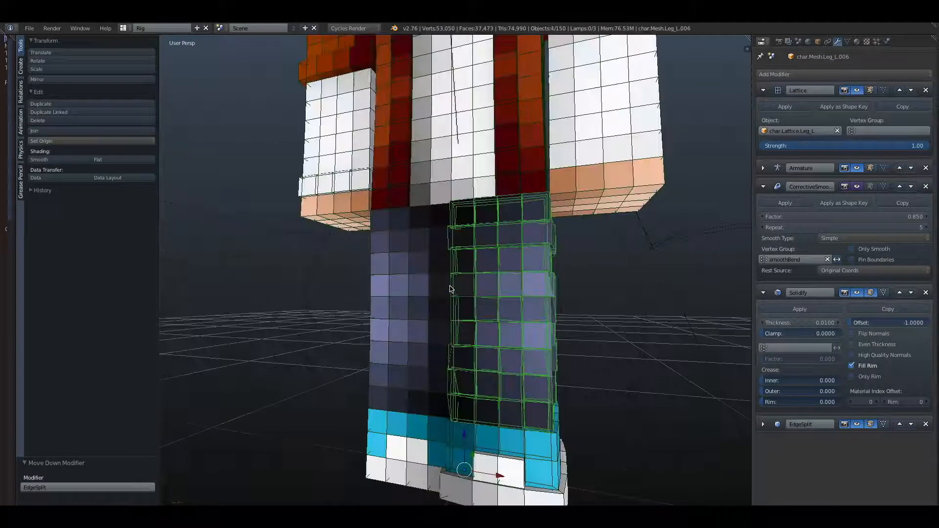
Step: Select the character rig and switch it to Preview mode
right_click(546, 293)
scroll(547, 292, down, 8)
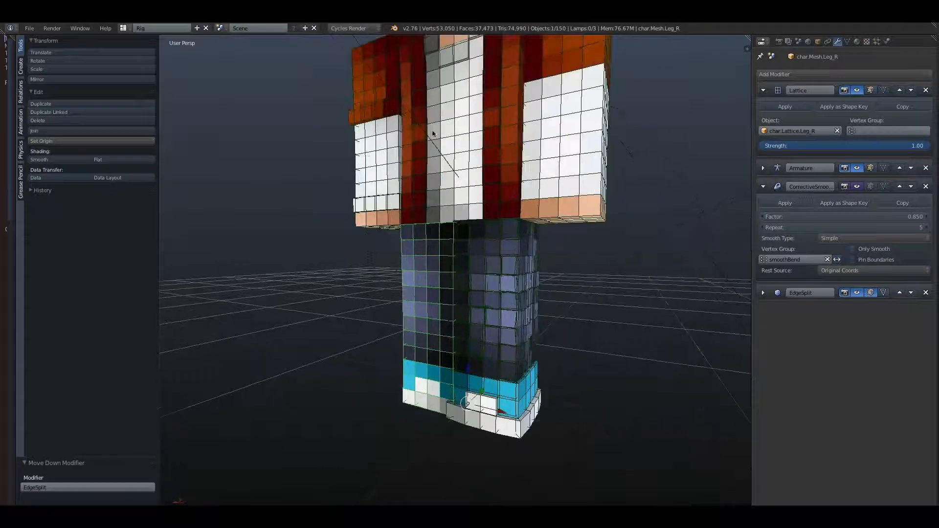
right_click(458, 95)
click(135, 53)
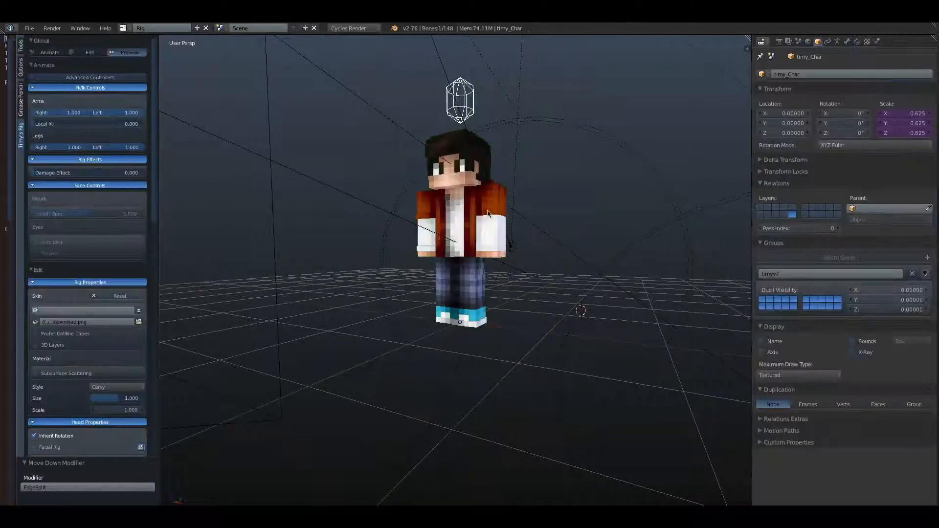
Step: Examine the character's hair, jacket, sleeves and trousers up close in Preview mode
scroll(499, 226, up, 3)
middle_drag(498, 227, 567, 291)
scroll(497, 228, up, 3)
scroll(481, 228, down, 6)
scroll(499, 242, up, 6)
scroll(548, 243, down, 5)
scroll(570, 288, up, 3)
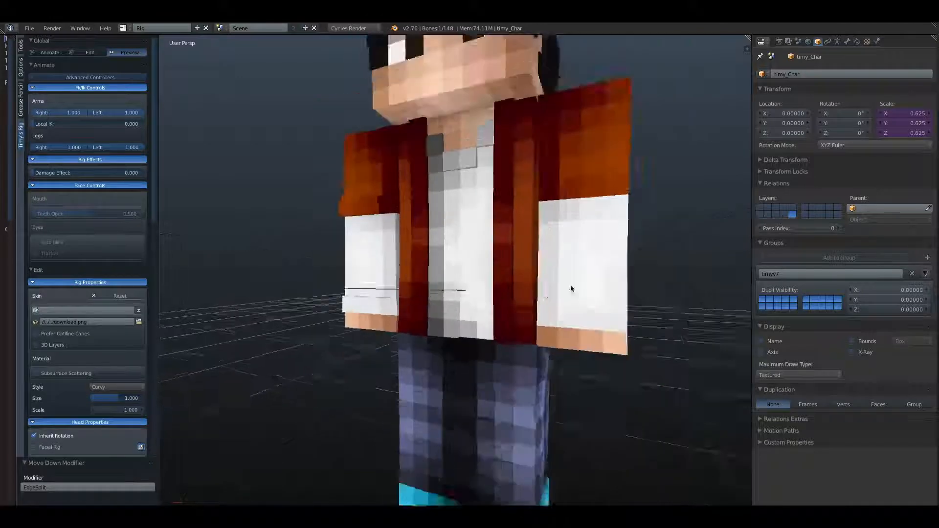
scroll(570, 289, down, 3)
Step: Raise the viewport ambient occlusion strength to 2.3 and inspect the layered clothing with the stronger shading
key(n)
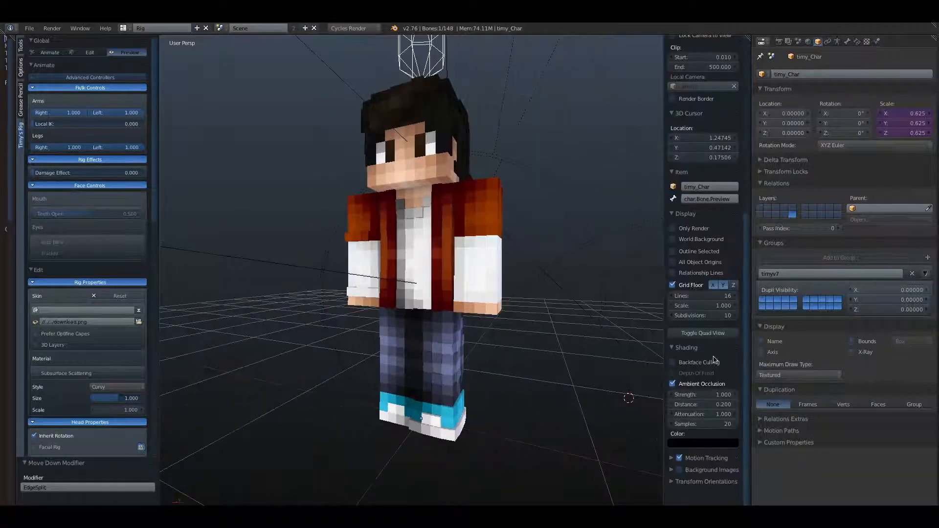
mouse_move(700, 399)
mouse_down()
mouse_move(735, 398)
mouse_move(714, 398)
mouse_up()
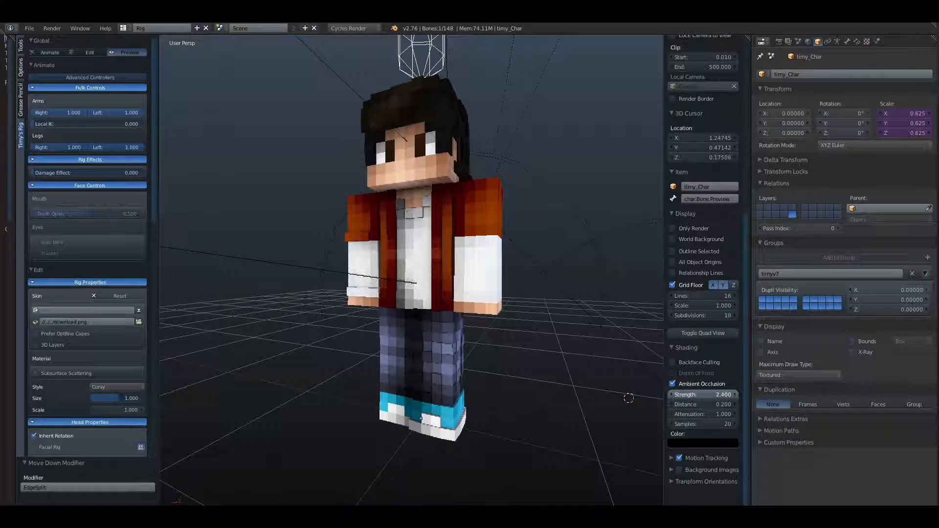
middle_drag(548, 371, 465, 335)
scroll(503, 340, up, 5)
scroll(465, 335, down, 6)
scroll(388, 225, up, 8)
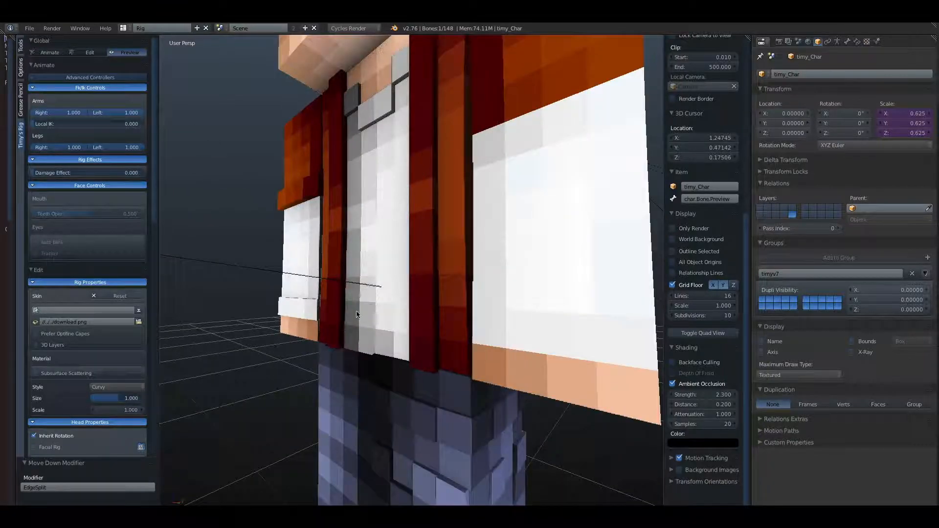
middle_drag(383, 164, 421, 162)
scroll(467, 198, down, 4)
scroll(420, 162, up, 2)
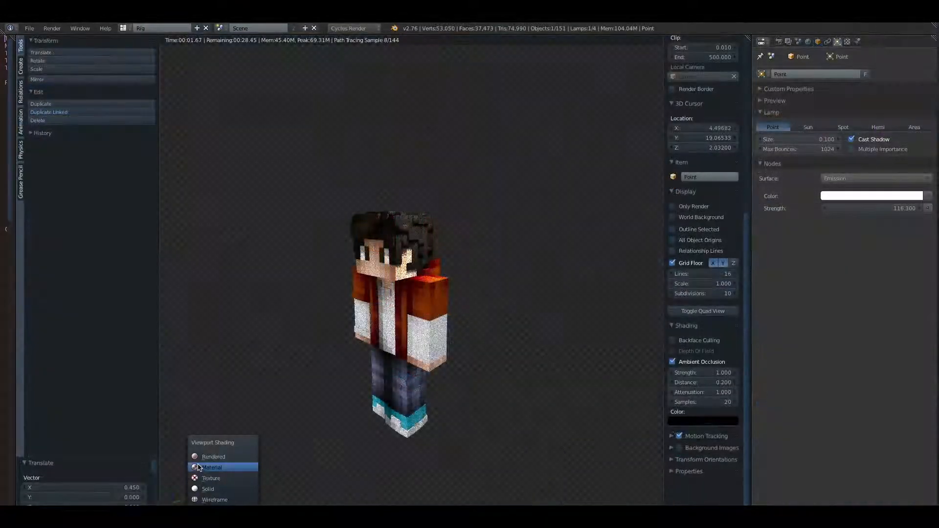
Step: Delete the point lamp and reselect the character rig
key(Delete)
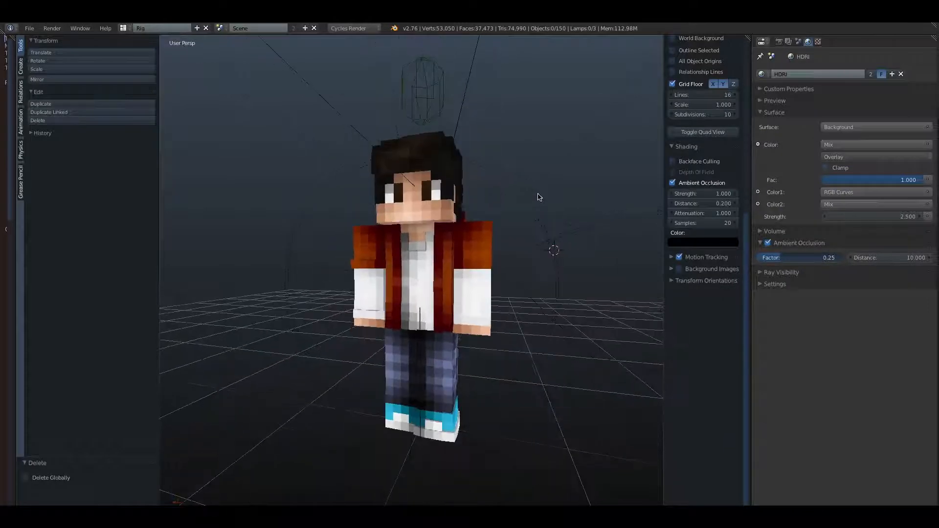
scroll(540, 198, up, 3)
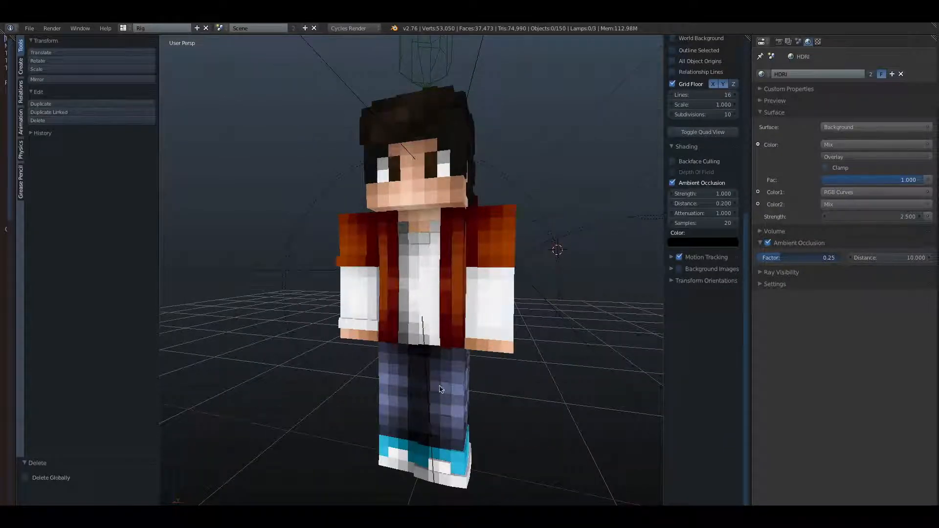
right_click(414, 81)
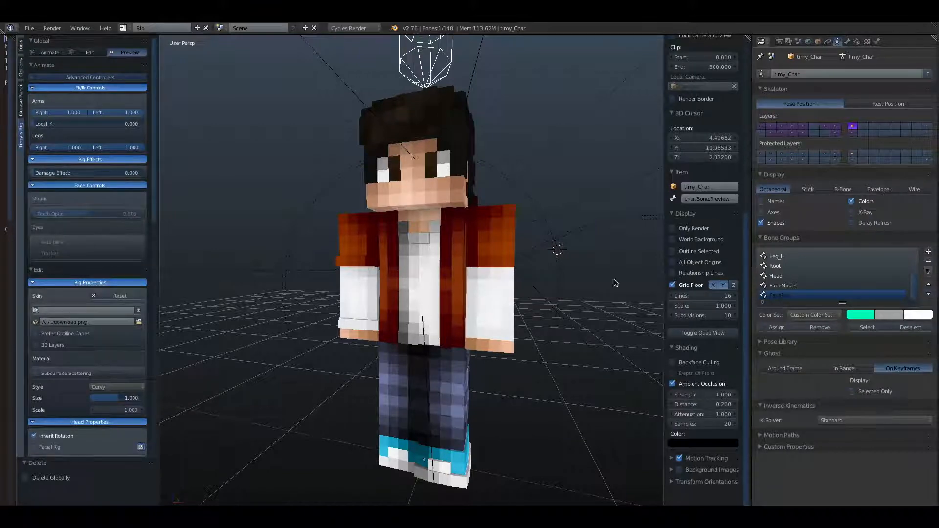
Step: Compare the character's head, arms and jacket from several sides with the rig's 3D Layers option on and off
middle_drag(566, 269, 528, 277)
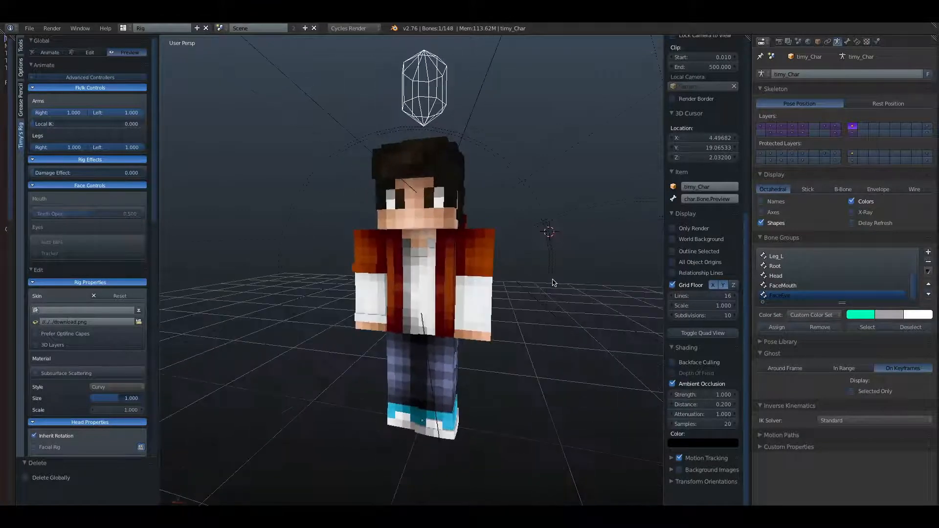
scroll(84, 249, down, 5)
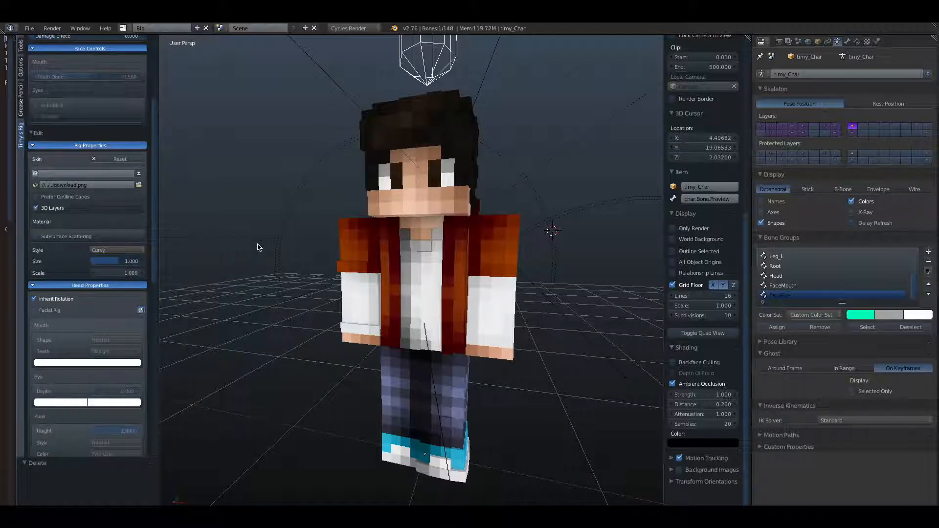
middle_drag(259, 247, 343, 264)
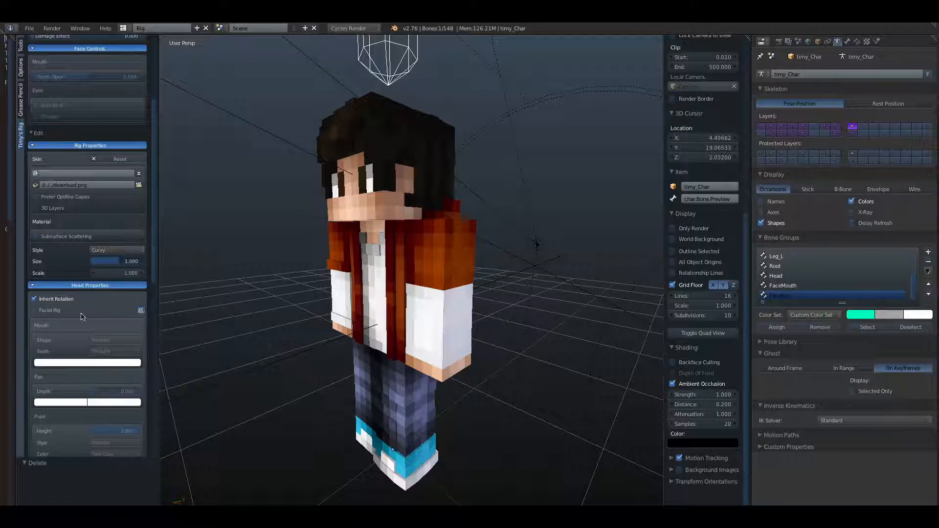
scroll(35, 211, up, 2)
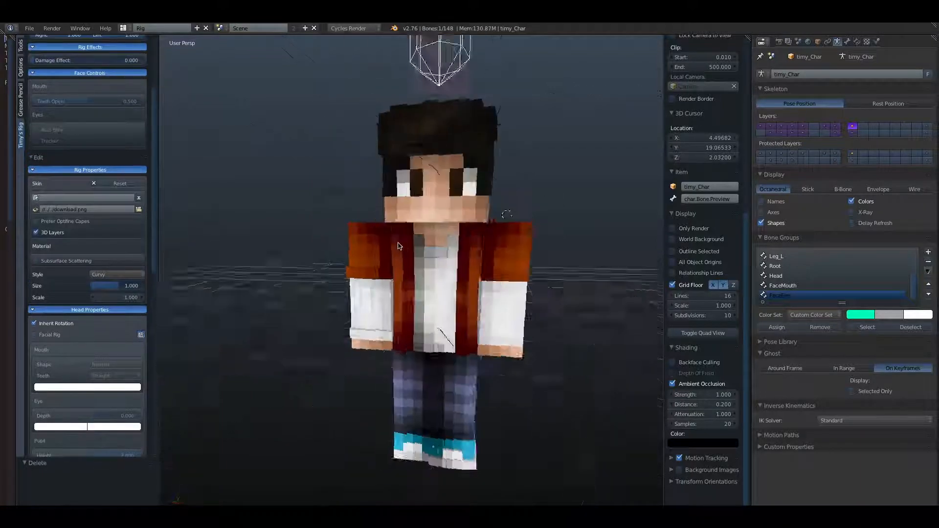
middle_drag(371, 245, 441, 245)
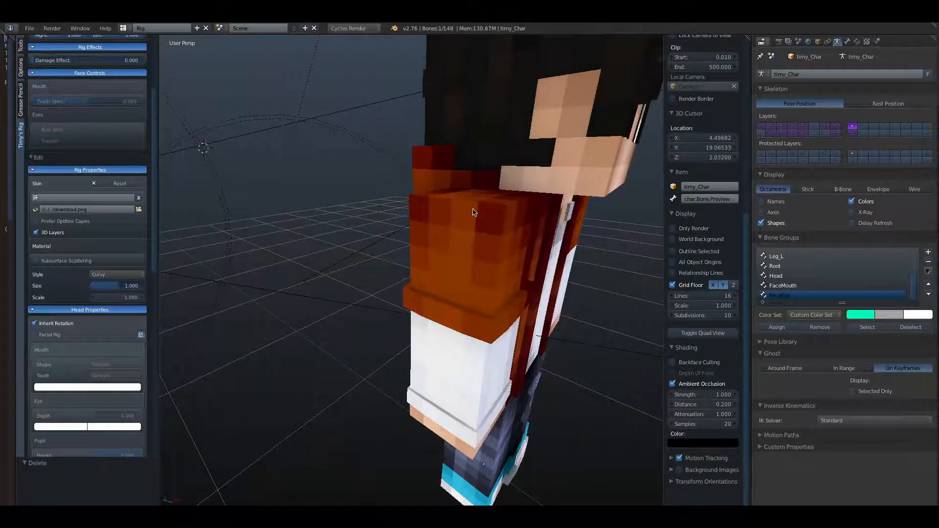
middle_drag(473, 212, 402, 285)
scroll(54, 336, down, 5)
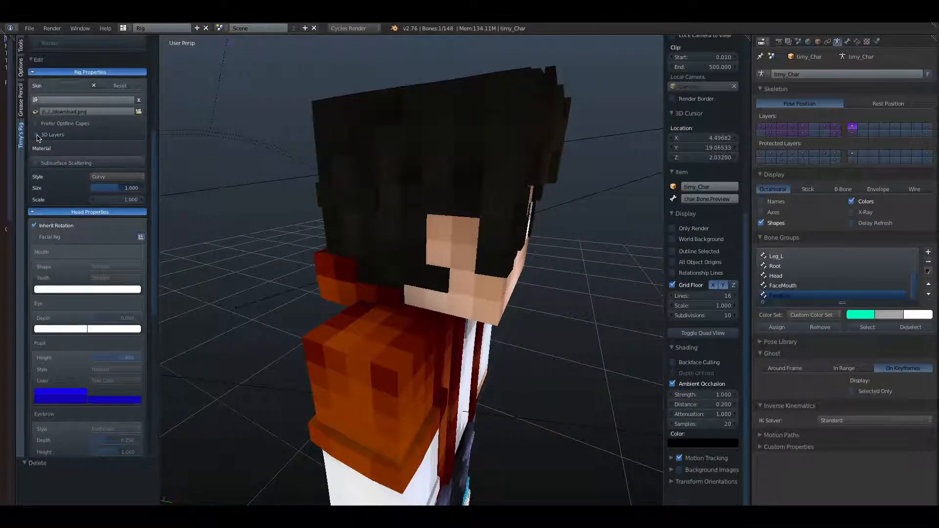
middle_drag(335, 130, 252, 183)
scroll(341, 177, up, 3)
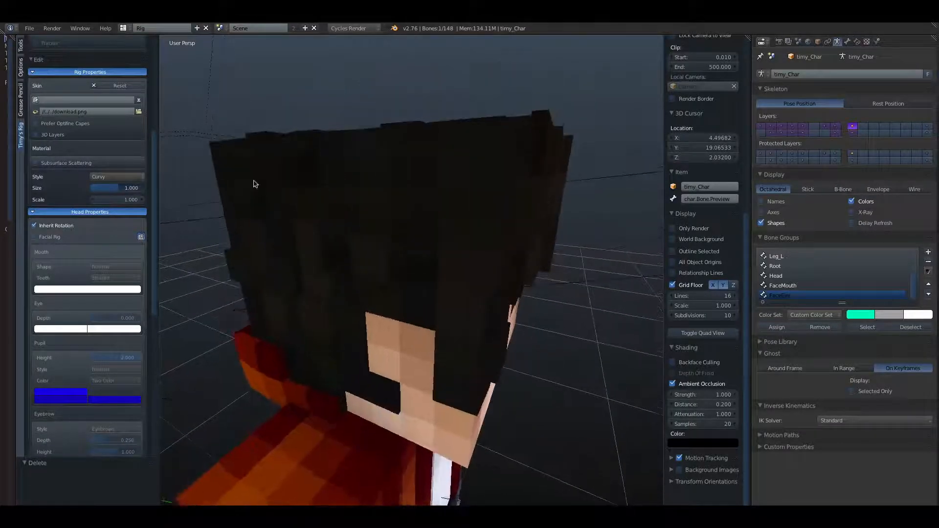
middle_drag(331, 247, 553, 118)
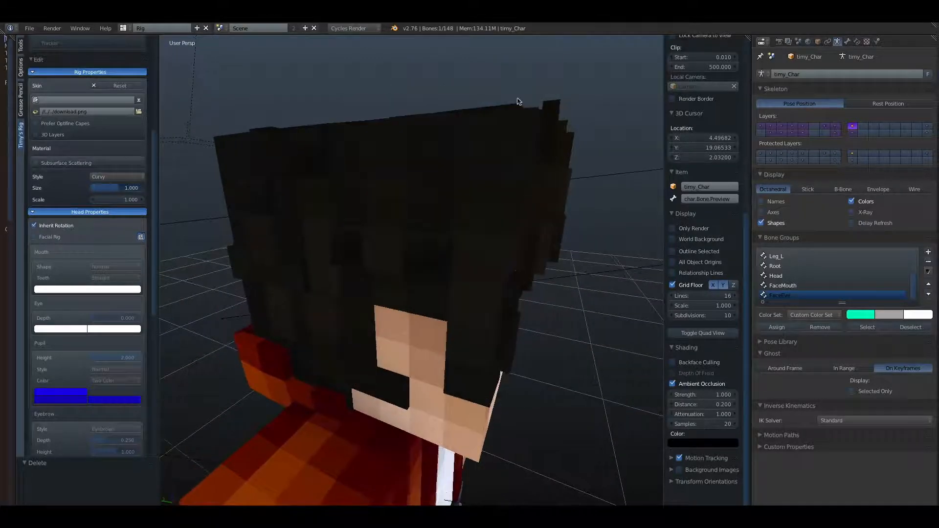
Step: Turn on 3D Layers for the rig and show the whole character with Rendered viewport shading
click(37, 134)
middle_drag(241, 199, 303, 254)
scroll(334, 251, down, 5)
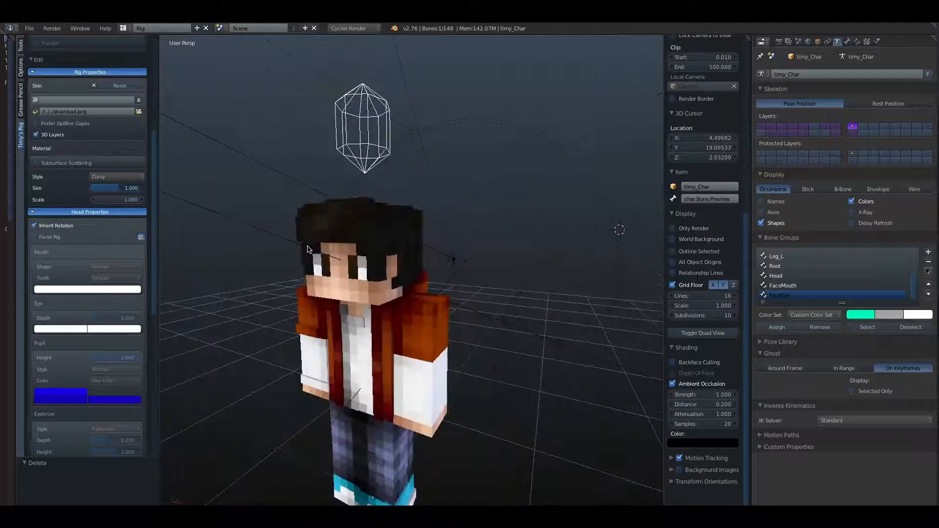
scroll(371, 254, down, 2)
middle_drag(440, 259, 480, 246)
scroll(553, 255, up, 2)
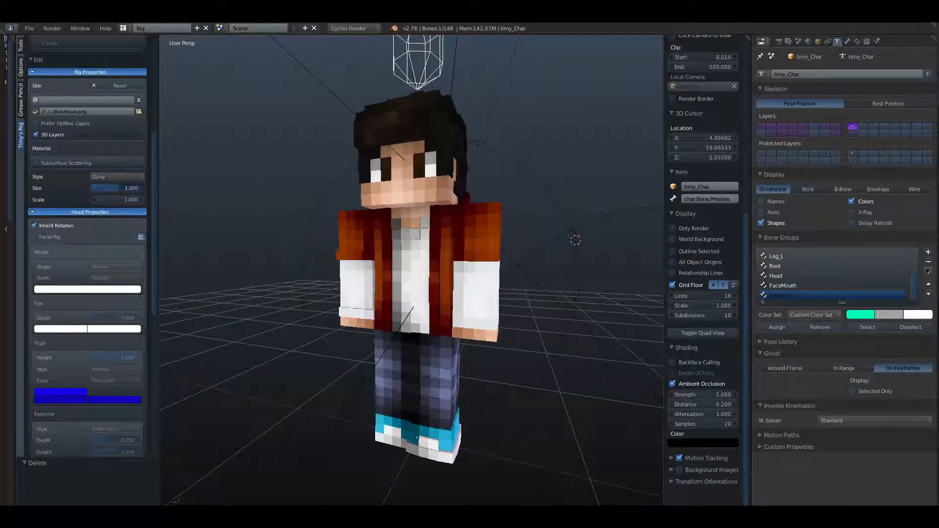
click(176, 500)
click(201, 455)
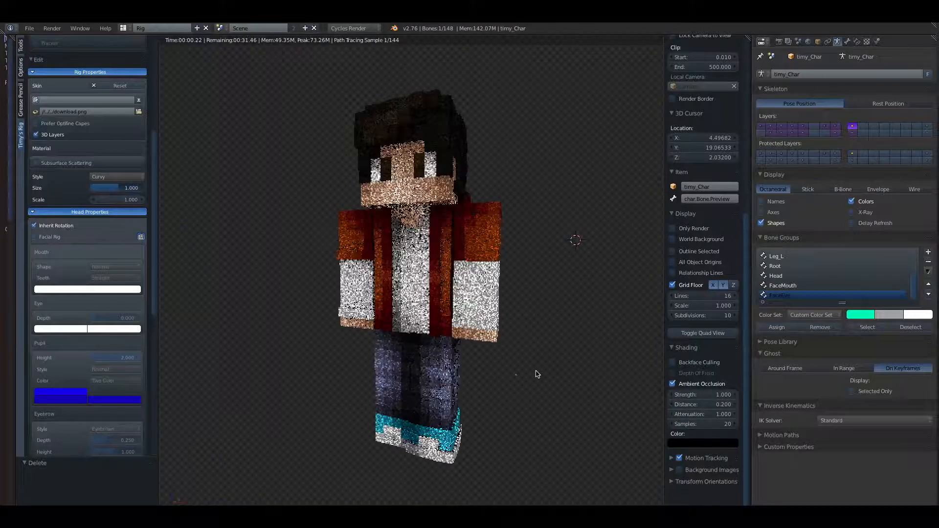